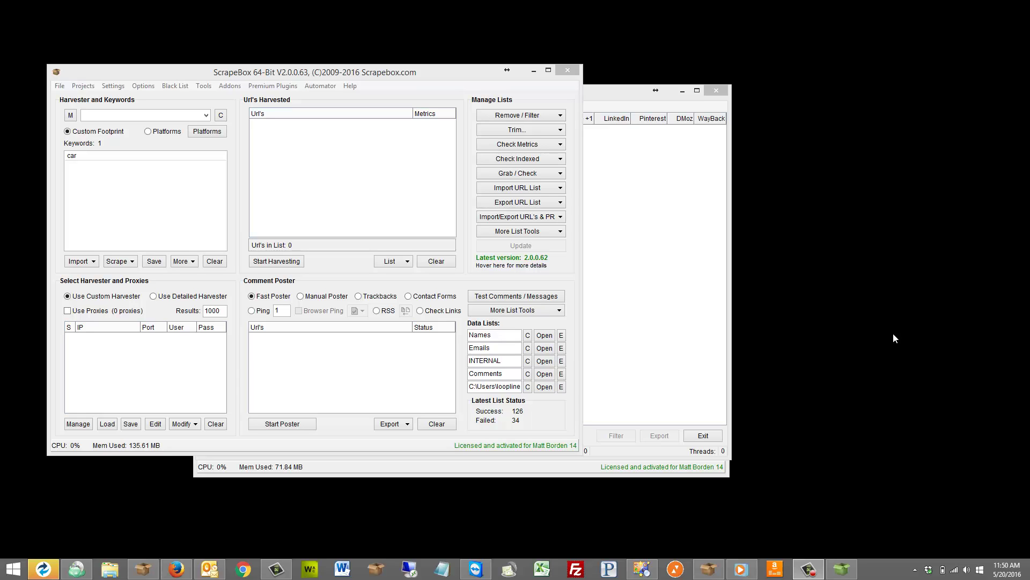
Look up the Expired Domain Finder's entry and description in the list of available premium plugins
{"action": "left_click", "coordinate": [293, 87]}
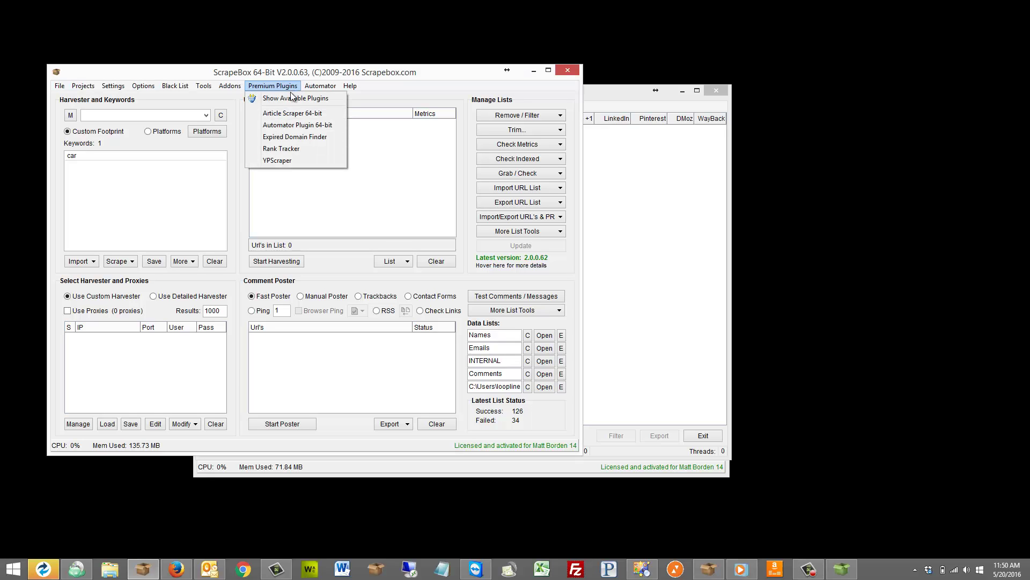
{"action": "left_click", "coordinate": [294, 99]}
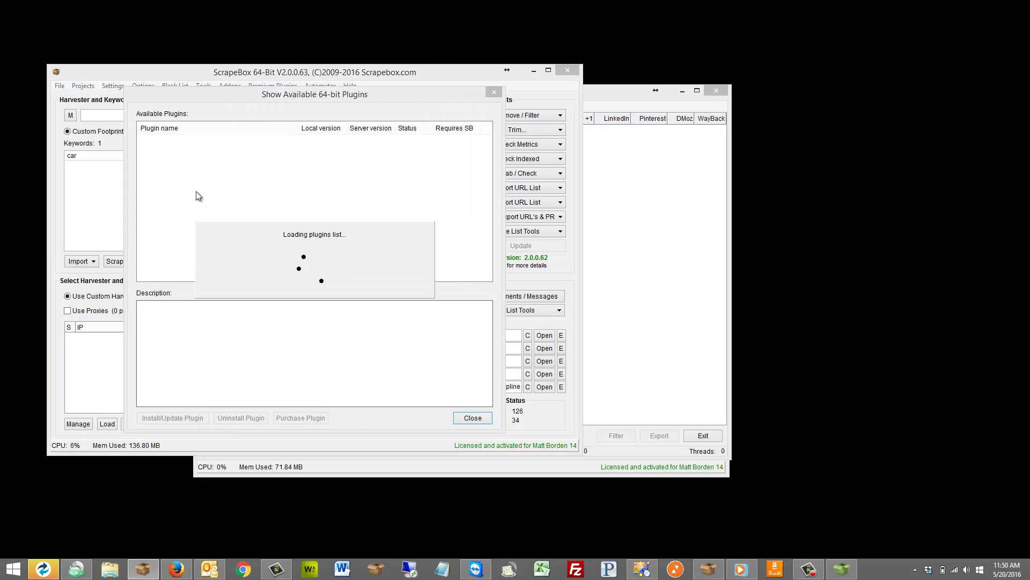
{"action": "left_click", "coordinate": [173, 180]}
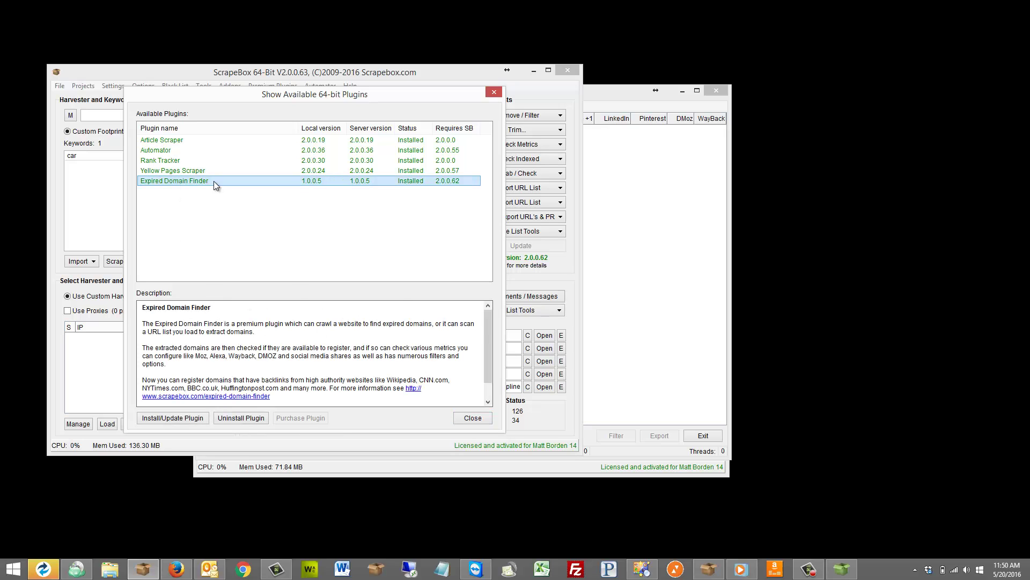
{"action": "left_click", "coordinate": [472, 418]}
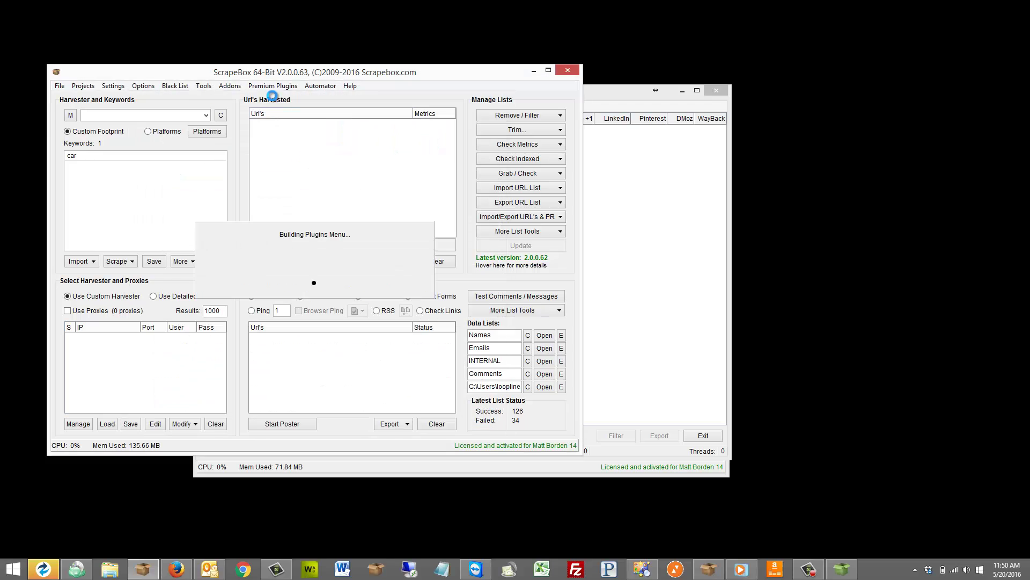
{"action": "left_click", "coordinate": [272, 87]}
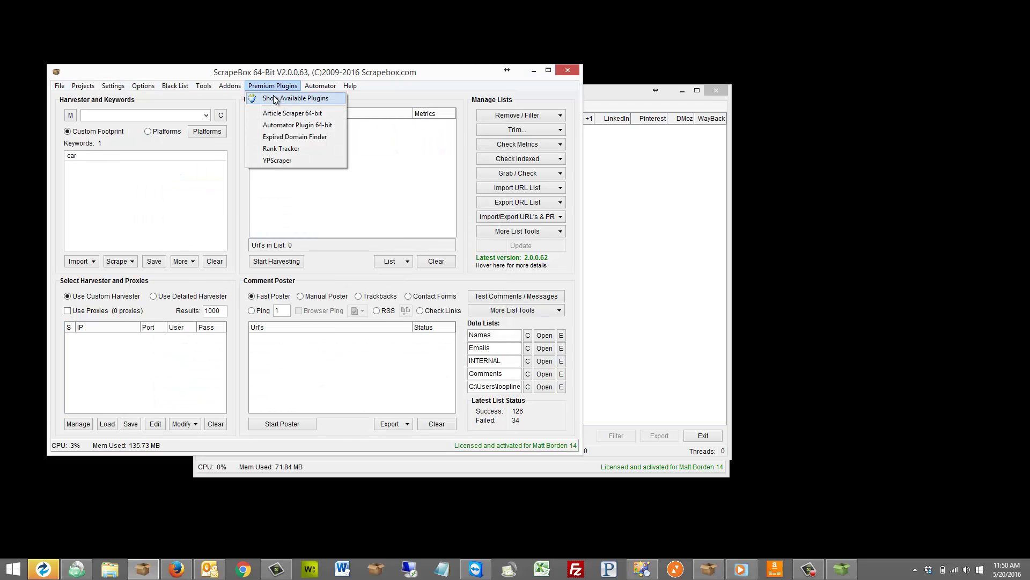
{"action": "left_click", "coordinate": [274, 98]}
{"action": "left_click", "coordinate": [193, 181]}
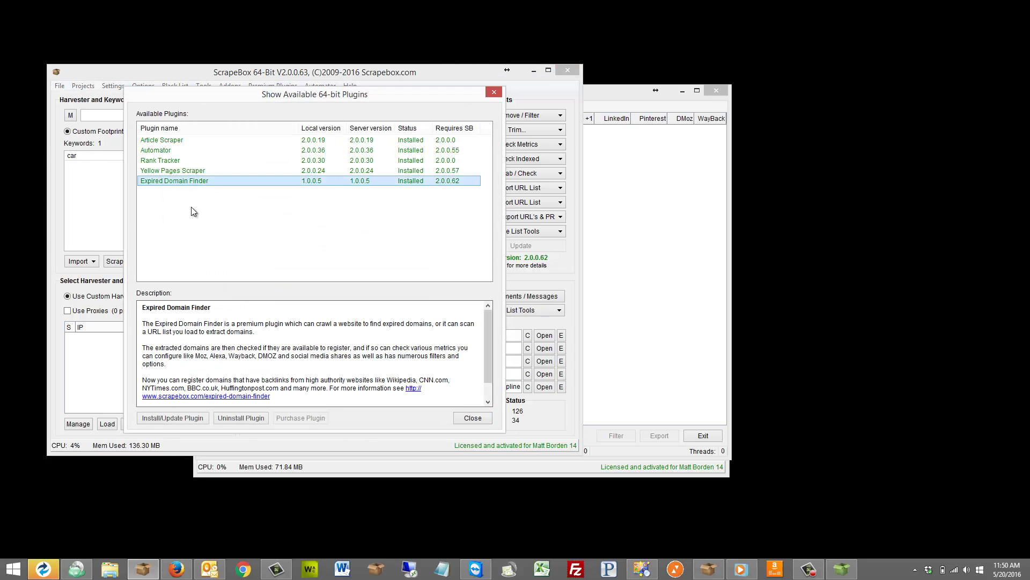
{"action": "left_click", "coordinate": [468, 421]}
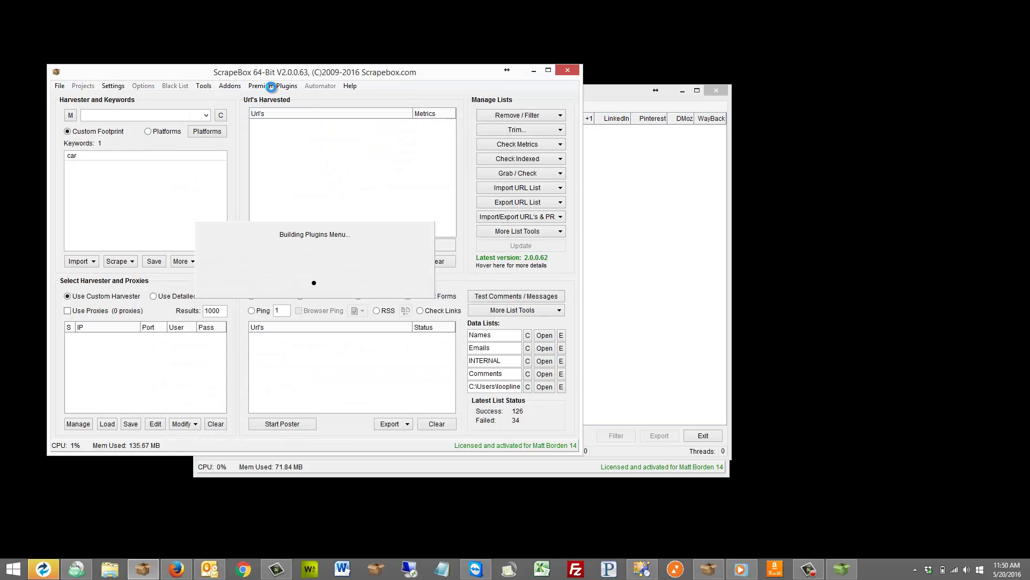
Launch the Expired Domain Finder premium plugin from the ScrapeBox V2.0.0.62 window
{"action": "left_click", "coordinate": [272, 87]}
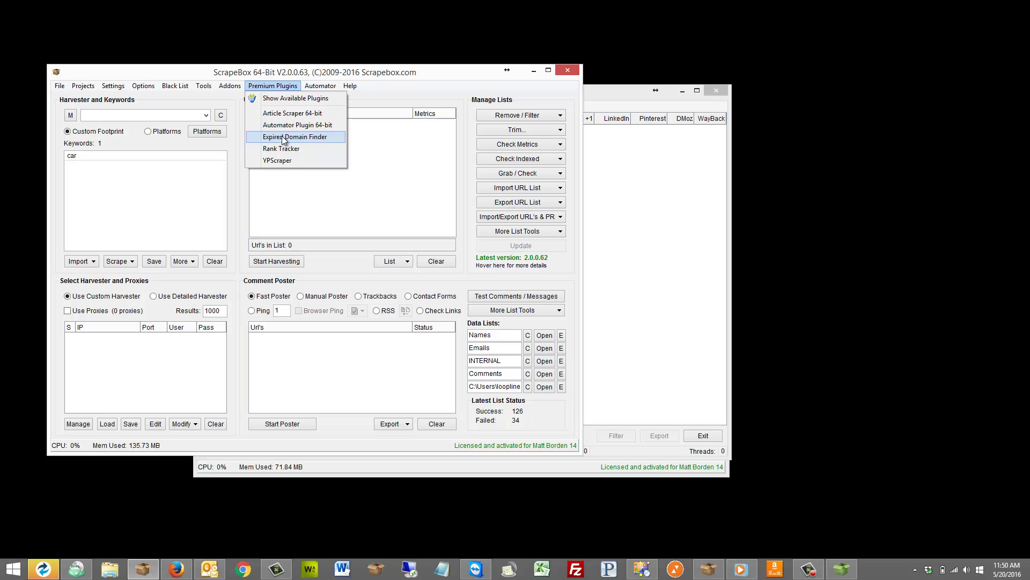
{"action": "left_click", "coordinate": [650, 142]}
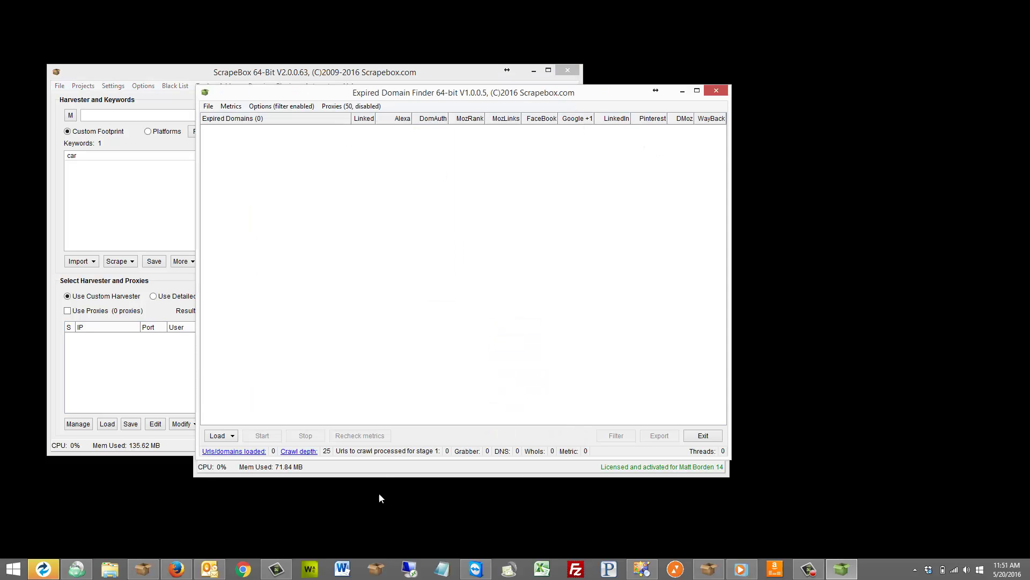
{"action": "left_click", "coordinate": [709, 569]}
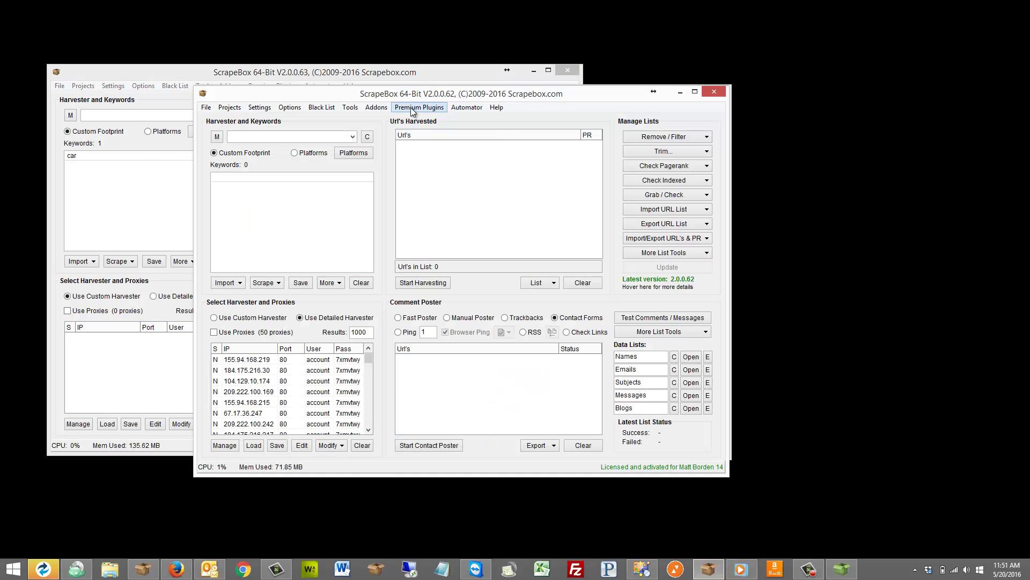
{"action": "left_click", "coordinate": [413, 107]}
{"action": "left_click", "coordinate": [432, 155]}
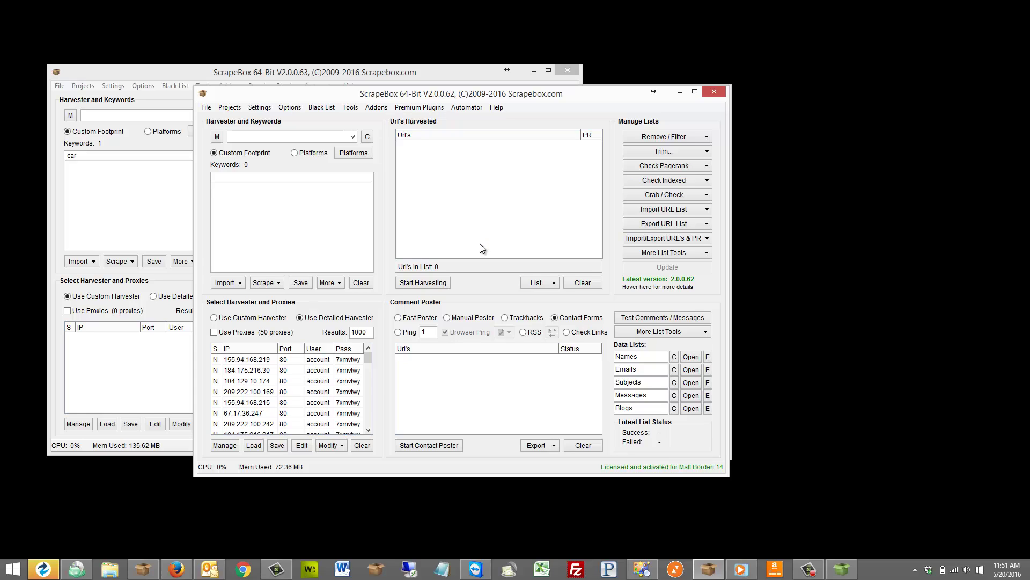
Switch to Firefox, open the Wikipedia list of largest California cities by population and copy its URL
{"action": "left_click", "coordinate": [177, 569]}
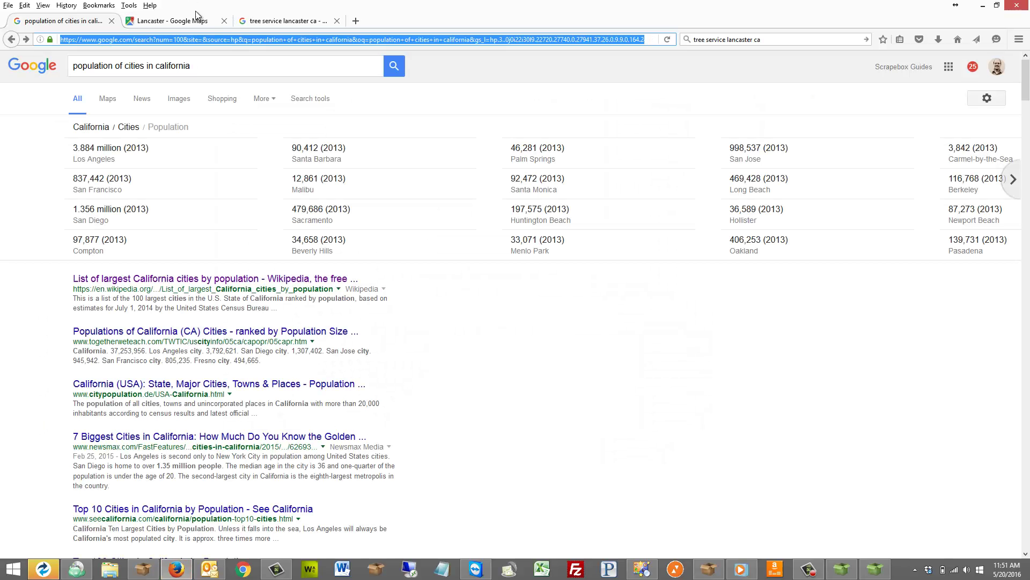
{"action": "left_click", "coordinate": [228, 278]}
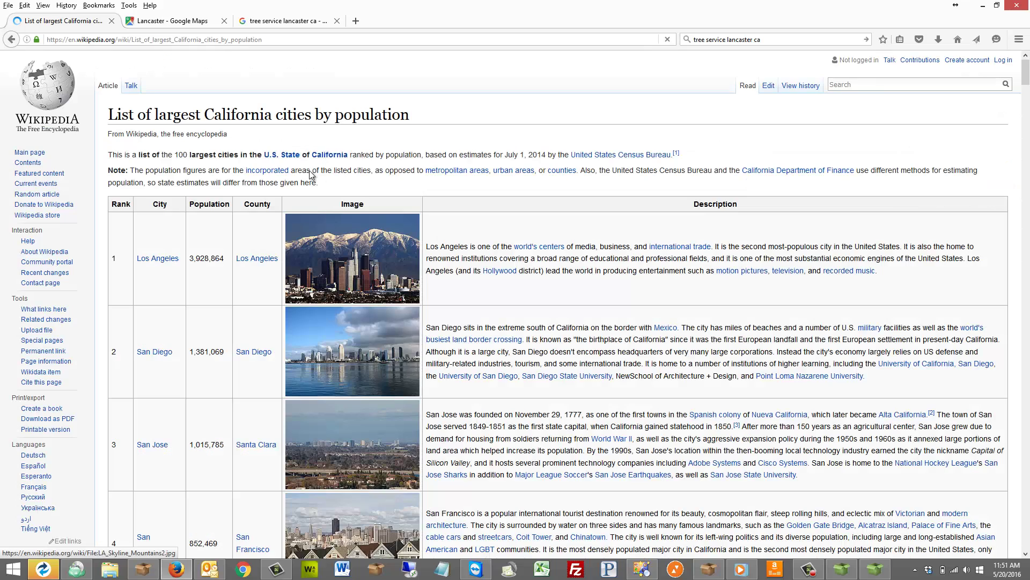
{"action": "right_click", "coordinate": [216, 39]}
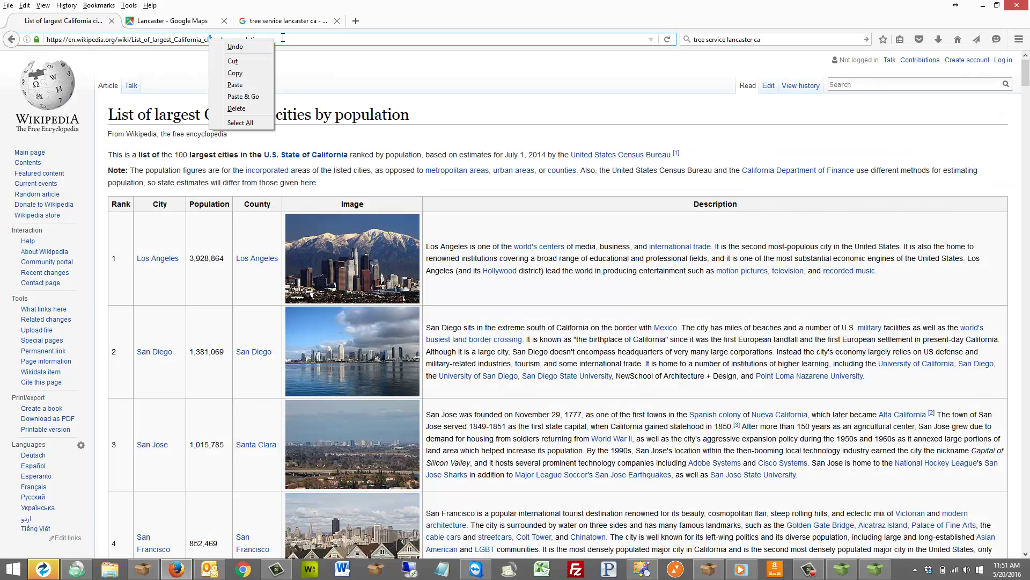
{"action": "key", "text": "Escape"}
{"action": "left_click_drag", "start_coordinate": [263, 39], "coordinate": [1, 41]}
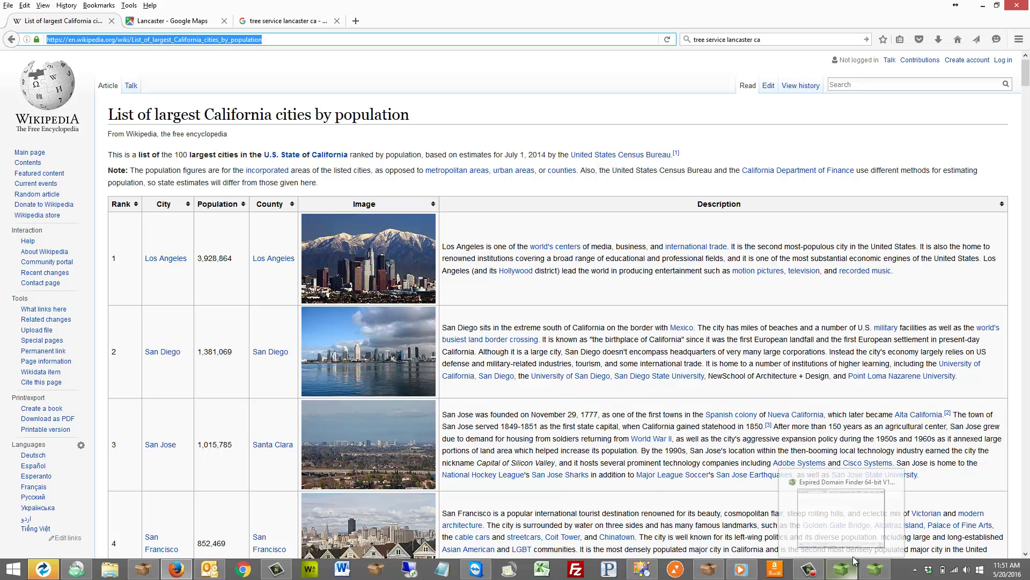
{"action": "left_click", "coordinate": [991, 3]}
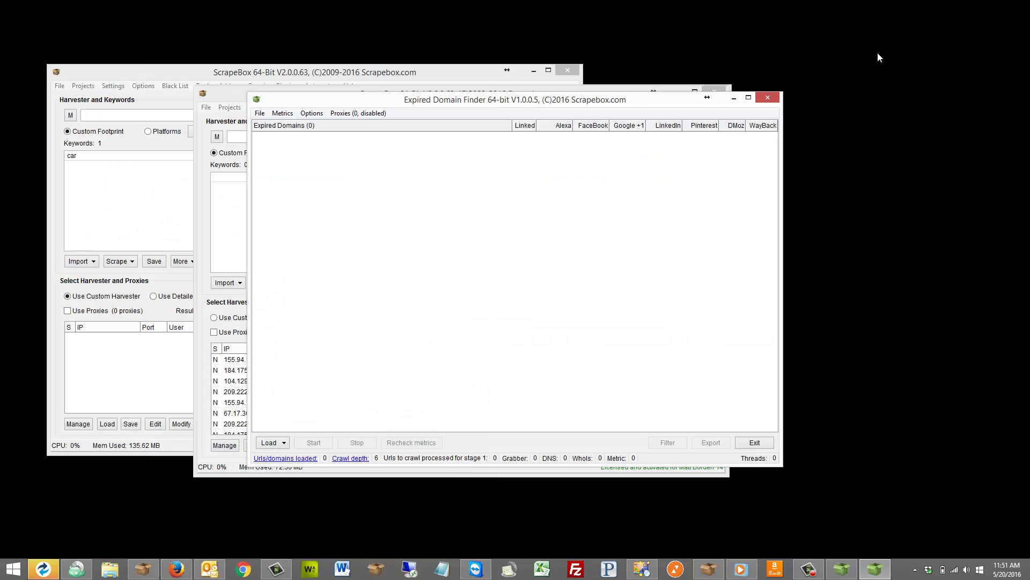
Load the copied Wikipedia URL into the Expired Domain Finder window that has 50 proxies
{"action": "left_click", "coordinate": [846, 570]}
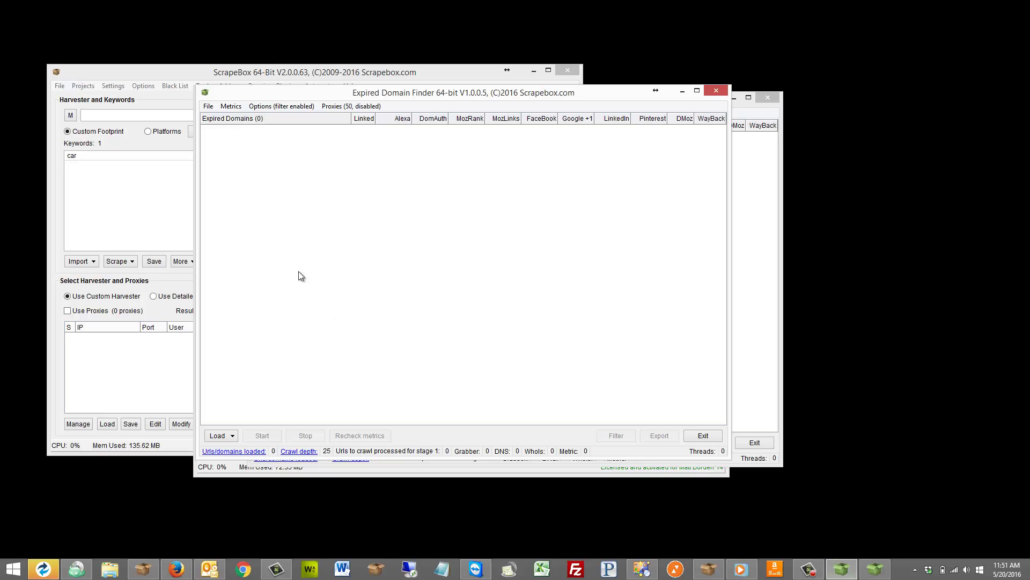
{"action": "left_click", "coordinate": [227, 450]}
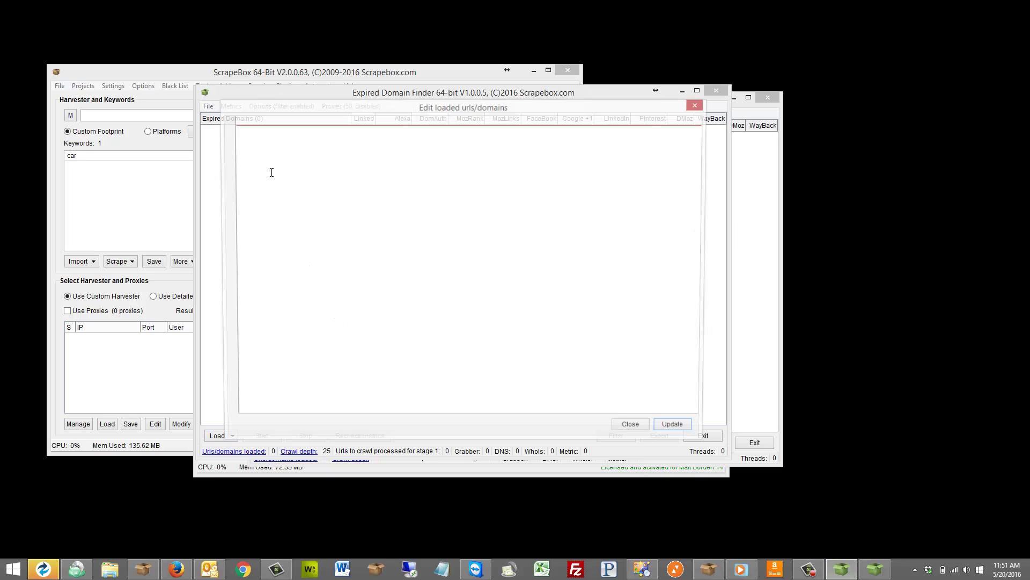
{"action": "right_click", "coordinate": [270, 164]}
{"action": "left_click", "coordinate": [296, 221]}
{"action": "left_click", "coordinate": [678, 430]}
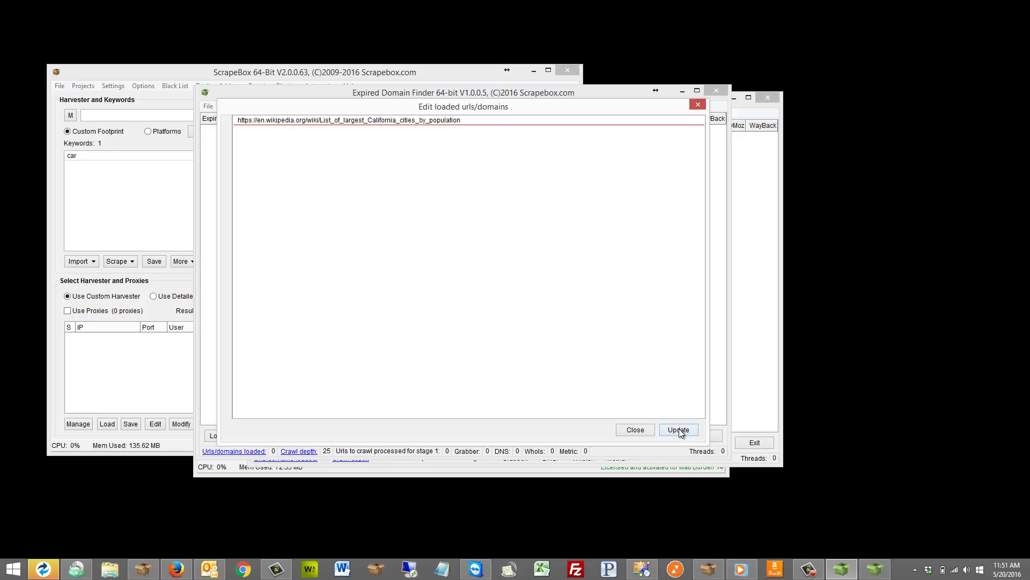
Check the threads and timeout settings of the instance with the loaded URL
{"action": "left_click", "coordinate": [281, 105]}
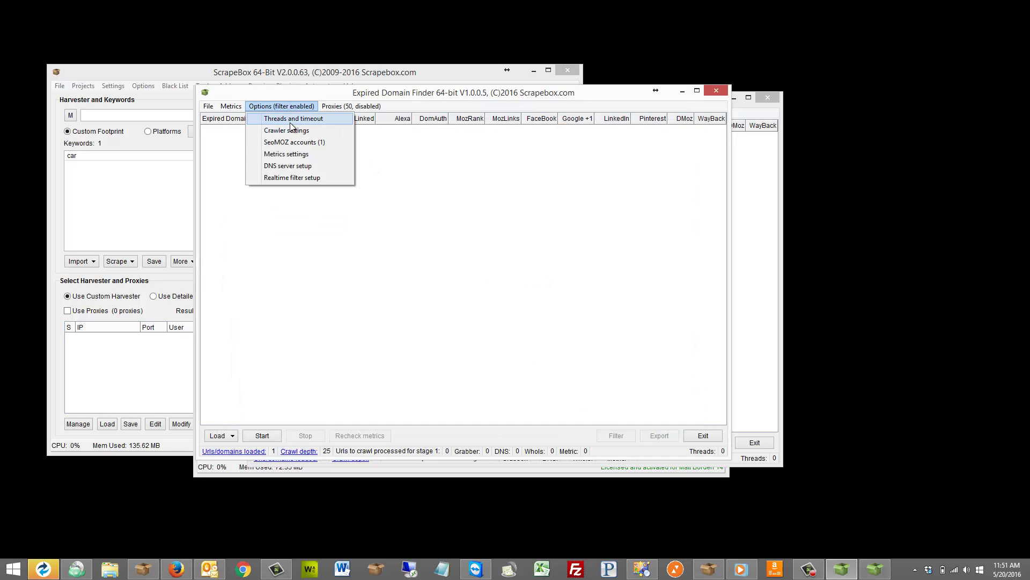
{"action": "left_click", "coordinate": [294, 122]}
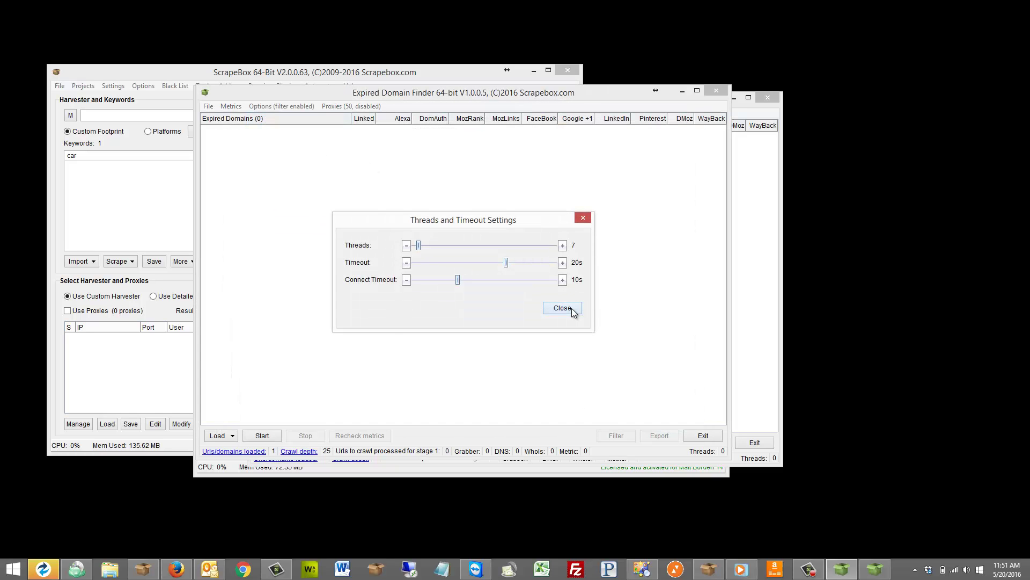
{"action": "left_click", "coordinate": [563, 308]}
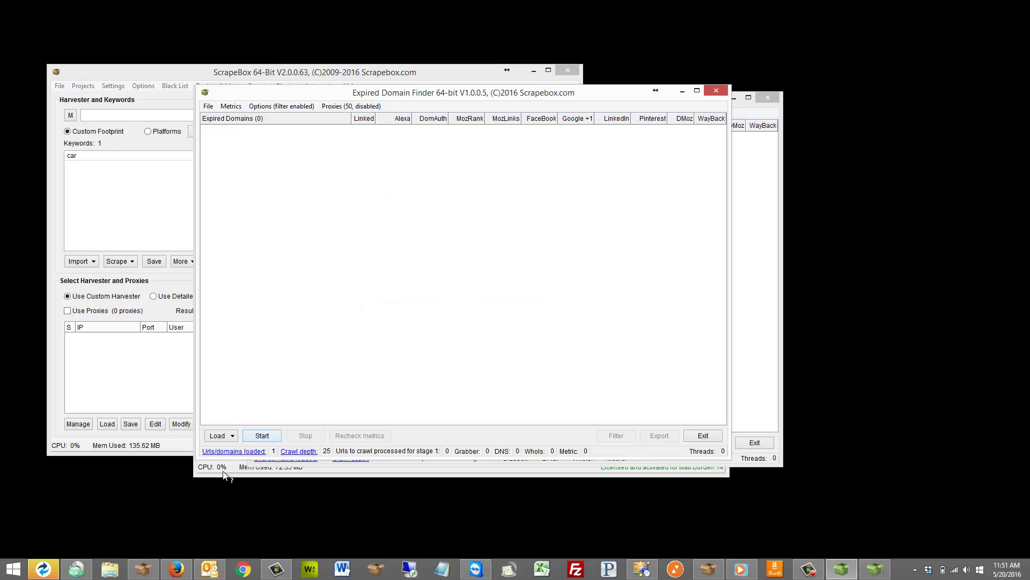
Recheck the loaded URL list, save it and start the crawl
{"action": "left_click", "coordinate": [228, 452]}
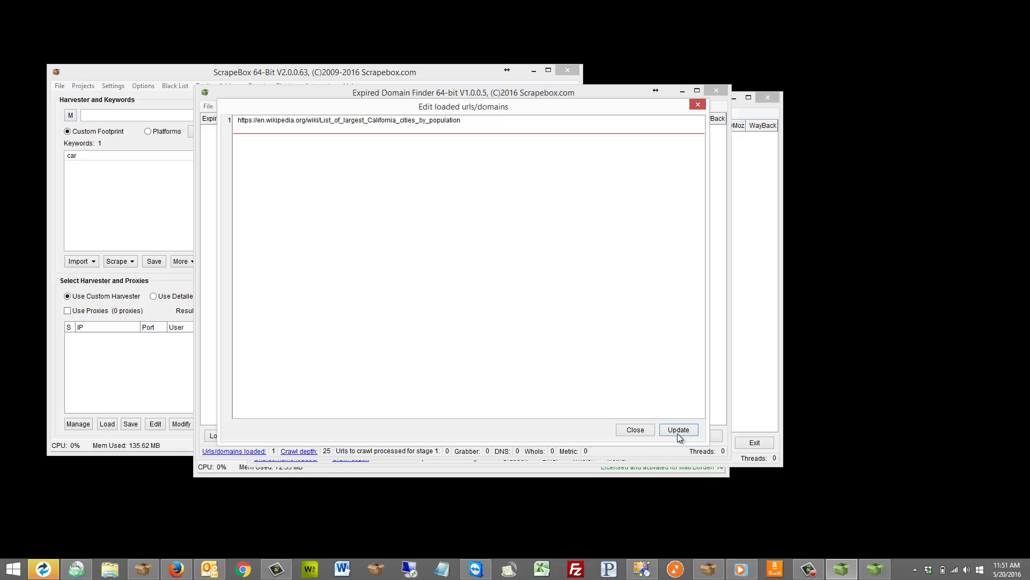
{"action": "left_click", "coordinate": [662, 432]}
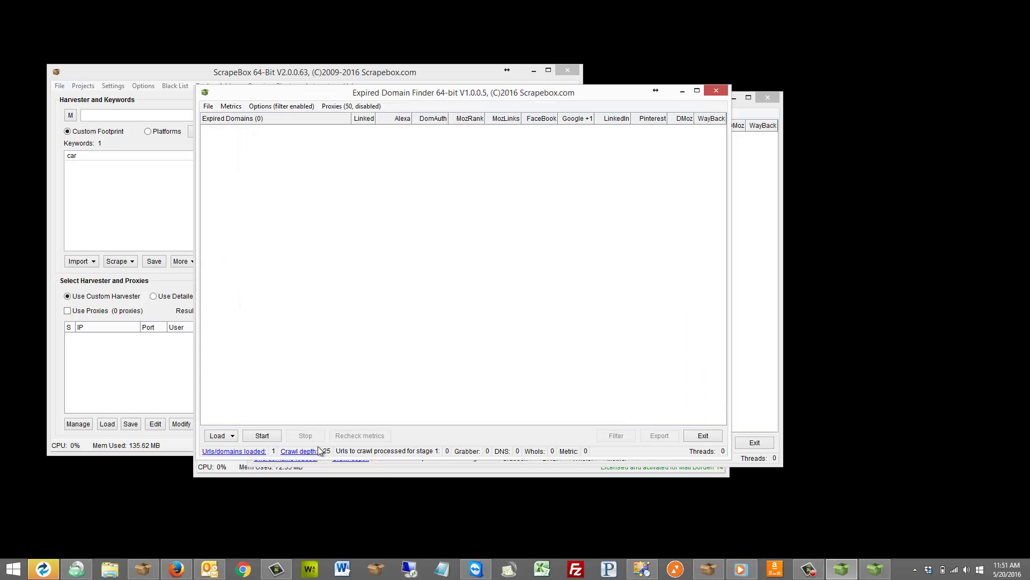
{"action": "left_click", "coordinate": [263, 435]}
Align the second Expired Domain Finder window over the first and examine its URL, domain and snapshot loading options
{"action": "left_click", "coordinate": [763, 381]}
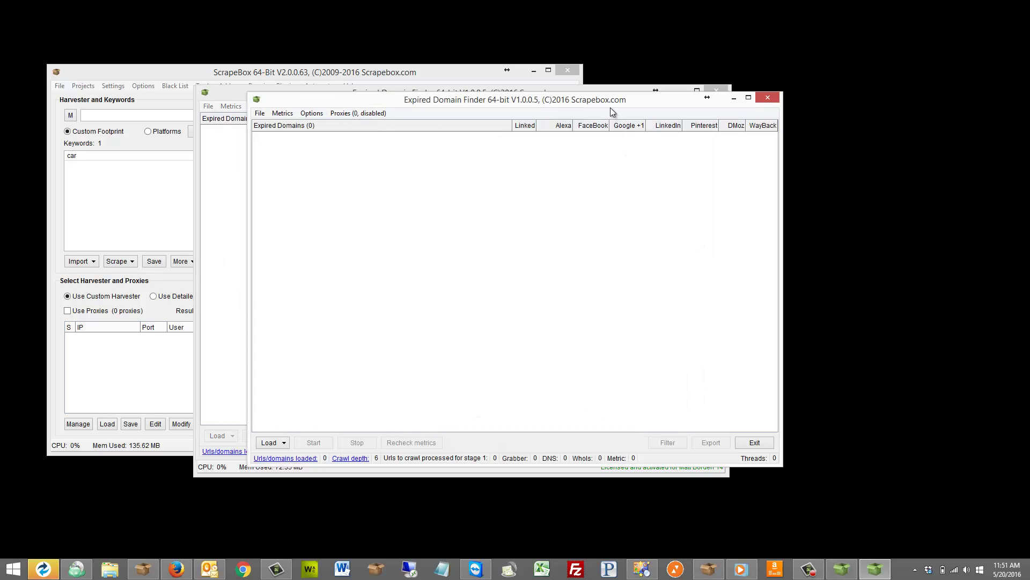
{"action": "left_click_drag", "start_coordinate": [611, 107], "coordinate": [557, 98]}
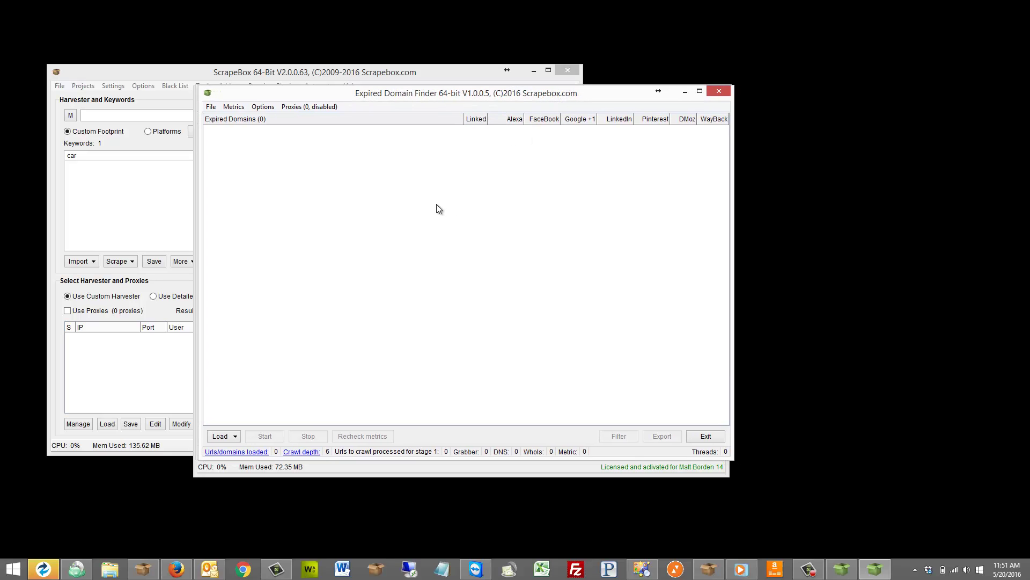
{"action": "left_click", "coordinate": [210, 106]}
{"action": "mouse_move", "coordinate": [210, 121]}
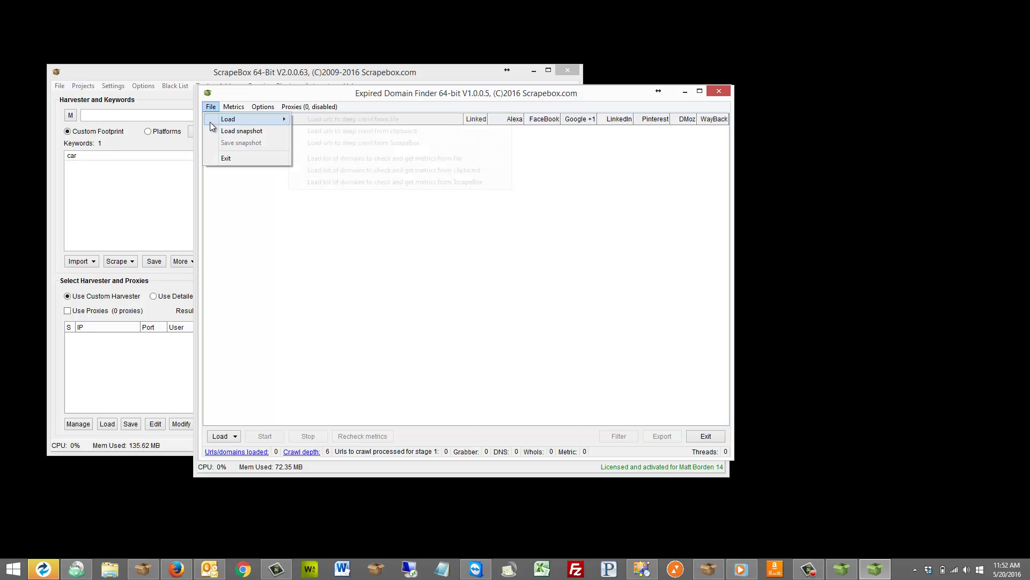
{"action": "left_click", "coordinate": [232, 437]}
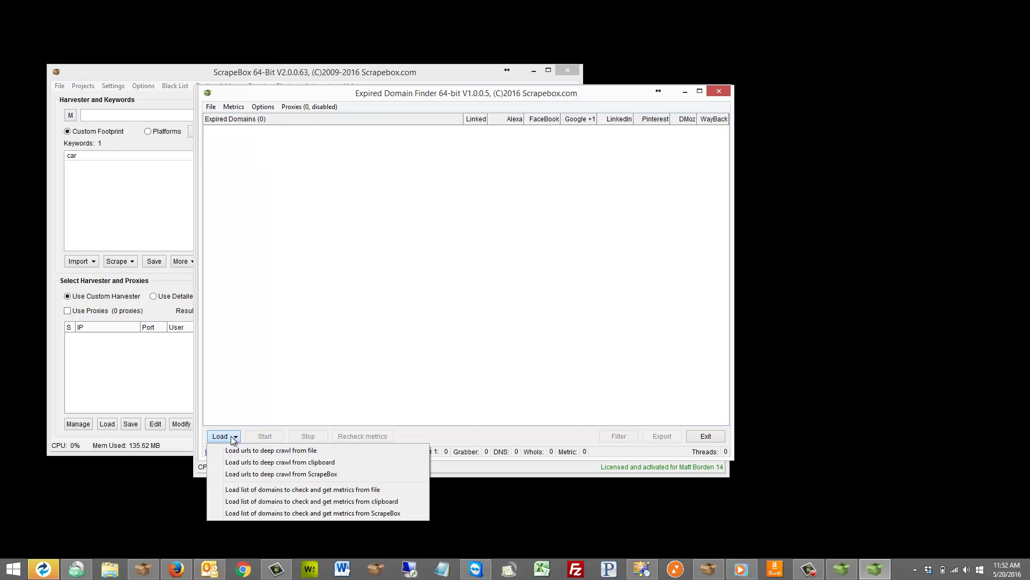
{"action": "left_click", "coordinate": [211, 107]}
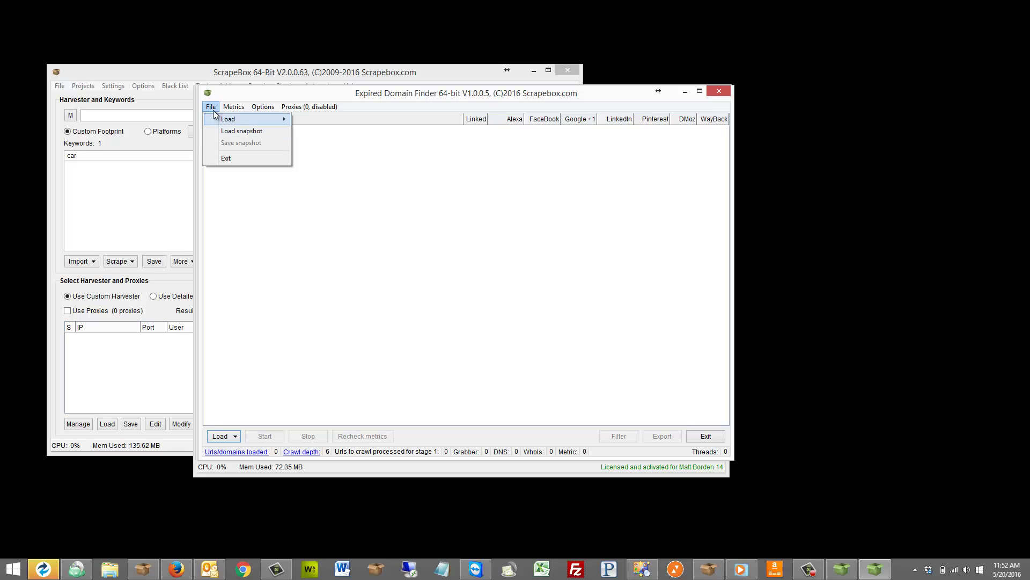
Review the thread count, timeout and connect timeout settings in the second Expired Domain Finder window
{"action": "mouse_move", "coordinate": [227, 109]}
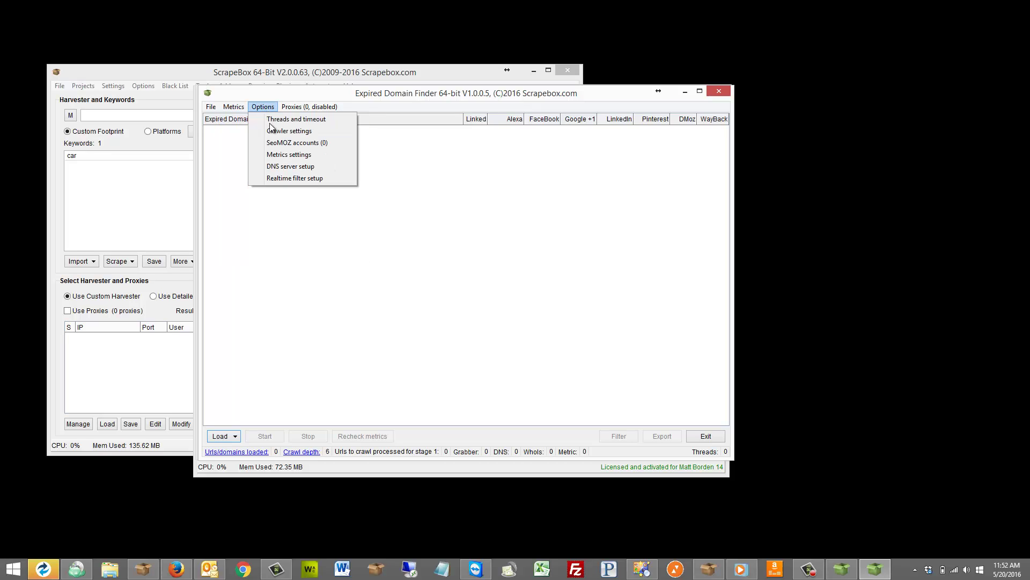
{"action": "left_click", "coordinate": [275, 119]}
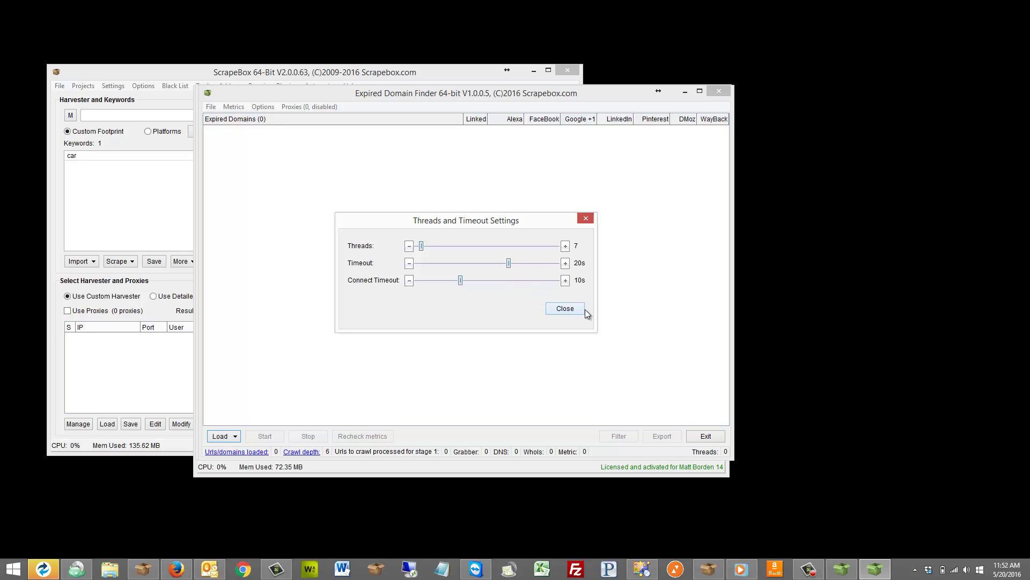
{"action": "left_click", "coordinate": [567, 309]}
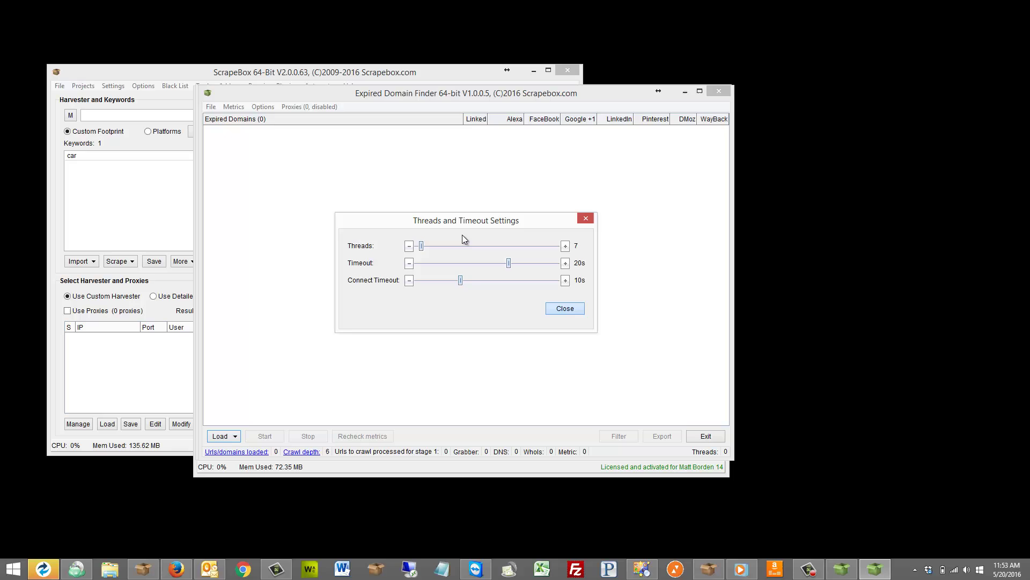
Explore the crawler settings, trying a deep crawl level of 1 and setting it back to 6
{"action": "left_click", "coordinate": [262, 106]}
{"action": "left_click", "coordinate": [279, 132]}
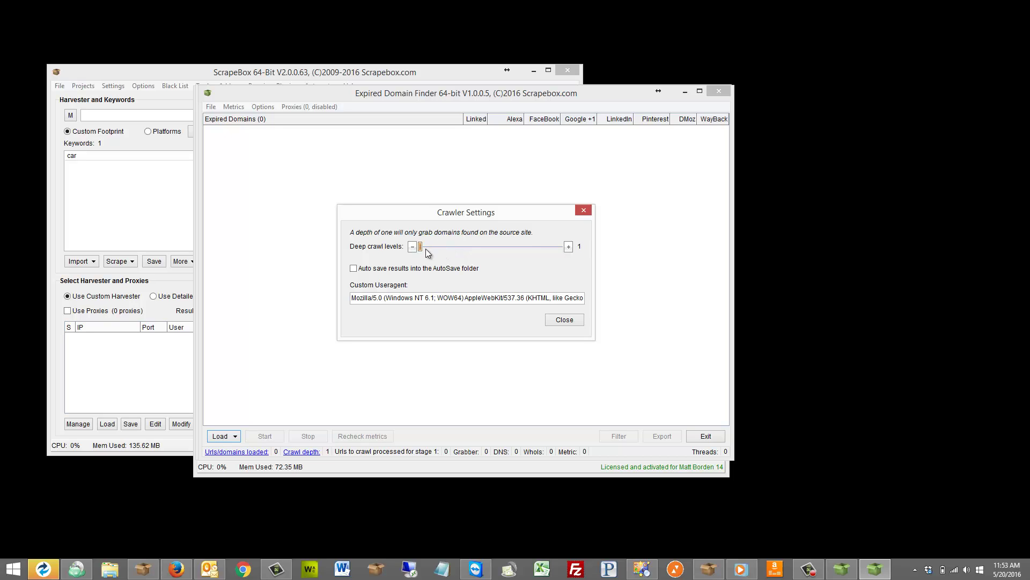
{"action": "mouse_move", "coordinate": [450, 247]}
{"action": "left_mouse_down"}
{"action": "mouse_move", "coordinate": [589, 252]}
{"action": "mouse_move", "coordinate": [439, 251]}
{"action": "mouse_move", "coordinate": [449, 252]}
{"action": "left_mouse_up"}
{"action": "left_click", "coordinate": [396, 268]}
{"action": "left_click", "coordinate": [562, 319]}
Examine the SeoMOZ account setup, covering the access ID, secret key and optional proxy fields, without adding an account
{"action": "left_click", "coordinate": [263, 106]}
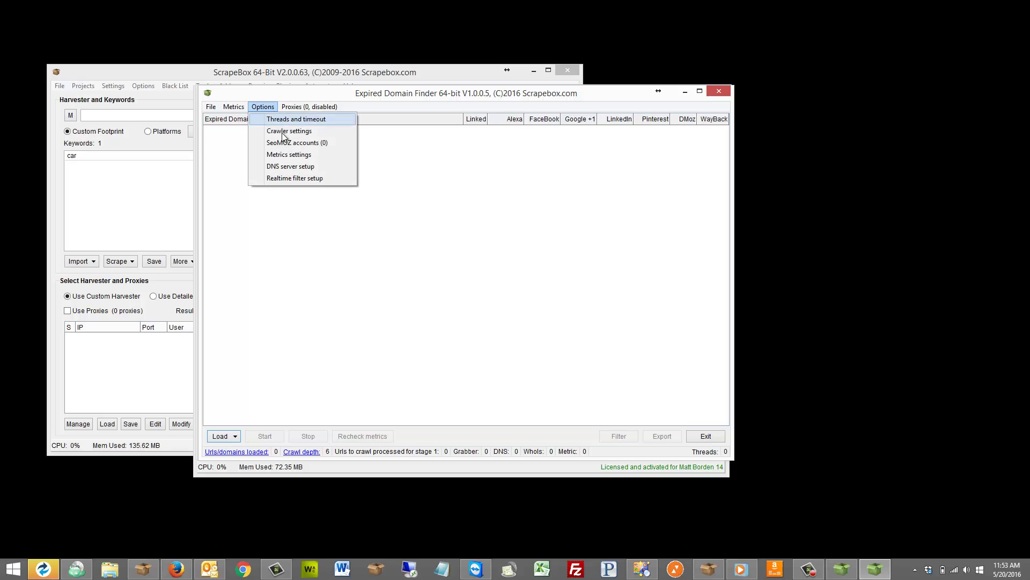
{"action": "left_click", "coordinate": [286, 143]}
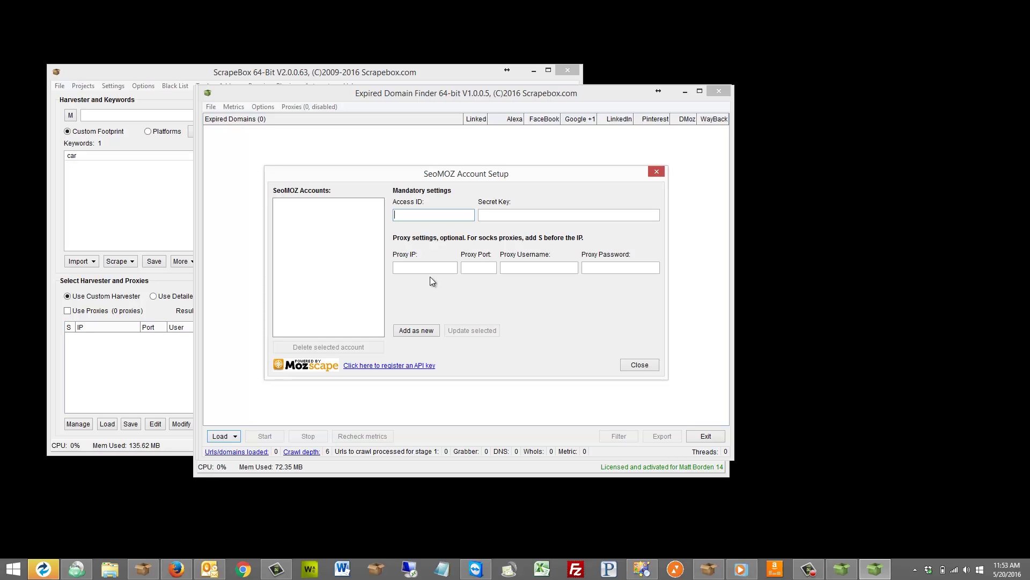
{"action": "left_click", "coordinate": [440, 215]}
{"action": "left_click", "coordinate": [428, 271]}
{"action": "left_click", "coordinate": [486, 268]}
{"action": "left_click", "coordinate": [533, 265]}
{"action": "left_click", "coordinate": [606, 267]}
{"action": "left_click", "coordinate": [320, 243]}
{"action": "left_click", "coordinate": [646, 366]}
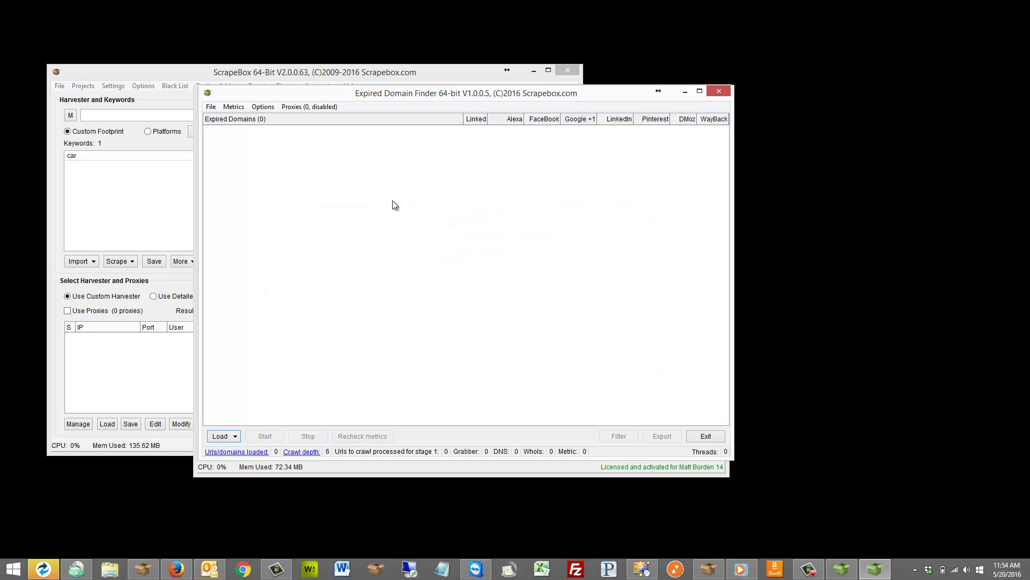
Enter a Google +1 threshold of 15 in the metrics settings and leave that threshold disabled
{"action": "left_click", "coordinate": [262, 107]}
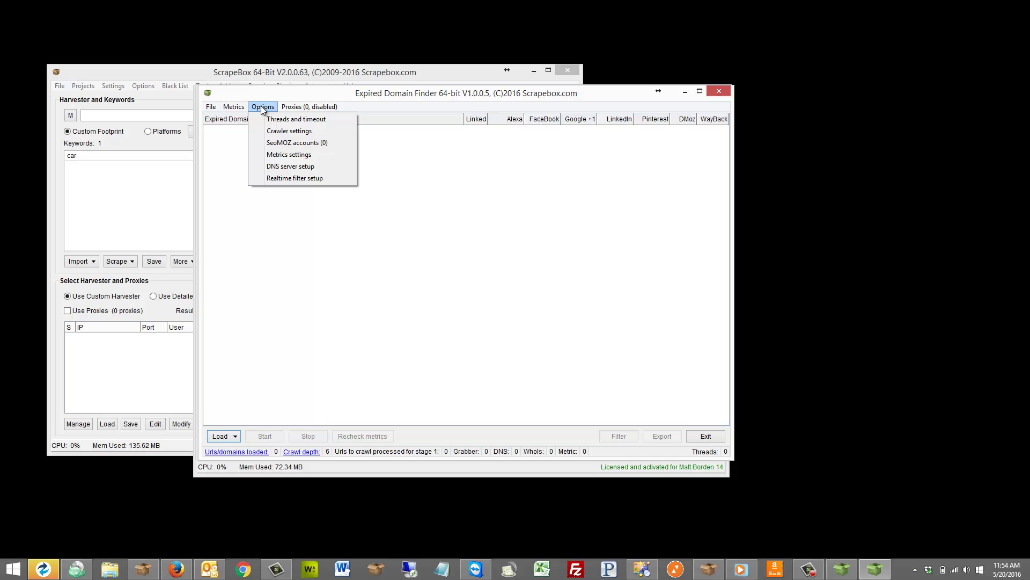
{"action": "left_click", "coordinate": [288, 155]}
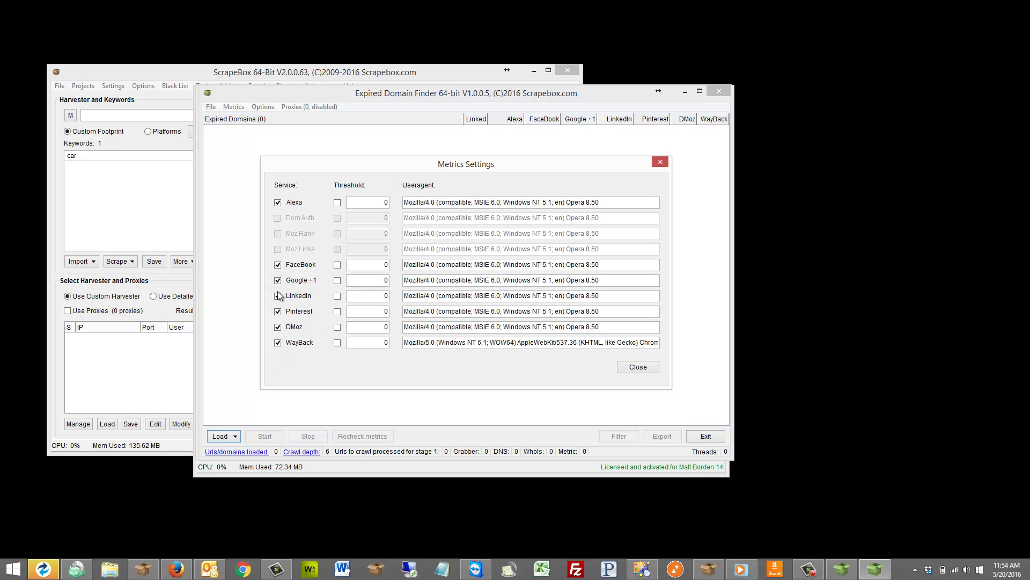
{"action": "left_click", "coordinate": [337, 280]}
{"action": "key", "text": "Tab"}
{"action": "type", "text": "15"}
{"action": "double_click", "coordinate": [375, 283]}
{"action": "left_click", "coordinate": [338, 281]}
{"action": "left_click", "coordinate": [638, 367]}
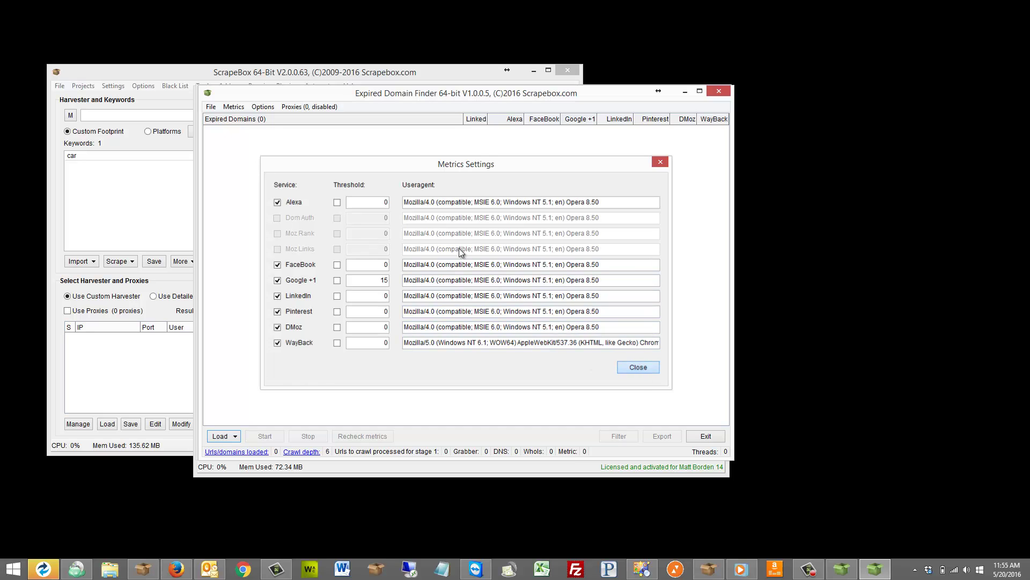
Review the DNS server list, restore its default entries and close the setup
{"action": "left_click", "coordinate": [268, 107]}
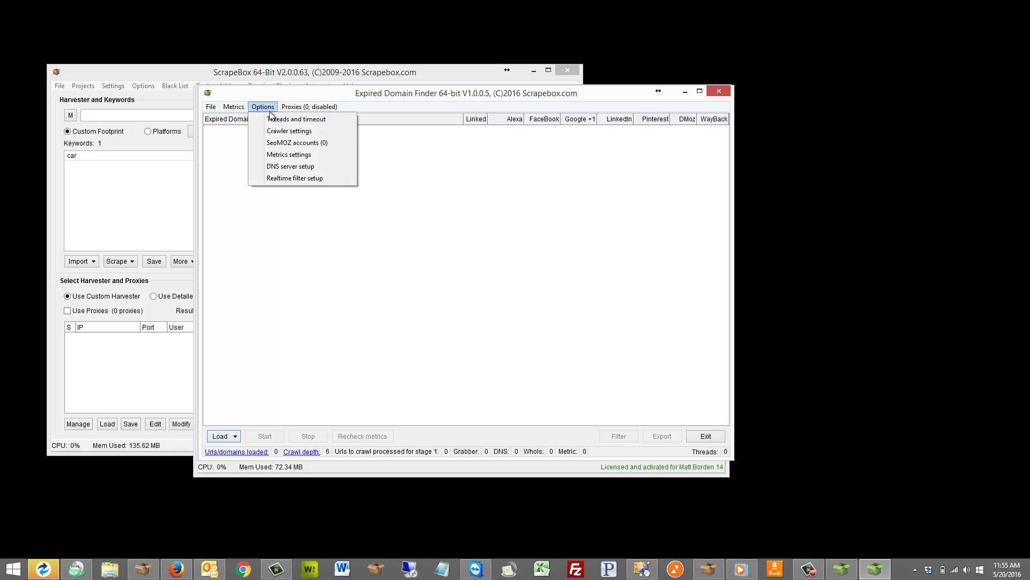
{"action": "left_click", "coordinate": [290, 167]}
{"action": "left_click_drag", "start_coordinate": [439, 228], "coordinate": [403, 228]}
{"action": "left_click", "coordinate": [441, 348]}
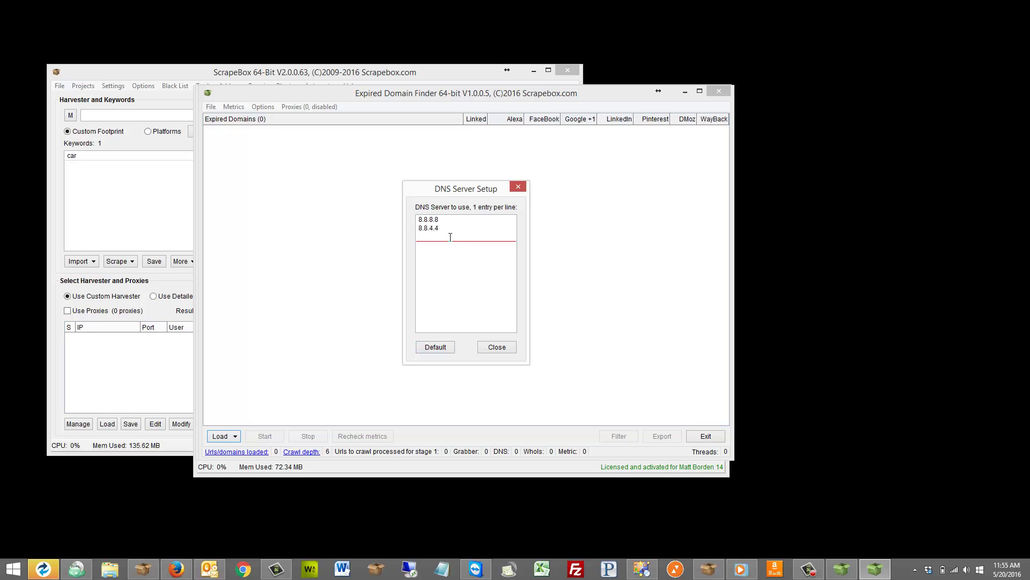
{"action": "left_click", "coordinate": [508, 350]}
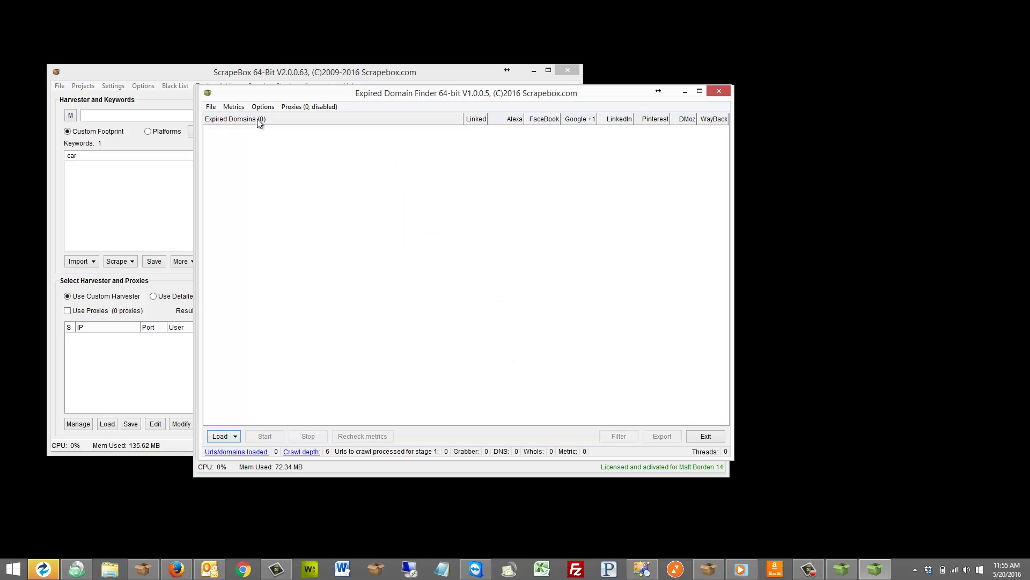
Examine the realtime filter options for source URLs and show those for extracted domains
{"action": "left_click", "coordinate": [263, 107]}
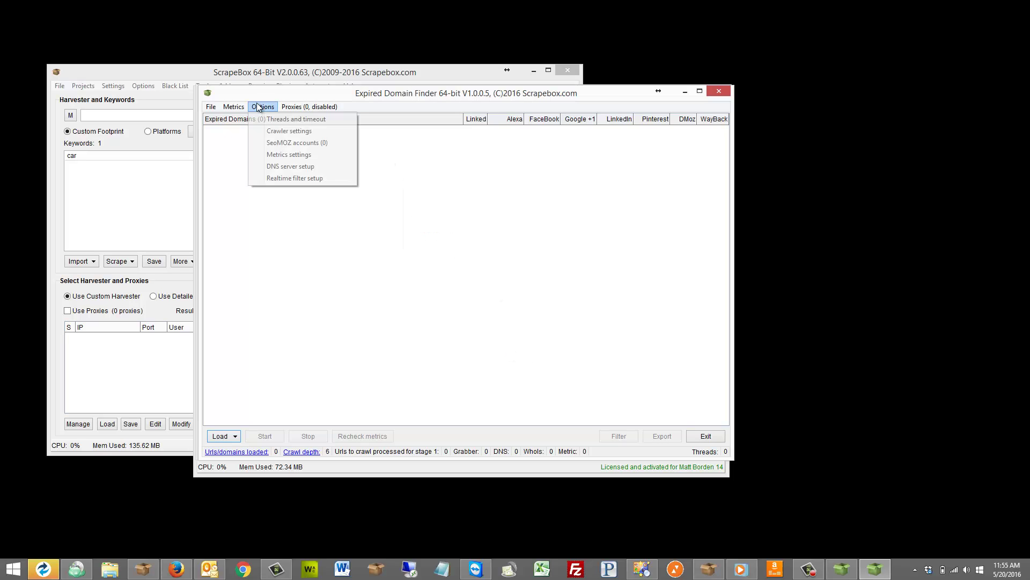
{"action": "left_click", "coordinate": [282, 179]}
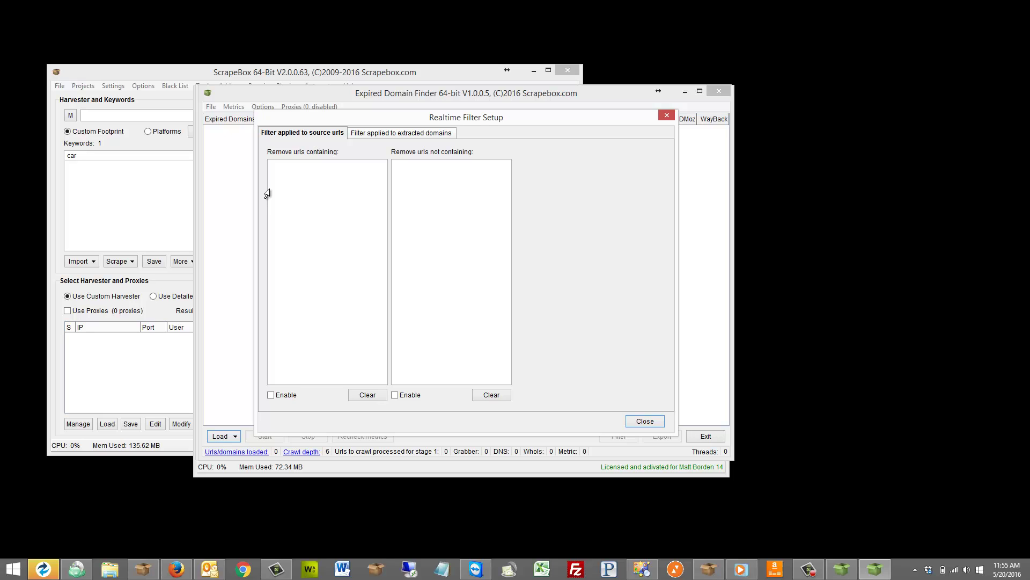
{"action": "left_click", "coordinate": [317, 173]}
{"action": "left_click", "coordinate": [391, 134]}
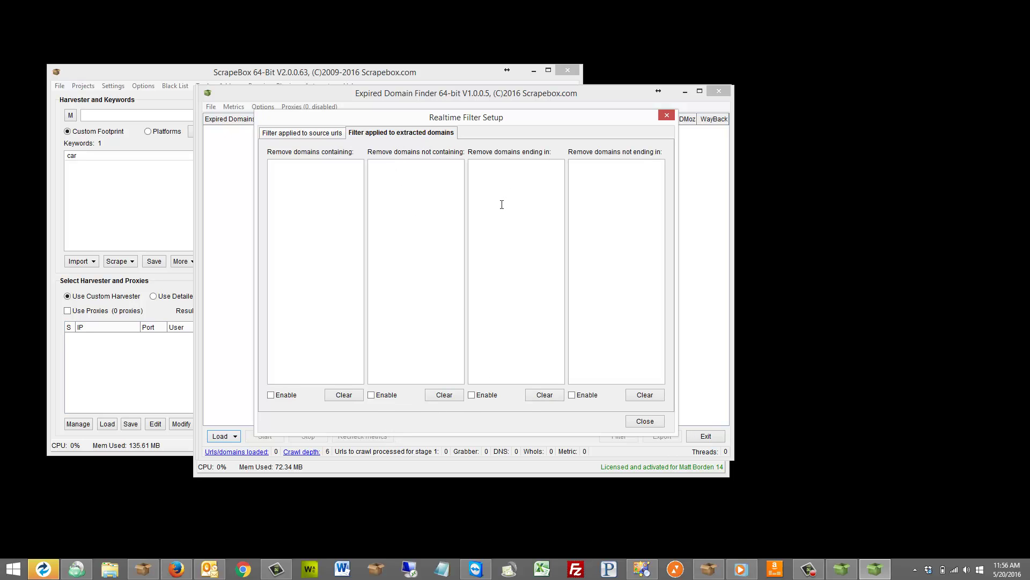
Enable a realtime filter that removes extracted domains ending in .edu, .gov and .va, and close the filter setup
{"action": "left_click", "coordinate": [526, 239]}
{"action": "type", "text": ".edu"}
{"action": "key", "text": "Return"}
{"action": "type", "text": ".gov "}
{"action": "type", "text": ".va"}
{"action": "left_click_drag", "start_coordinate": [489, 165], "coordinate": [464, 185]}
{"action": "left_click", "coordinate": [488, 396]}
{"action": "left_click", "coordinate": [418, 169]}
{"action": "left_click_drag", "start_coordinate": [469, 161], "coordinate": [585, 280]}
{"action": "left_click", "coordinate": [481, 394]}
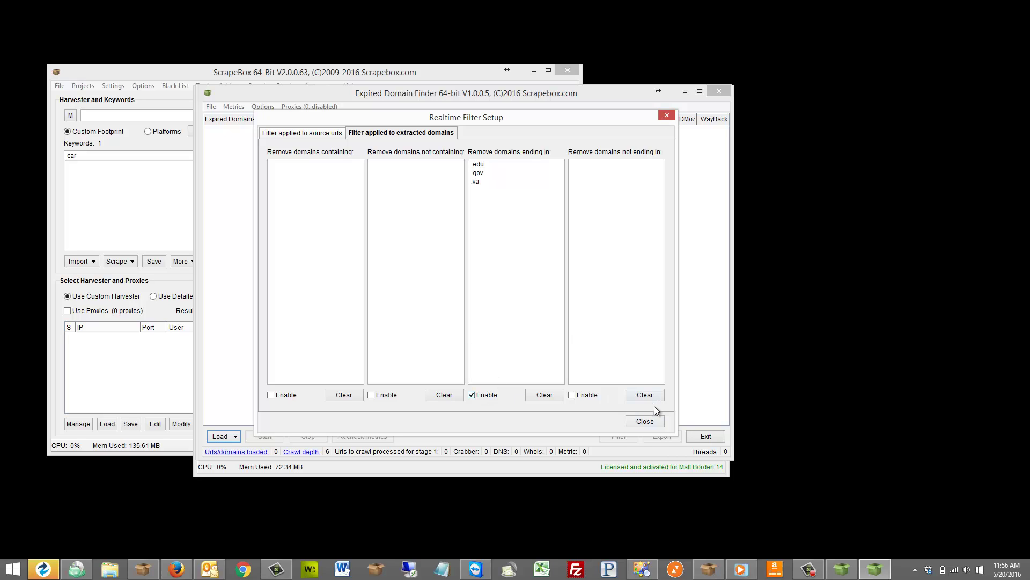
{"action": "left_click", "coordinate": [671, 115]}
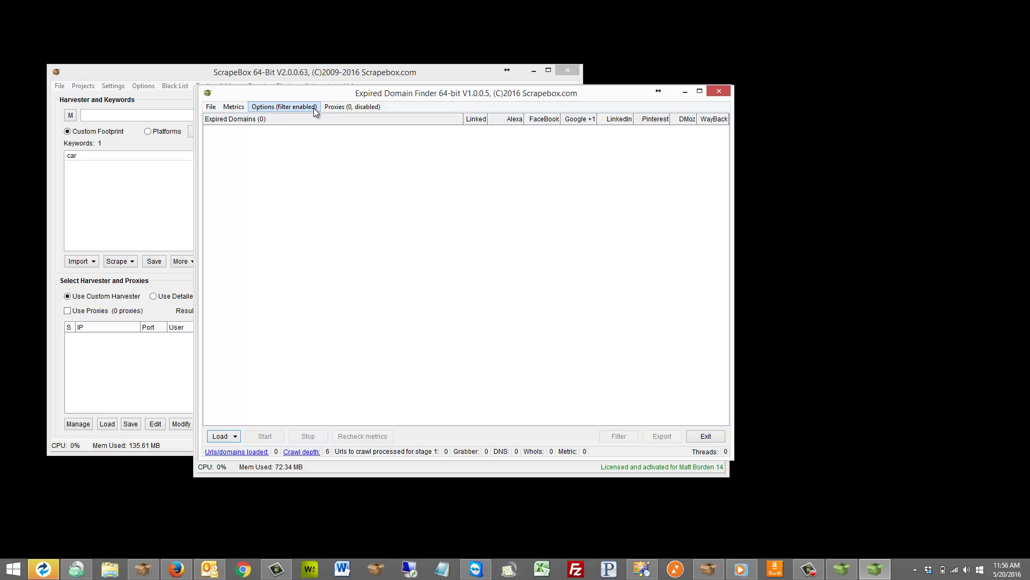
Review the proxy loading options and the proxy list editor, leaving the list empty
{"action": "left_click", "coordinate": [299, 107]}
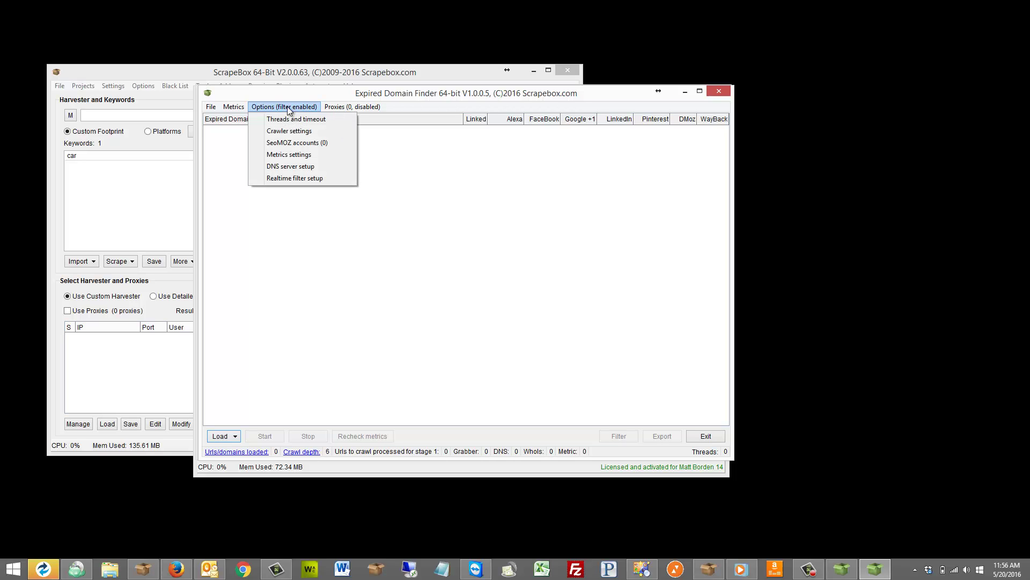
{"action": "left_click", "coordinate": [360, 107]}
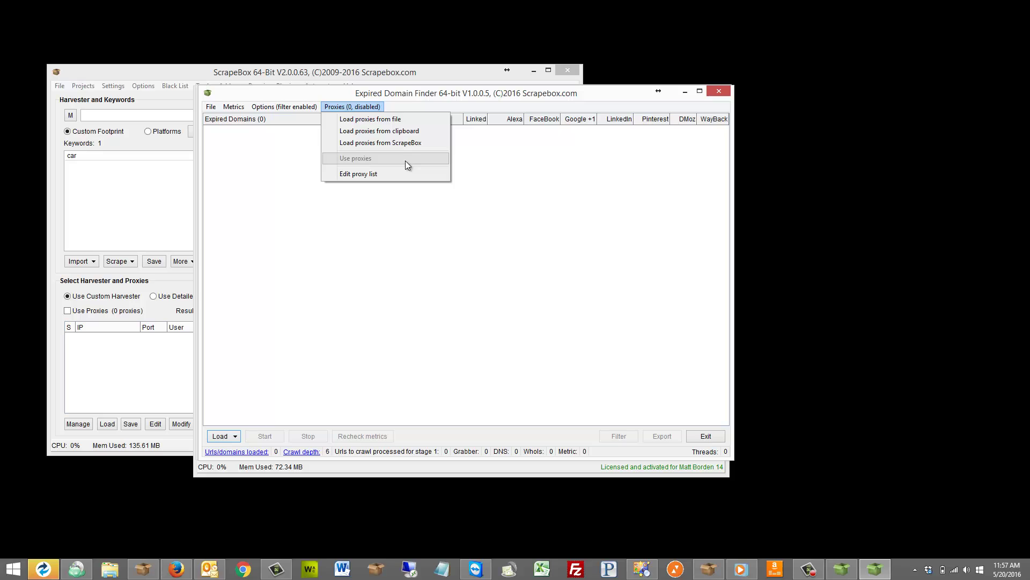
{"action": "left_click", "coordinate": [391, 172]}
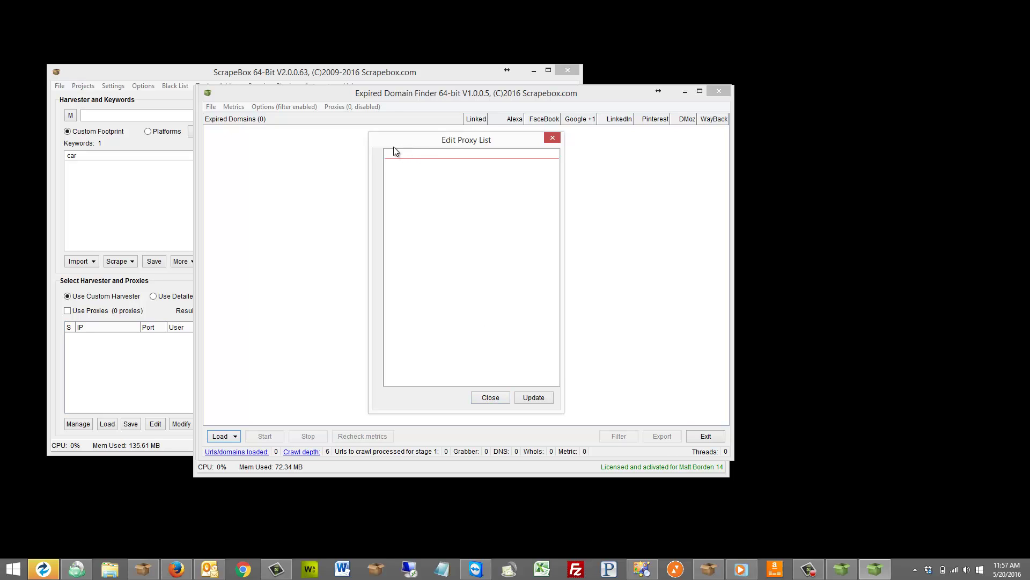
{"action": "left_click", "coordinate": [491, 397]}
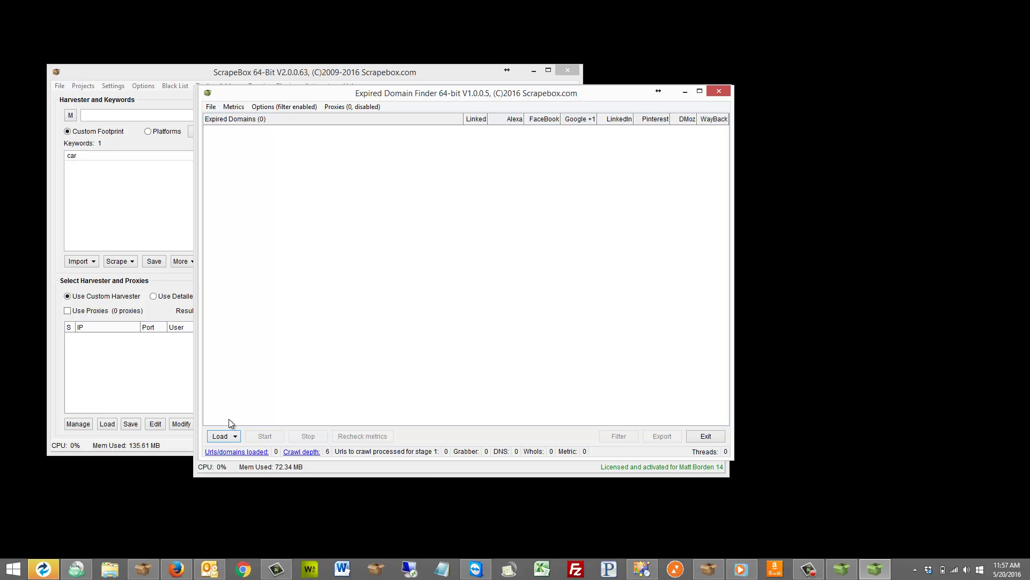
Load the domains to check from the New Text Document file in the Expired domains folder and start the check
{"action": "left_click", "coordinate": [231, 435]}
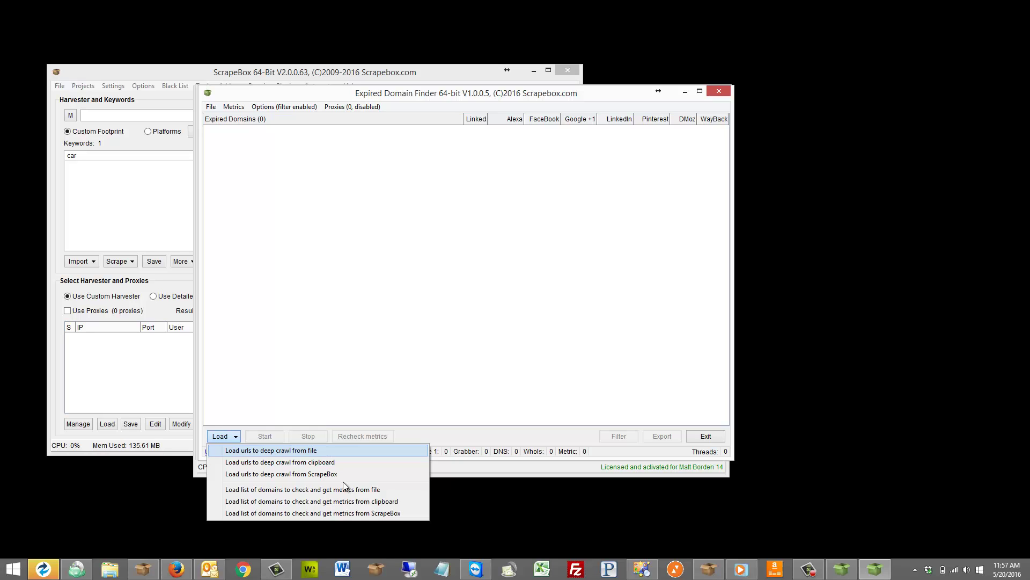
{"action": "left_click", "coordinate": [378, 489]}
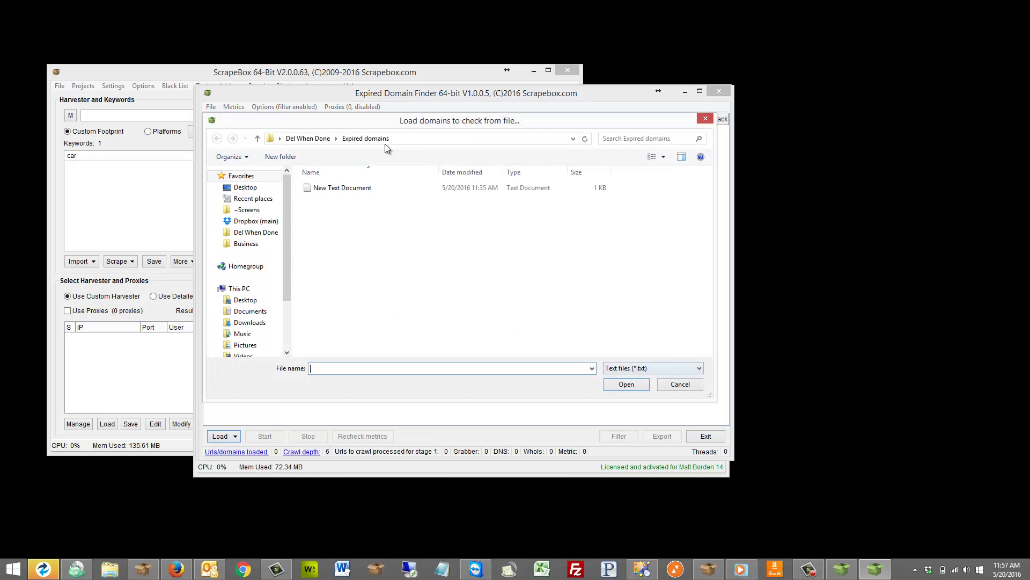
{"action": "double_click", "coordinate": [346, 187]}
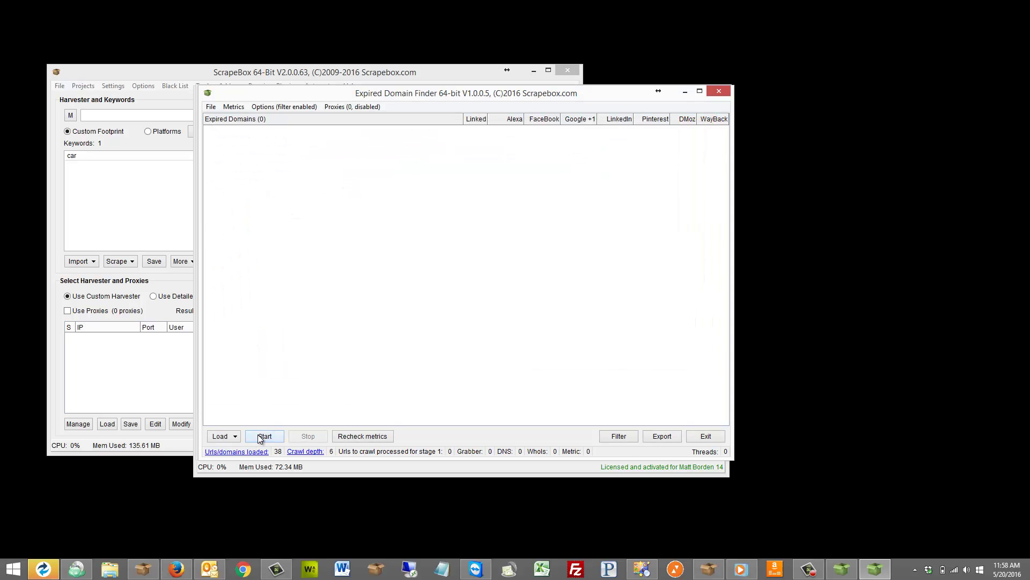
{"action": "left_click", "coordinate": [263, 437]}
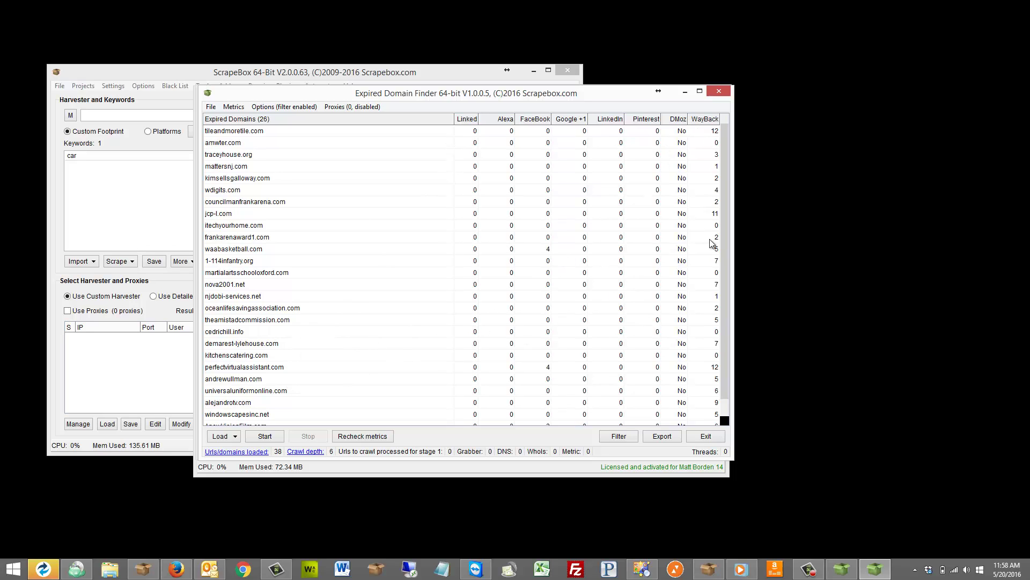
Look through the expired domain results and the list of loaded domains, and close the list unchanged
{"action": "left_click_drag", "start_coordinate": [727, 341], "coordinate": [729, 243]}
{"action": "left_click", "coordinate": [223, 451]}
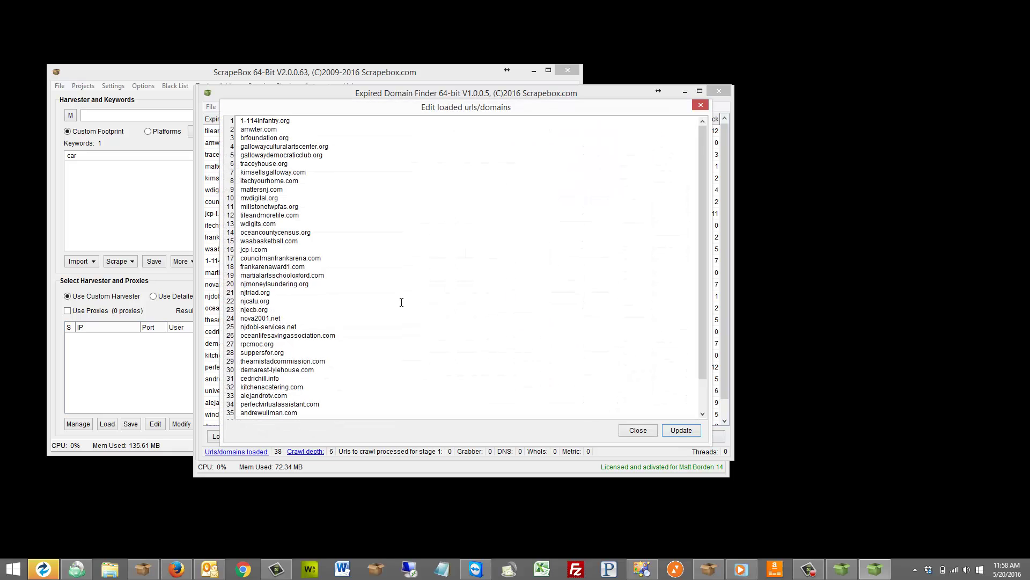
{"action": "left_click", "coordinate": [402, 302]}
{"action": "scroll", "coordinate": [401, 299], "scroll_direction": "down", "scroll_amount": 2}
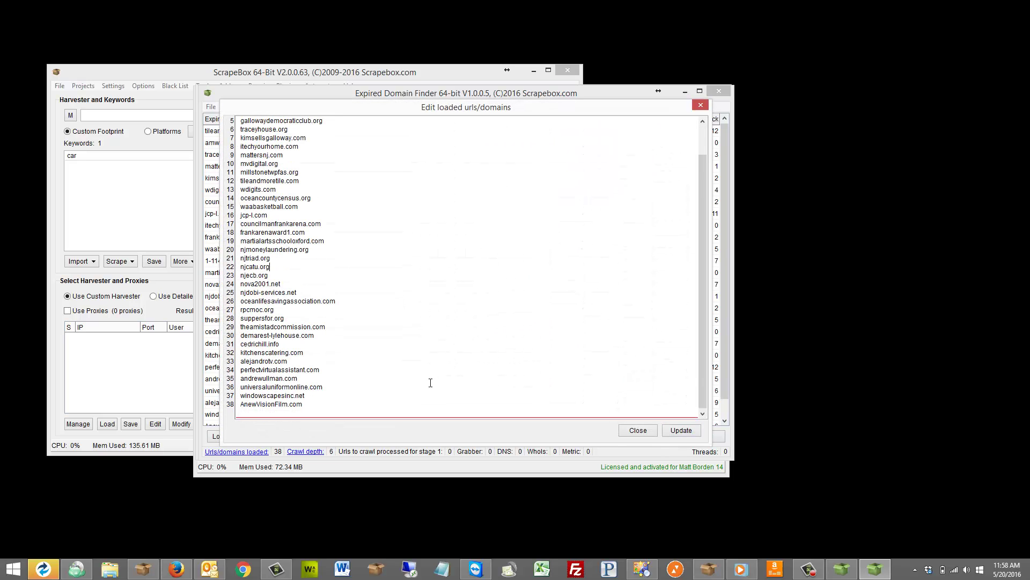
{"action": "left_click_drag", "start_coordinate": [430, 383], "coordinate": [301, 215]}
{"action": "left_click", "coordinate": [637, 435]}
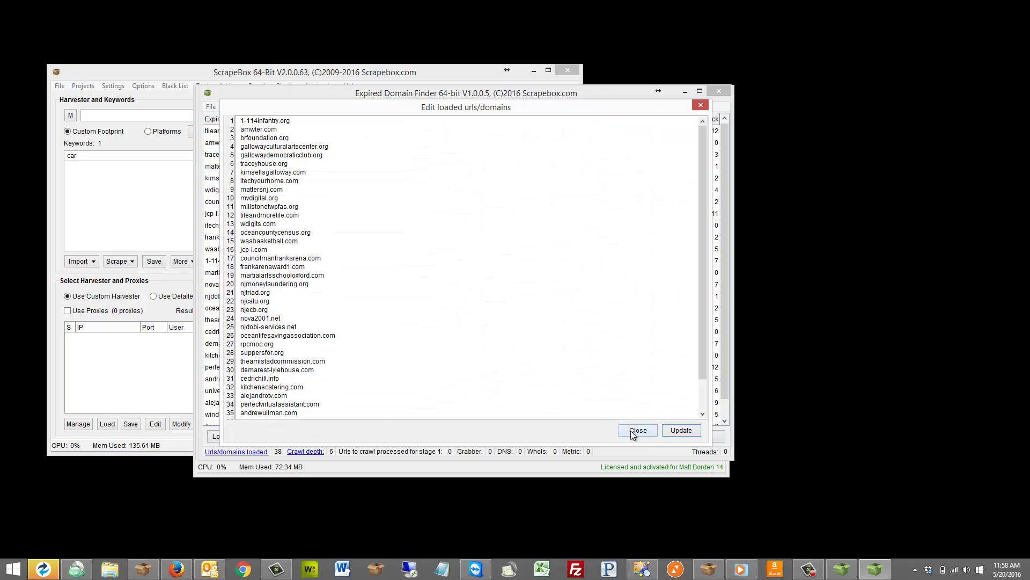
{"action": "left_click", "coordinate": [637, 430]}
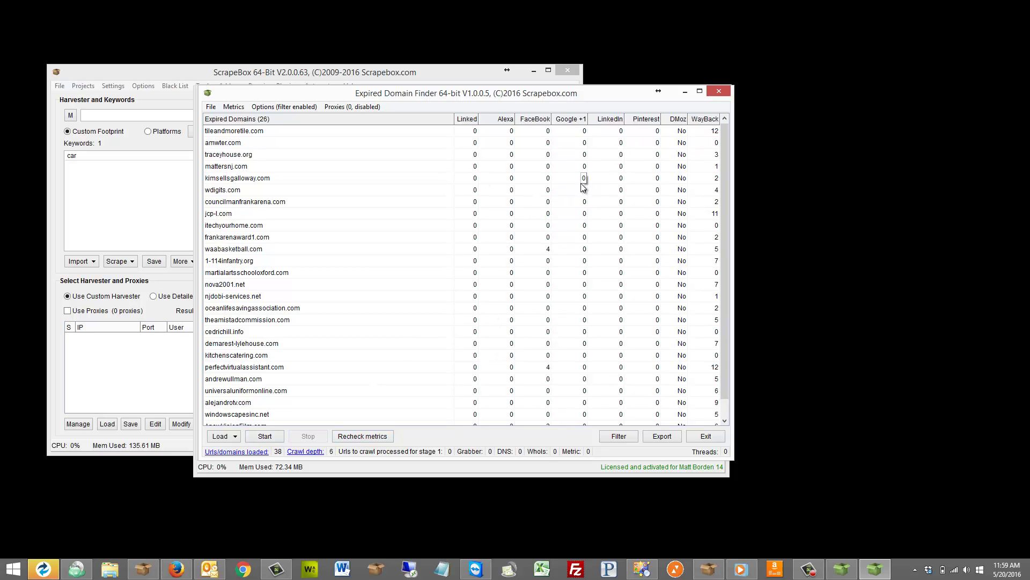
Check that the crawl depth link and the options both lead to the crawler settings, leaving them unchanged
{"action": "left_click", "coordinate": [306, 452]}
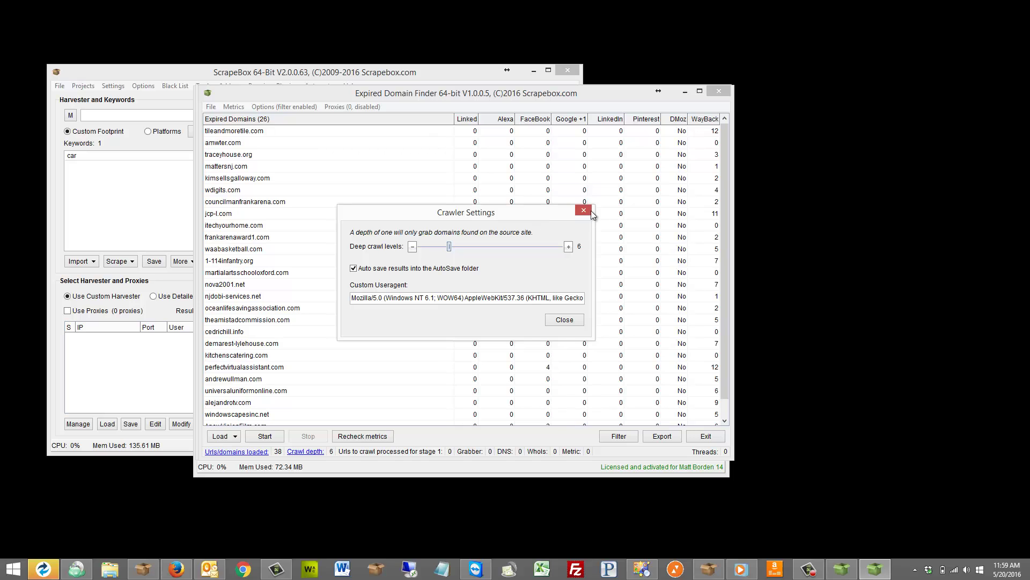
{"action": "left_click", "coordinate": [590, 212]}
{"action": "left_click", "coordinate": [283, 106]}
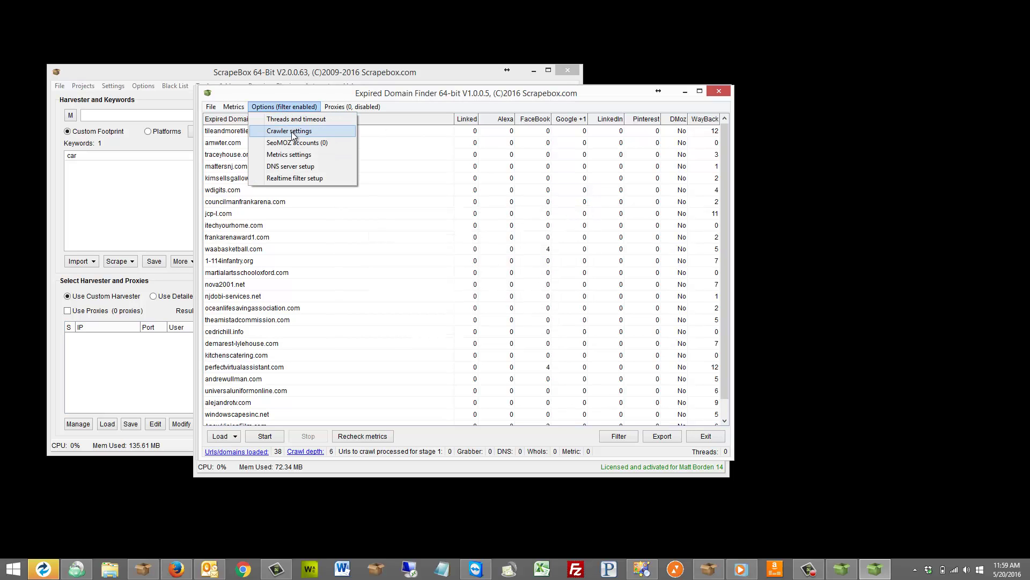
{"action": "left_click", "coordinate": [293, 135]}
{"action": "left_click", "coordinate": [584, 211]}
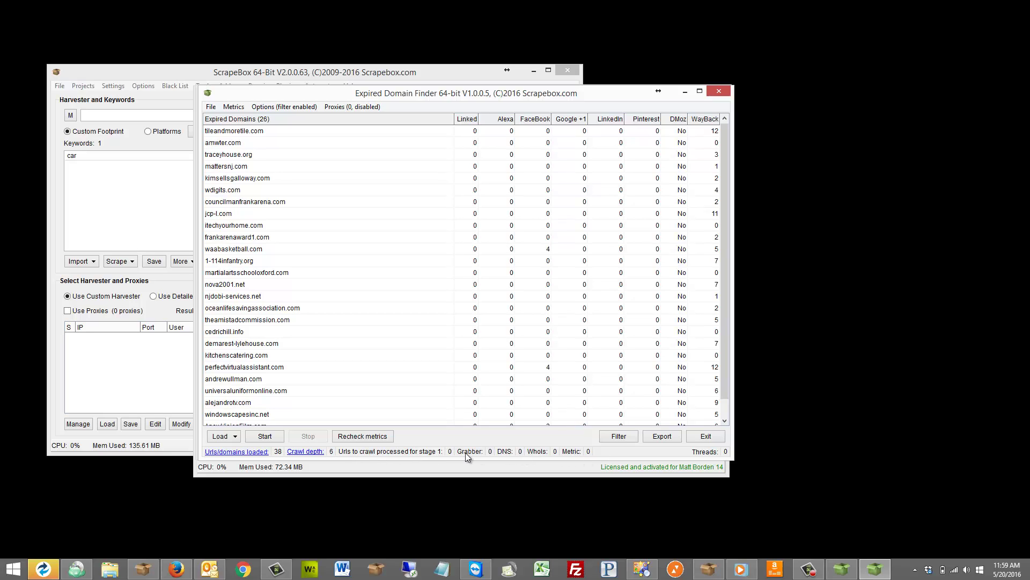
Apply a Google +1 threshold filter of 15 to the expired domain results
{"action": "left_click", "coordinate": [617, 438]}
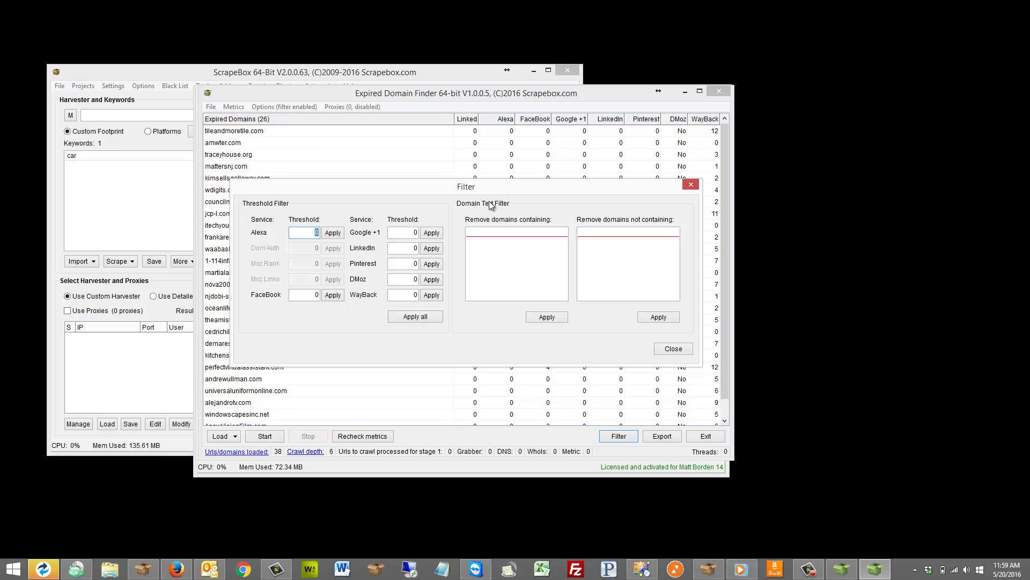
{"action": "left_click", "coordinate": [395, 232]}
{"action": "left_click", "coordinate": [433, 233]}
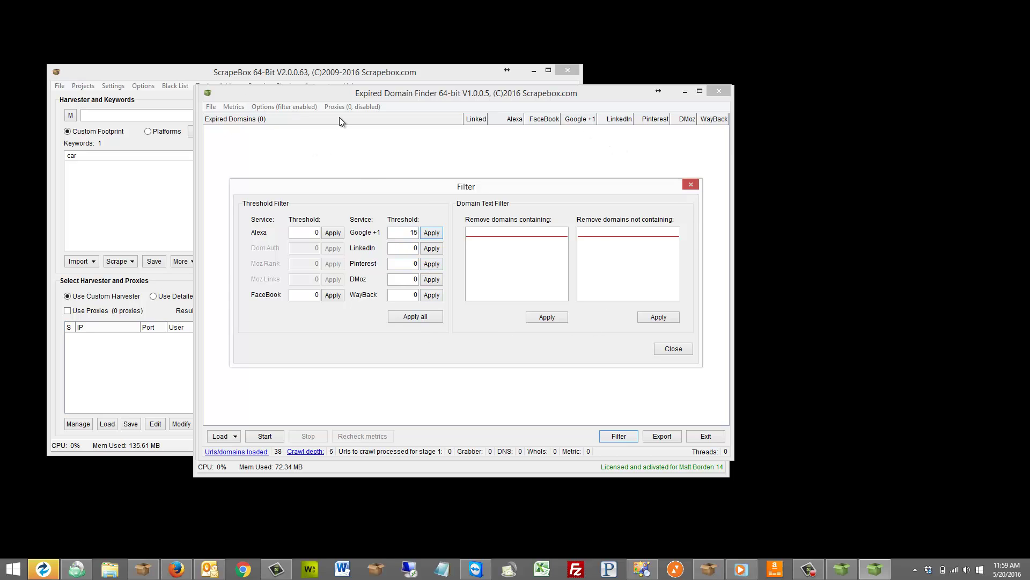
{"action": "left_click_drag", "start_coordinate": [469, 191], "coordinate": [456, 186]}
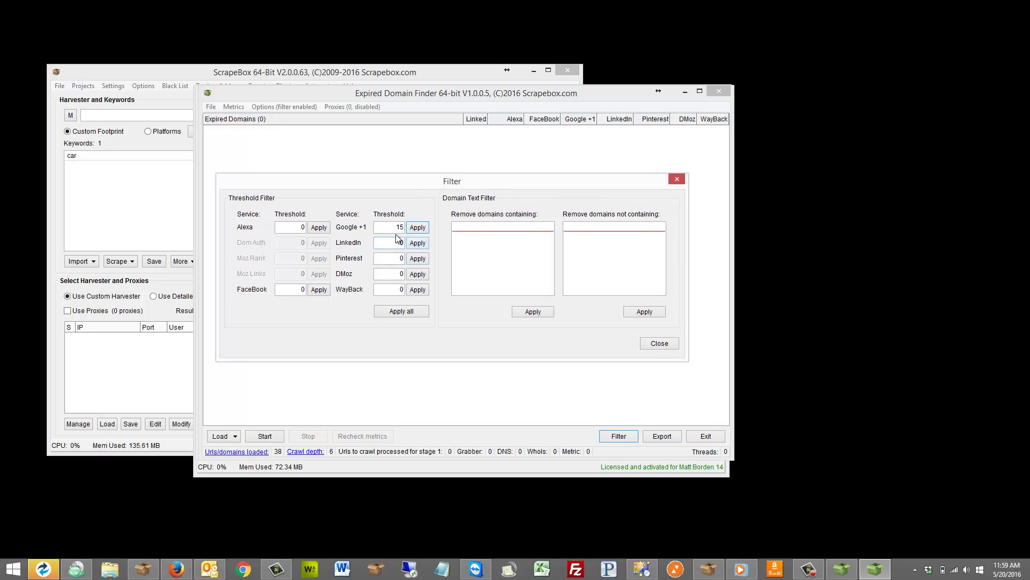
Apply a domain text filter removing domains containing .org and .gr, and close the filter dialog
{"action": "left_click", "coordinate": [517, 242]}
{"action": "type", "text": ".org"}
{"action": "key", "text": "Return"}
{"action": "type", "text": ".gr"}
{"action": "left_click", "coordinate": [534, 313]}
{"action": "left_click", "coordinate": [669, 343]}
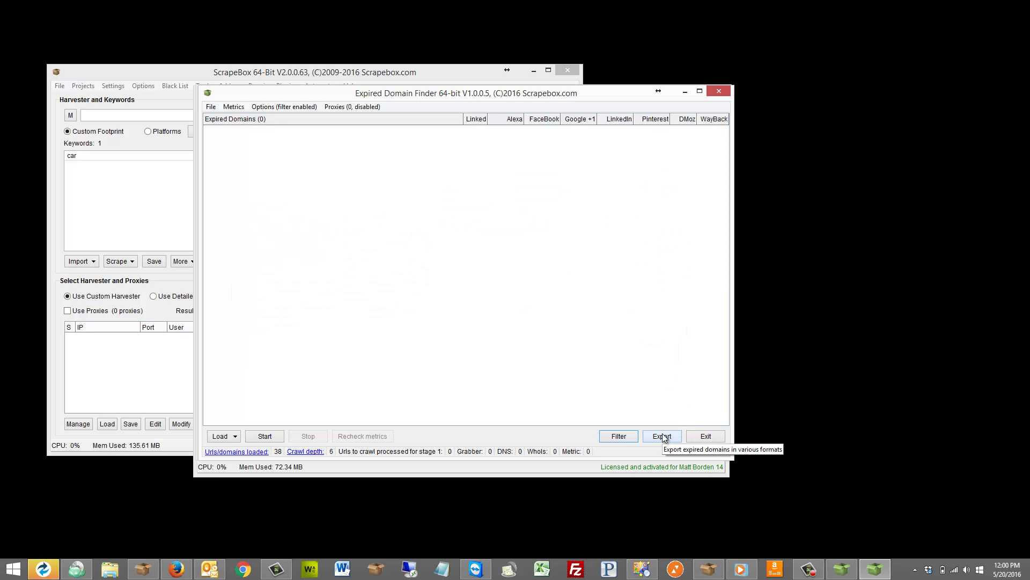
Review the text, CSV and Excel export options for the expired domains and close the export dialog
{"action": "left_click", "coordinate": [662, 436]}
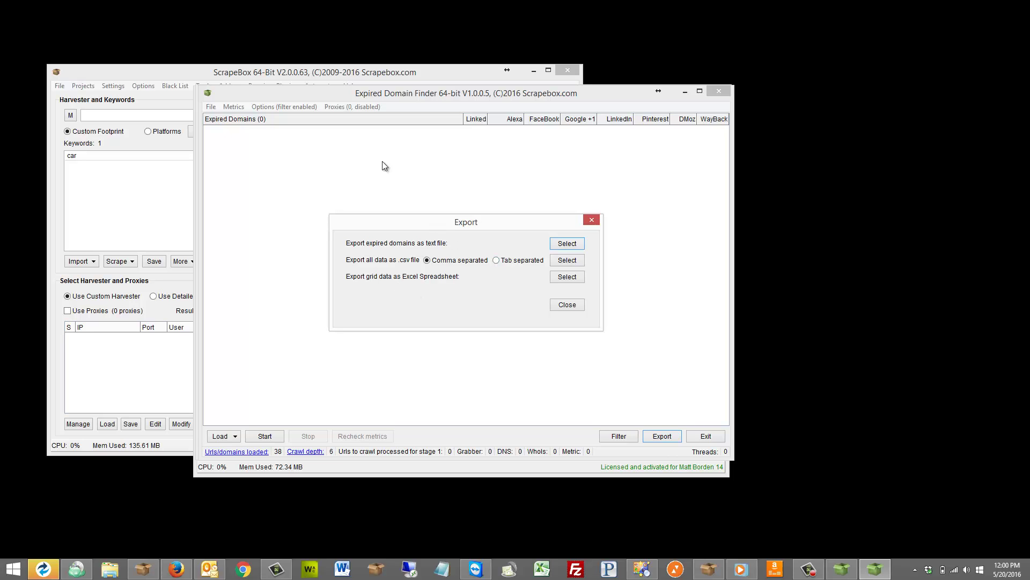
{"action": "left_click", "coordinate": [565, 305]}
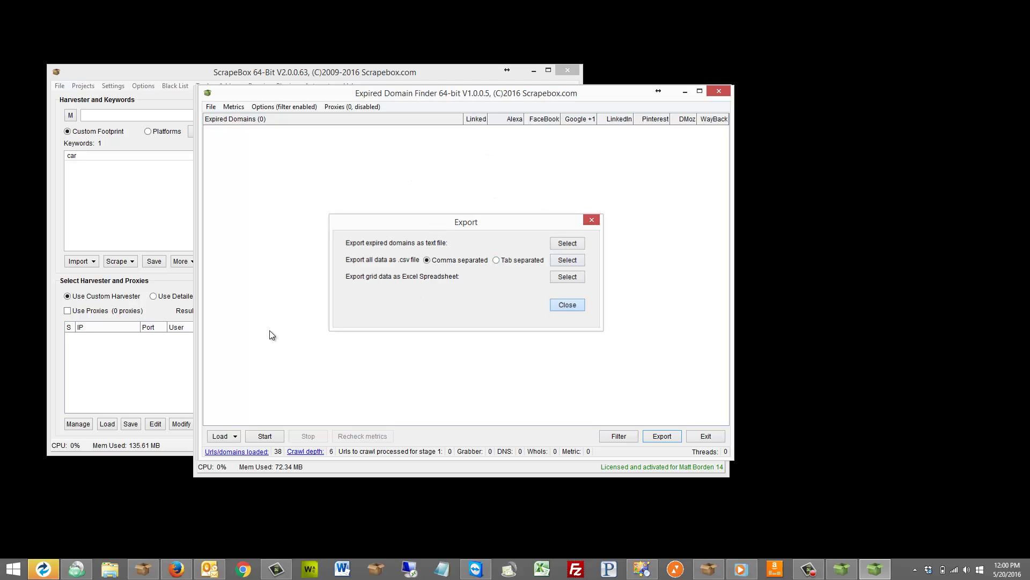
Run the expired domain check on the loaded domain list, stop it, and close the export options dialog
{"action": "left_click", "coordinate": [264, 435]}
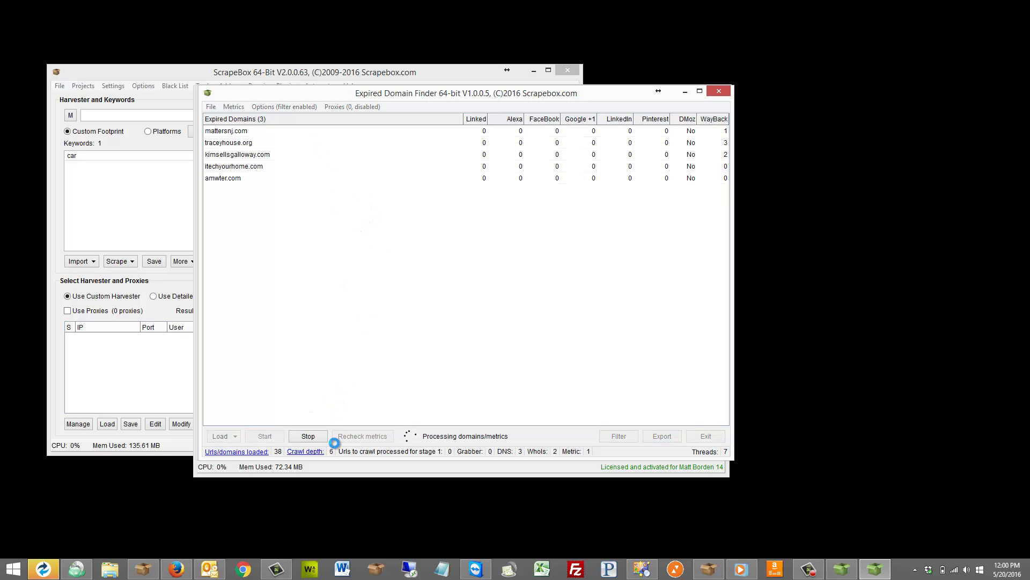
{"action": "left_click", "coordinate": [311, 436]}
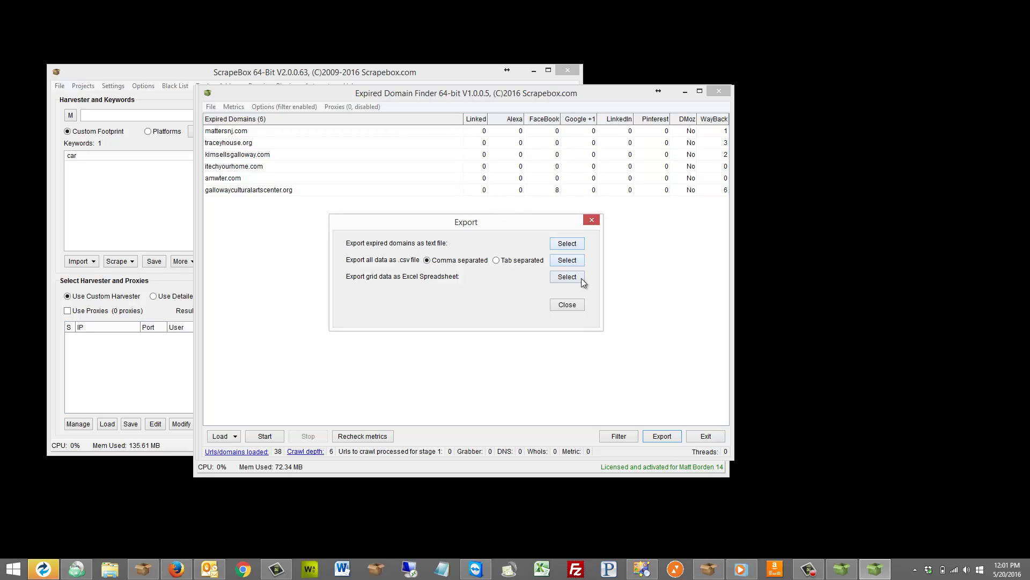
{"action": "left_click", "coordinate": [574, 307]}
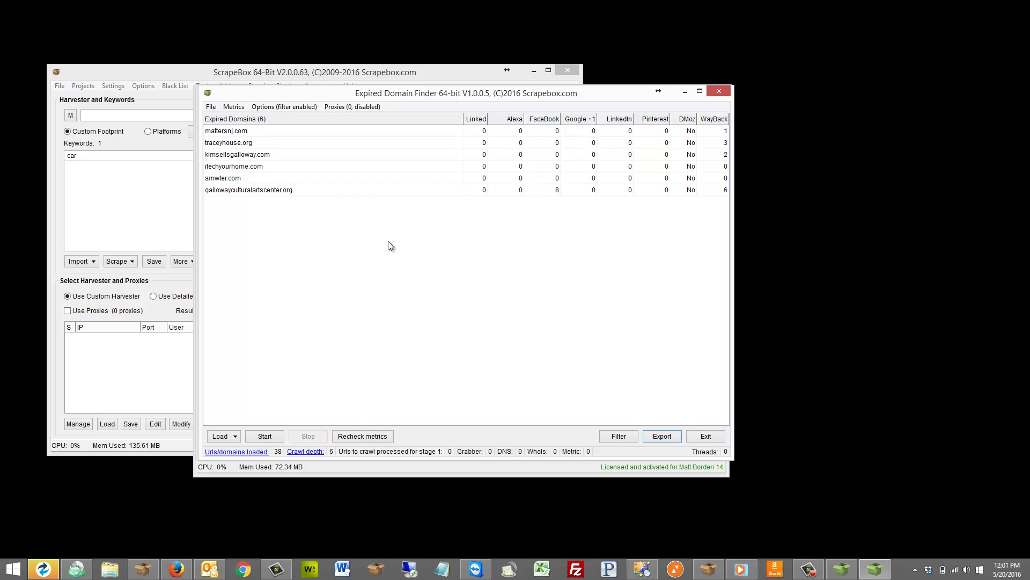
Replace the loaded domain list with the URL of Wikipedia's largest California cities page, copied from Firefox, and update the list
{"action": "left_click", "coordinate": [175, 570]}
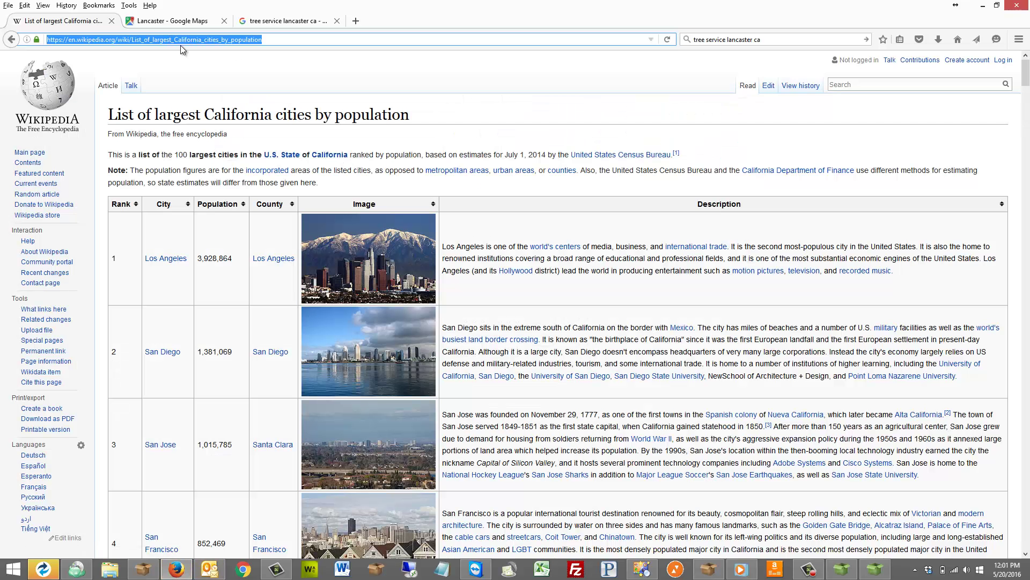
{"action": "right_click", "coordinate": [170, 39]}
{"action": "left_click", "coordinate": [188, 69]}
{"action": "left_click", "coordinate": [875, 569]}
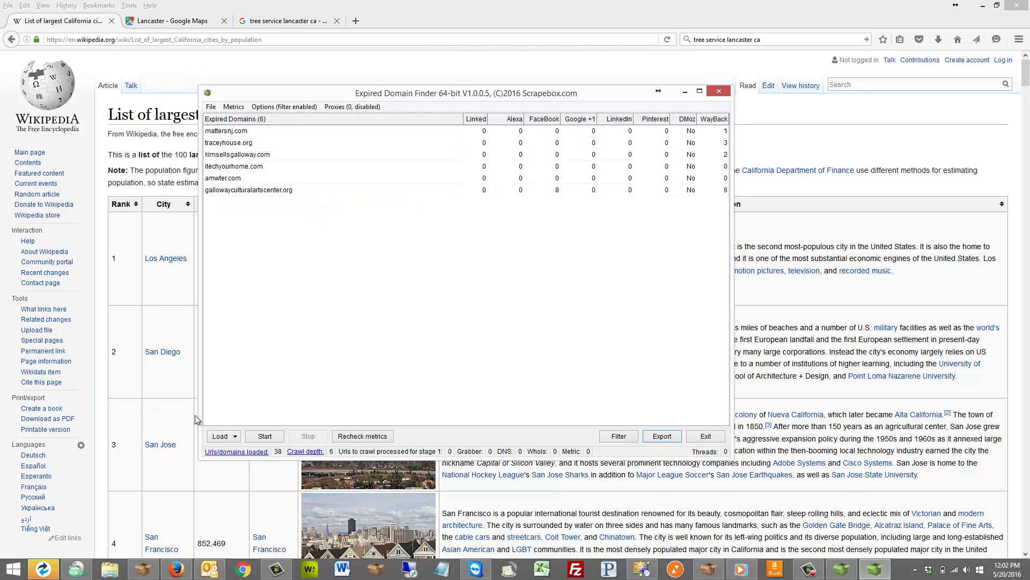
{"action": "left_click", "coordinate": [245, 452]}
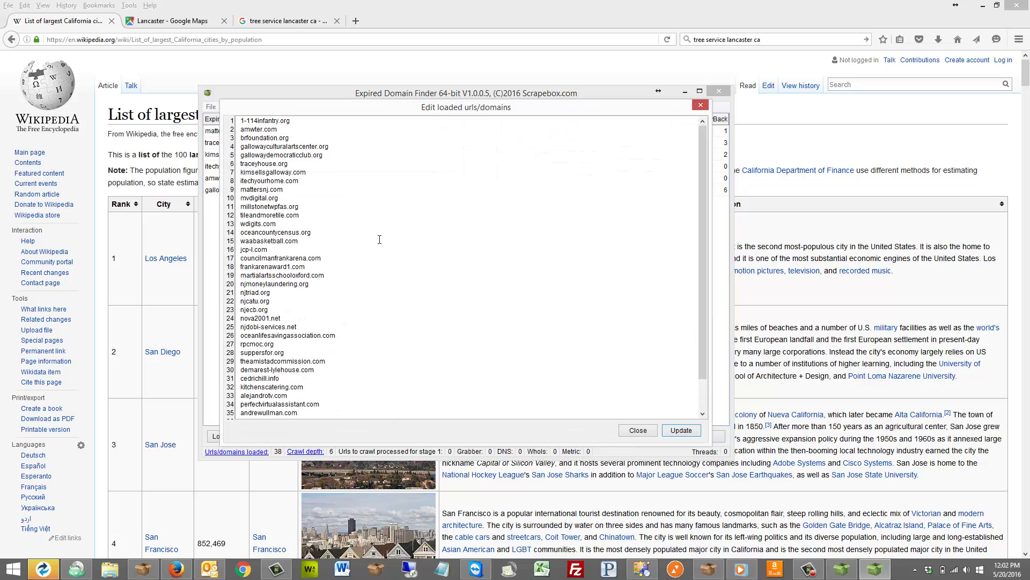
{"action": "key", "text": "ctrl+a"}
{"action": "key", "text": "ctrl+v"}
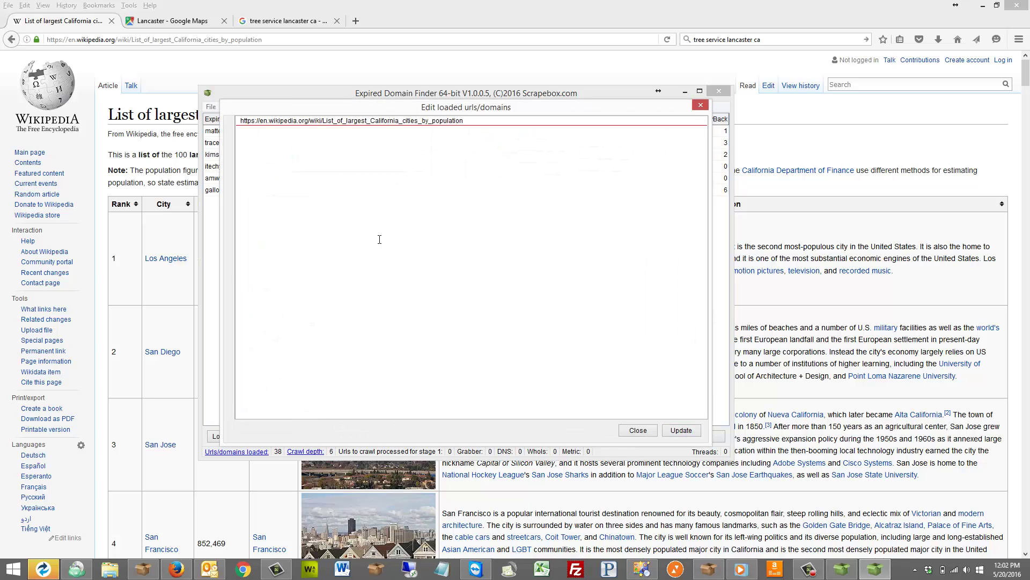
{"action": "left_click", "coordinate": [681, 430]}
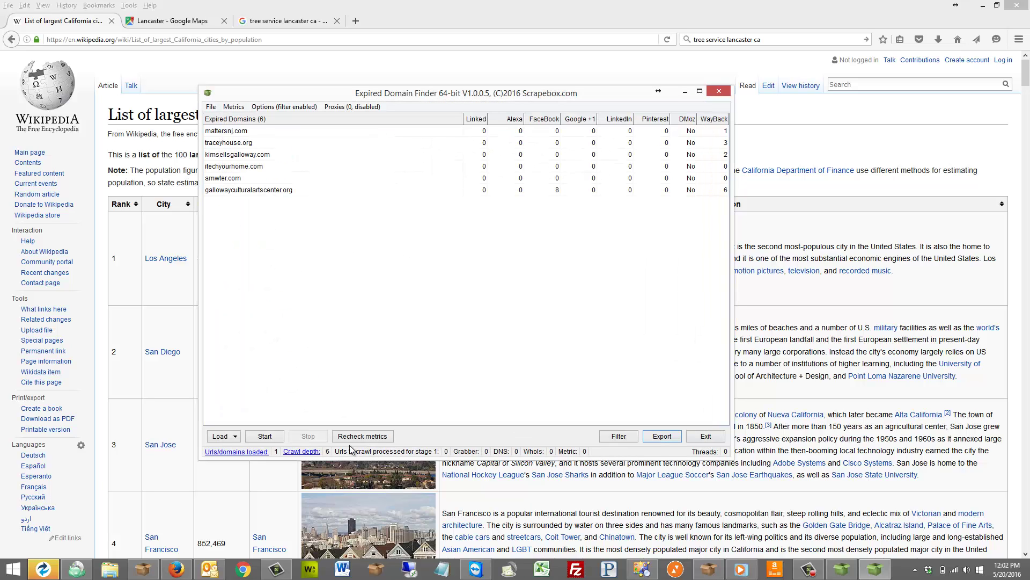
Set the deep crawl levels to 1 in the crawler settings and close them
{"action": "left_click", "coordinate": [304, 452]}
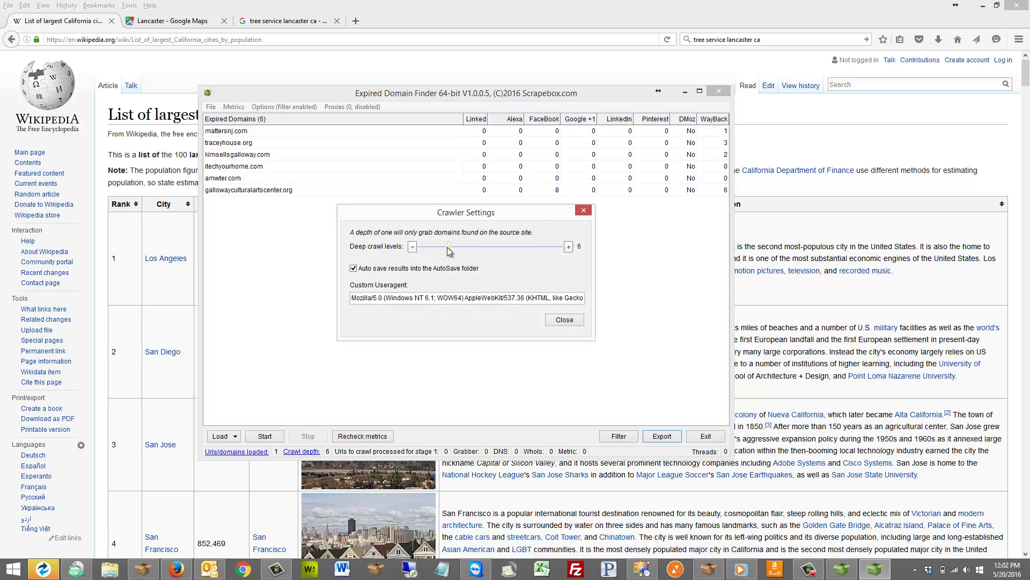
{"action": "left_click_drag", "start_coordinate": [449, 248], "coordinate": [417, 250]}
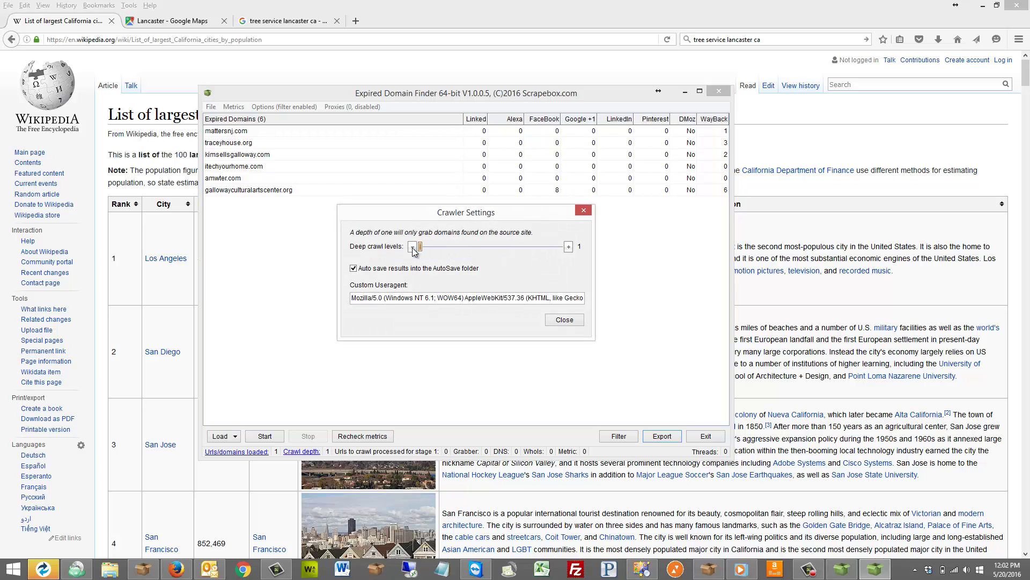
{"action": "left_click", "coordinate": [564, 320]}
Examine the links on the California cities Wikipedia page in Firefox and the domain and path of its URL
{"action": "left_click", "coordinate": [686, 92]}
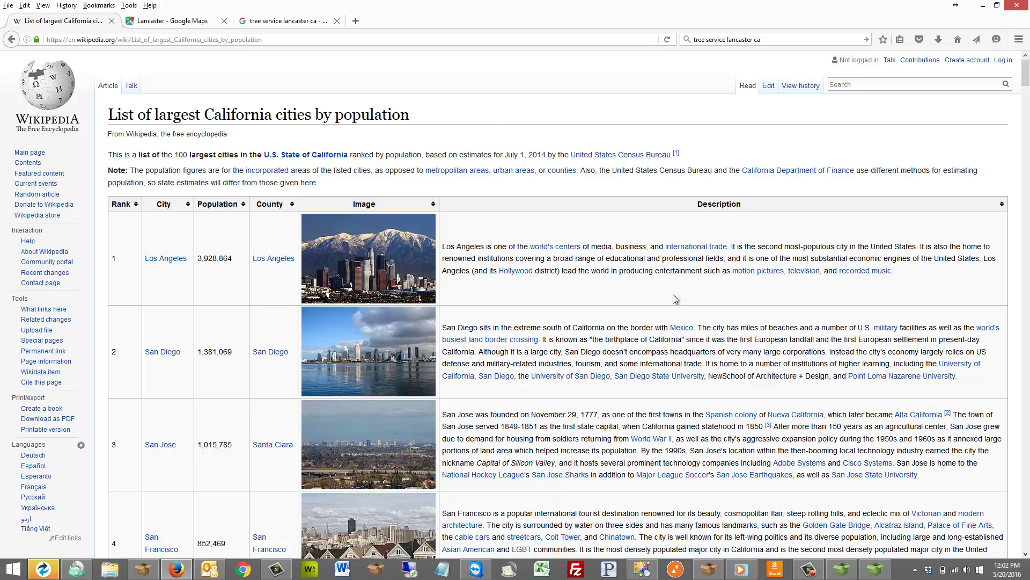
{"action": "scroll", "coordinate": [182, 170], "scroll_direction": "down", "scroll_amount": 3}
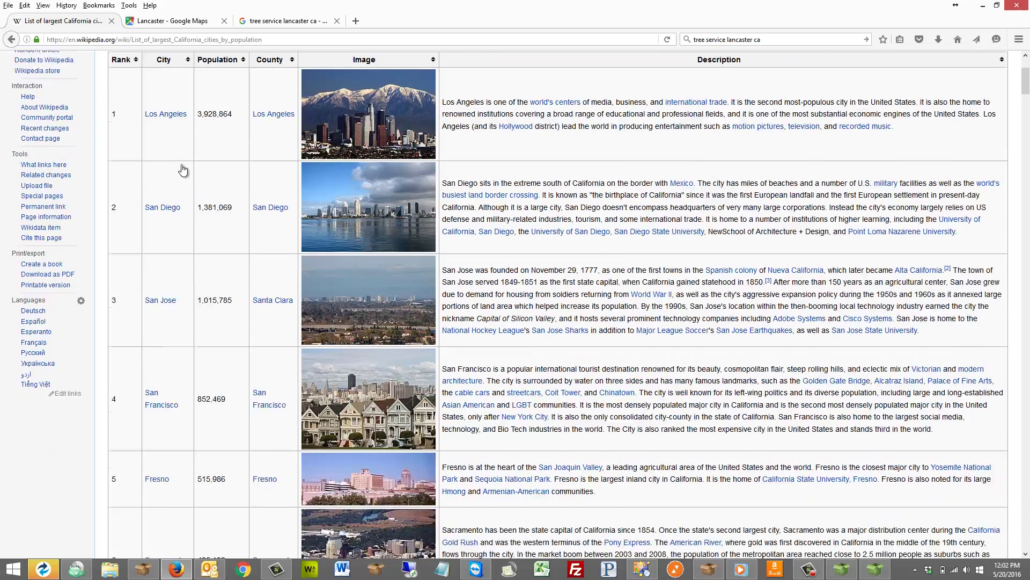
{"action": "scroll", "coordinate": [182, 169], "scroll_direction": "down", "scroll_amount": 20}
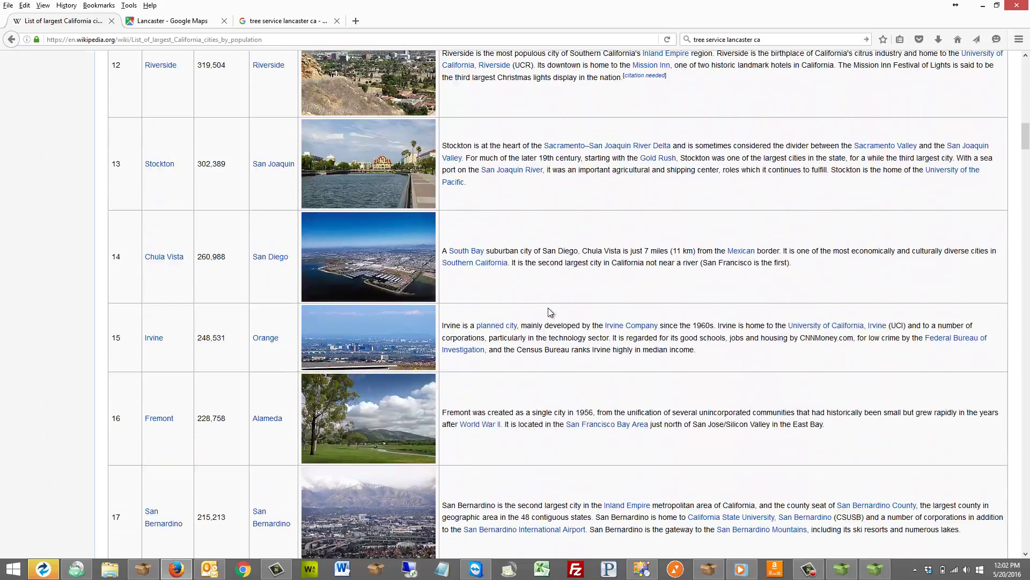
{"action": "scroll", "coordinate": [548, 309], "scroll_direction": "down", "scroll_amount": 20}
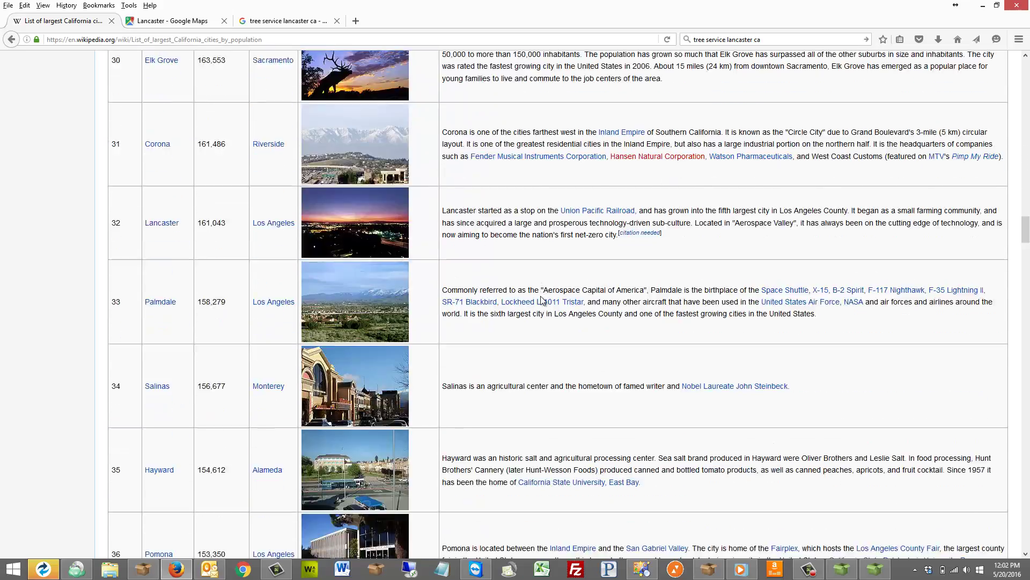
{"action": "scroll", "coordinate": [541, 298], "scroll_direction": "down", "scroll_amount": 20}
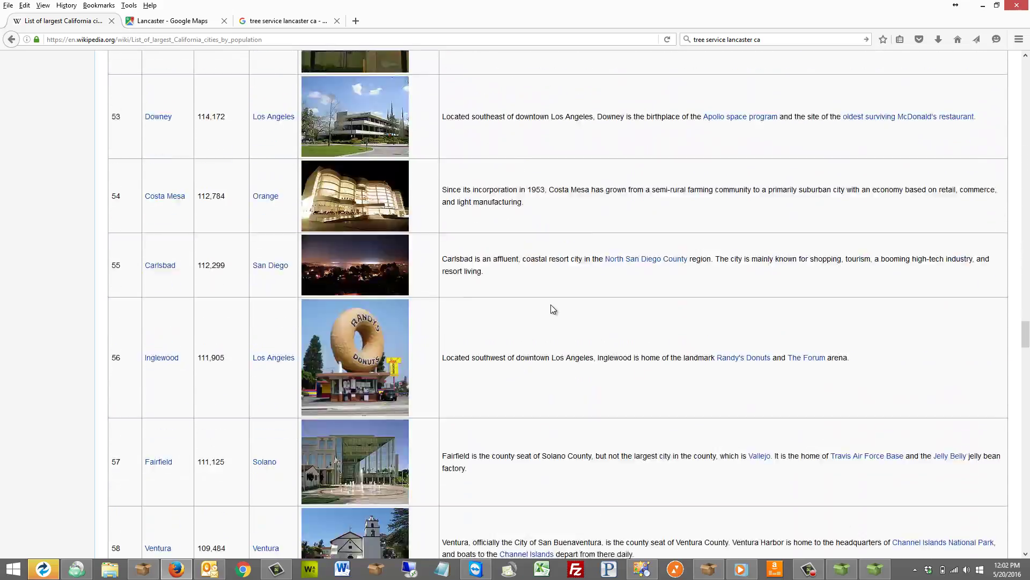
{"action": "scroll", "coordinate": [553, 309], "scroll_direction": "down", "scroll_amount": 20}
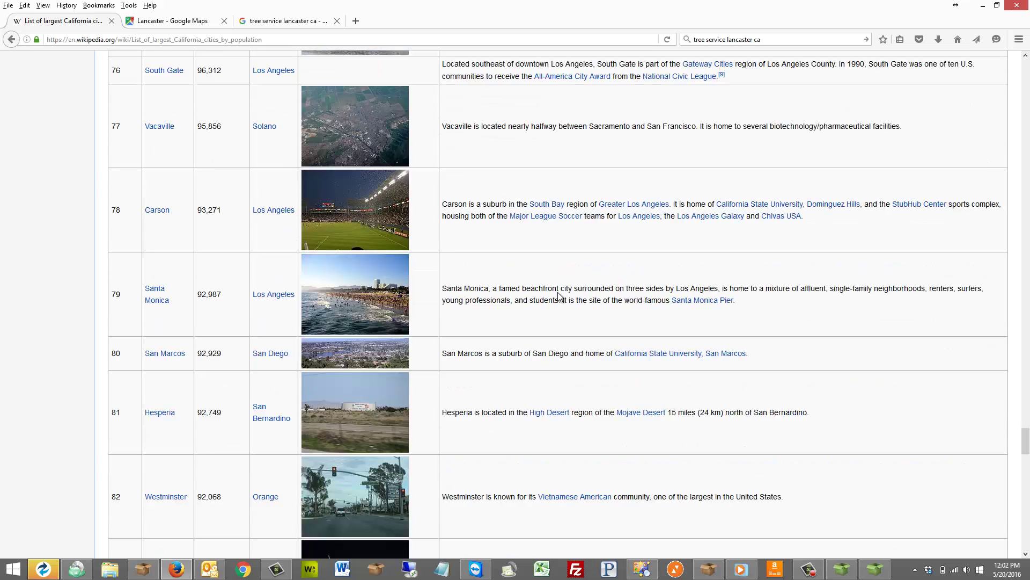
{"action": "scroll", "coordinate": [558, 296], "scroll_direction": "down", "scroll_amount": 3}
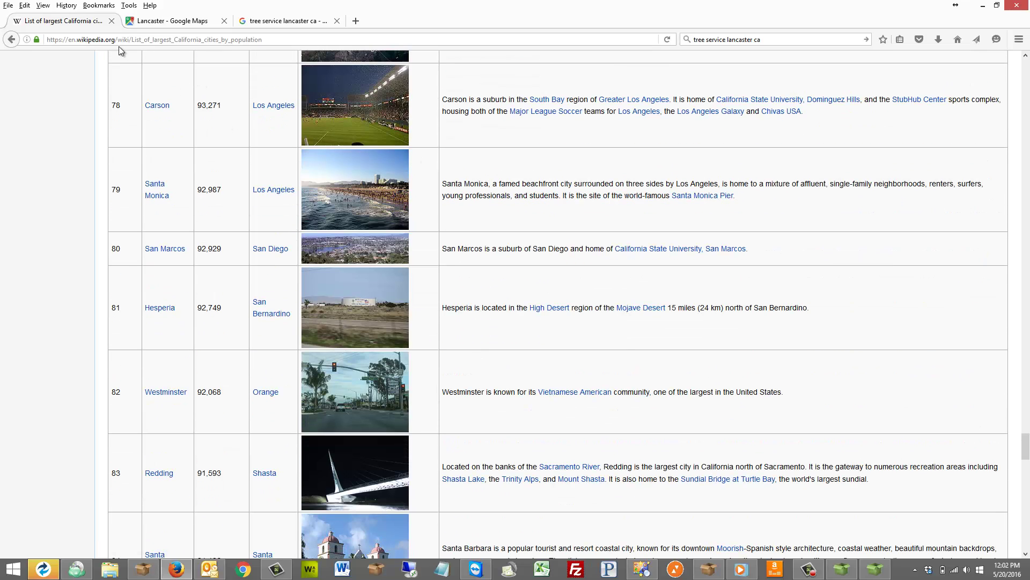
{"action": "left_click_drag", "start_coordinate": [114, 39], "coordinate": [47, 40]}
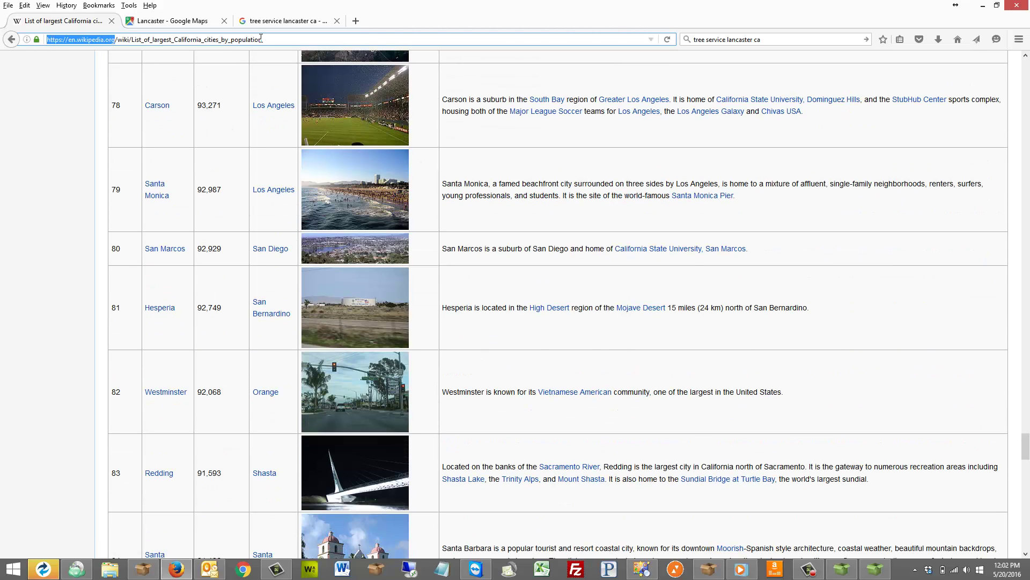
{"action": "left_click_drag", "start_coordinate": [261, 38], "coordinate": [96, 71]}
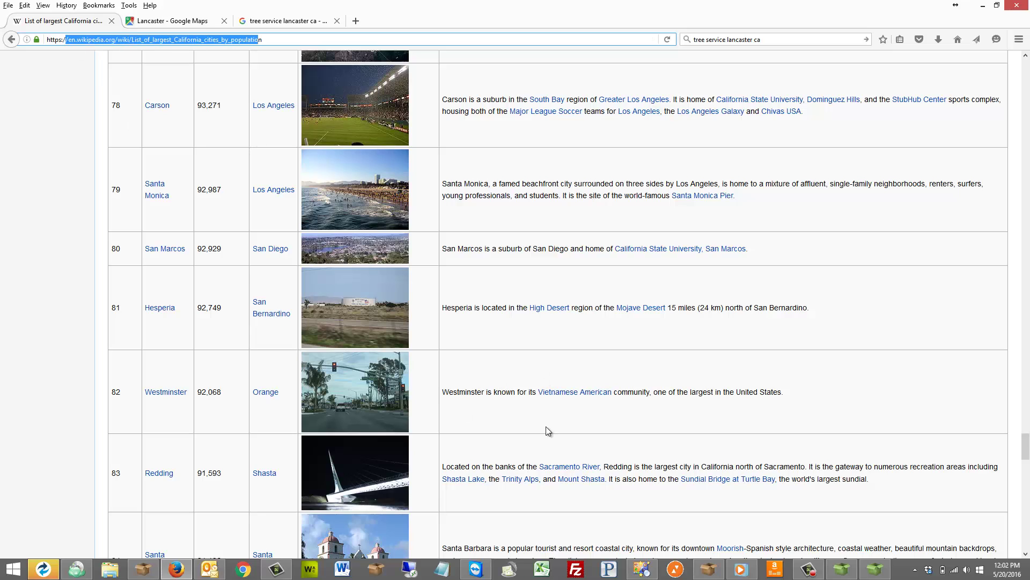
View the crawl depth setting in Expired Domain Finder, then return to Firefox to examine the California cities page and its URL
{"action": "left_click", "coordinate": [871, 568]}
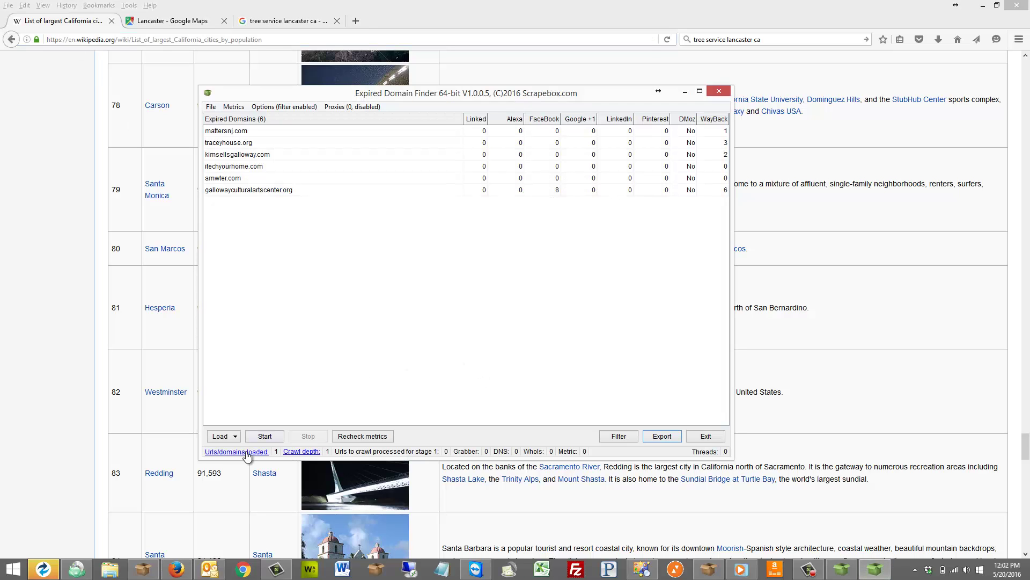
{"action": "left_click", "coordinate": [302, 451]}
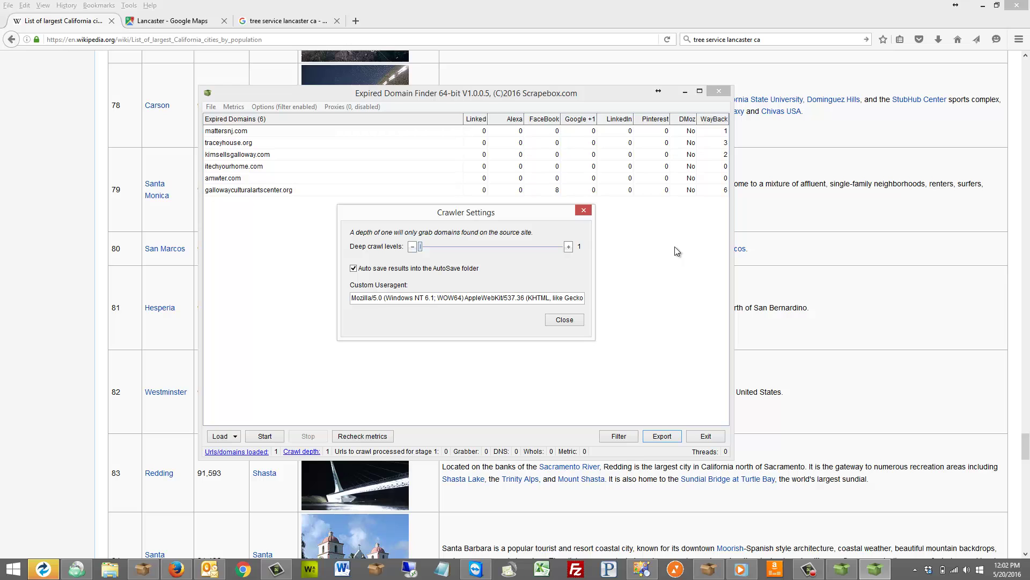
{"action": "left_click", "coordinate": [787, 203]}
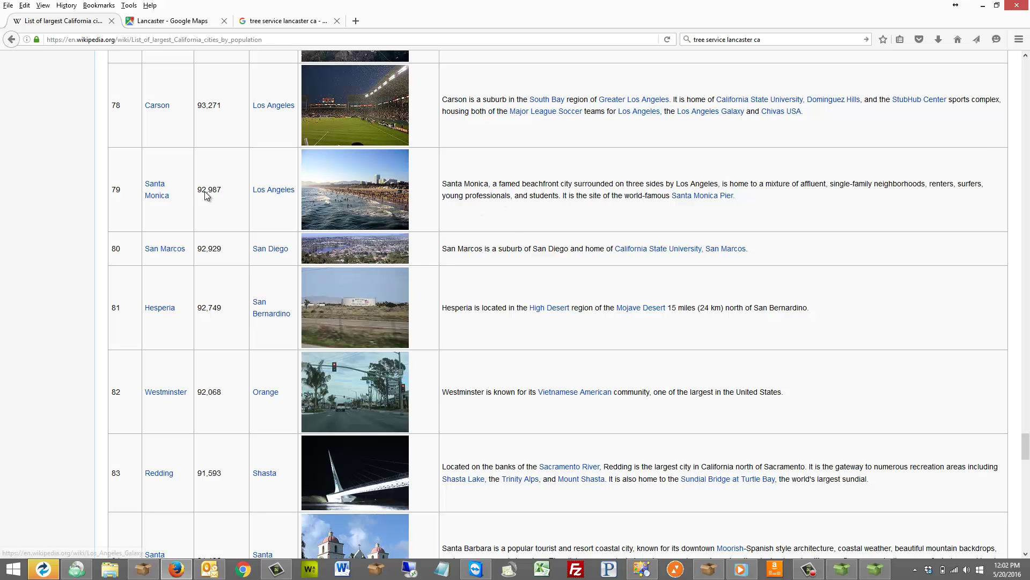
{"action": "scroll", "coordinate": [114, 182], "scroll_direction": "up", "scroll_amount": 3}
{"action": "scroll", "coordinate": [113, 181], "scroll_direction": "up", "scroll_amount": 20}
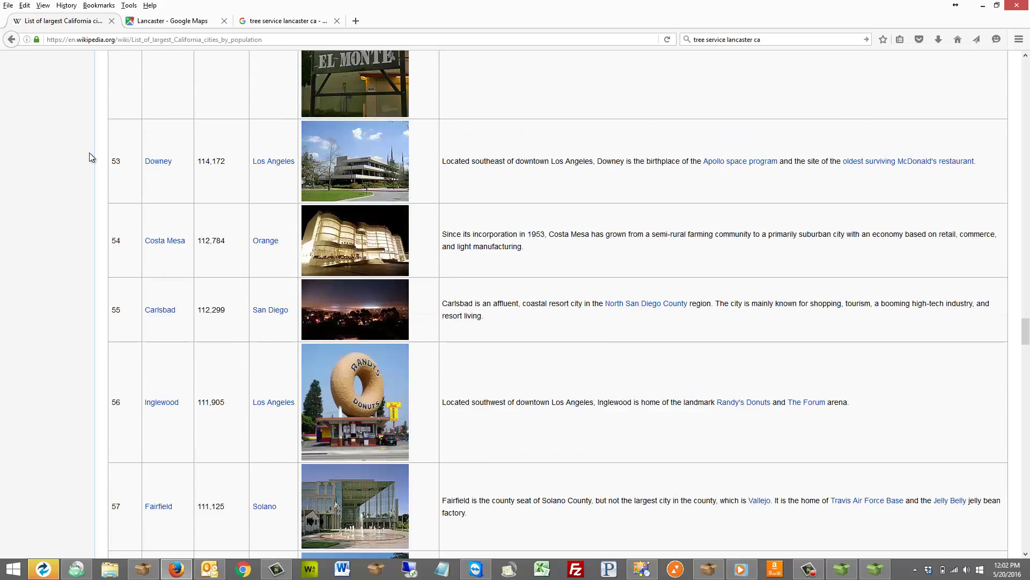
{"action": "scroll", "coordinate": [187, 71], "scroll_direction": "up", "scroll_amount": 3}
{"action": "left_click_drag", "start_coordinate": [262, 40], "coordinate": [170, 38]}
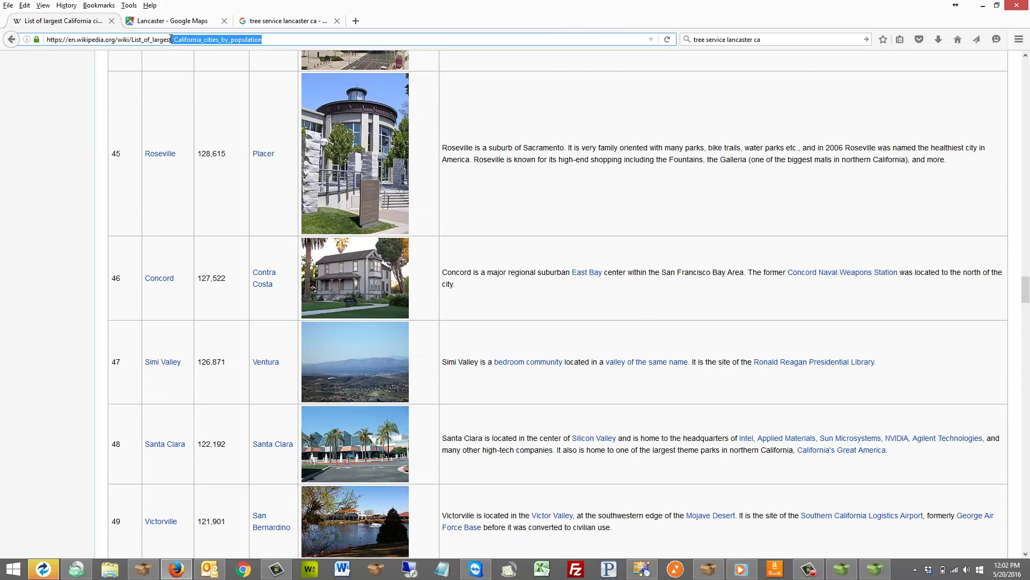
{"action": "left_click", "coordinate": [41, 208]}
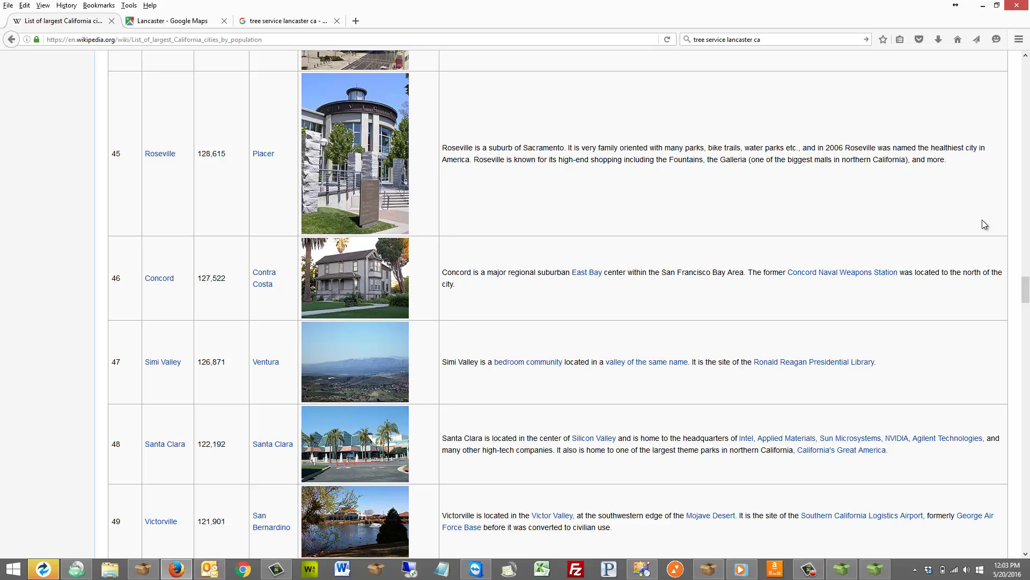
Switch to Expired Domain Finder and set the deep crawl levels to 2, closing the crawler settings
{"action": "left_click", "coordinate": [883, 572]}
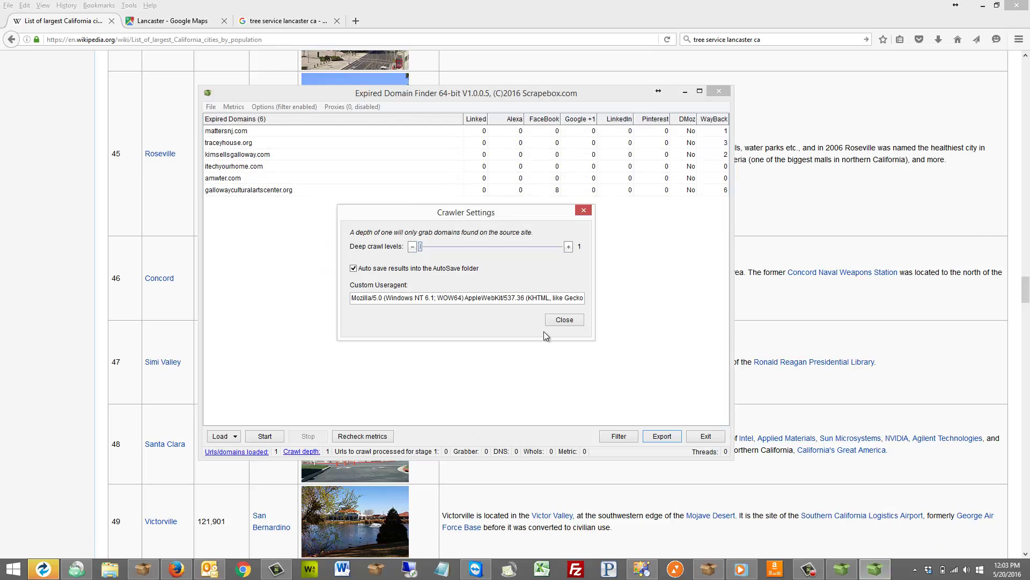
{"action": "left_click", "coordinate": [564, 320]}
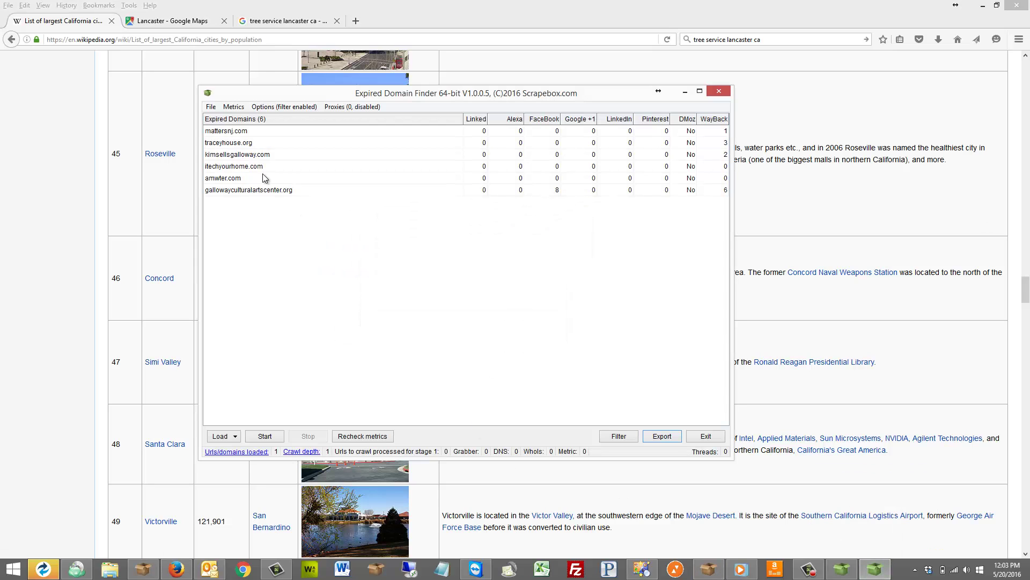
{"action": "left_click", "coordinate": [301, 451]}
{"action": "left_click", "coordinate": [569, 247]}
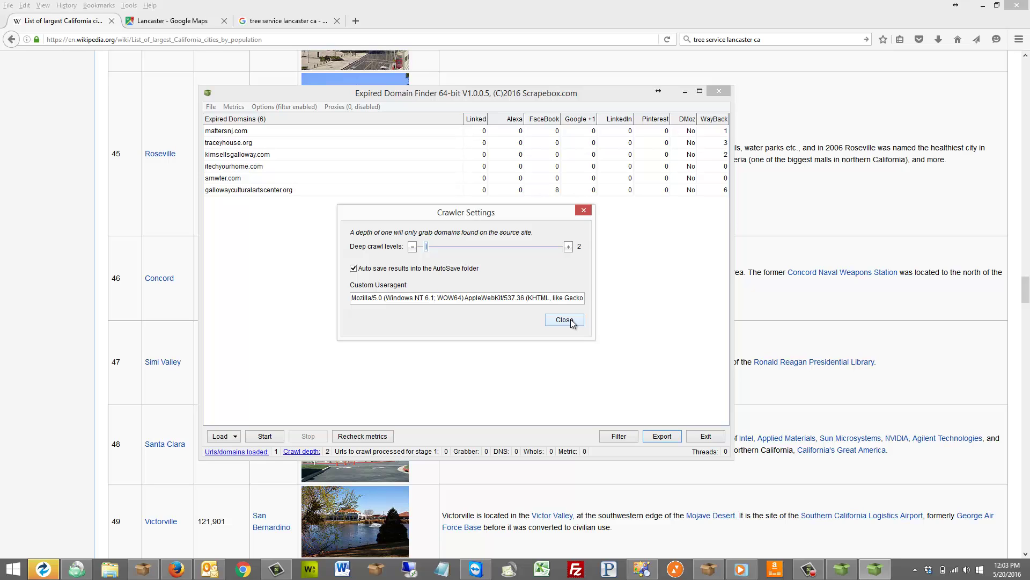
{"action": "left_click", "coordinate": [571, 320]}
In Firefox, follow the California cities page's link to Los Angeles County, and from there to the most populous county list
{"action": "left_click", "coordinate": [802, 241]}
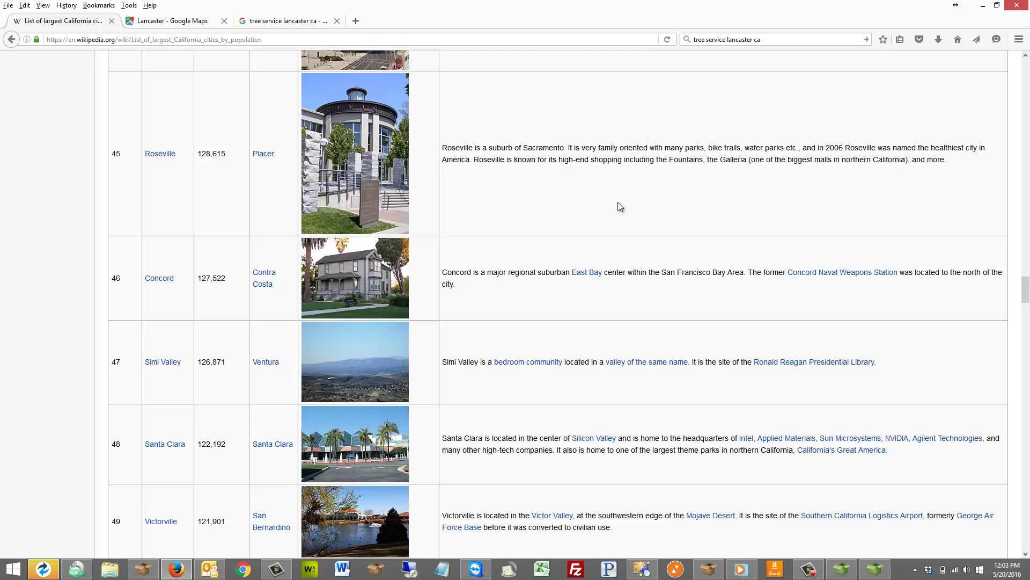
{"action": "scroll", "coordinate": [579, 206], "scroll_direction": "up", "scroll_amount": 20}
{"action": "scroll", "coordinate": [549, 195], "scroll_direction": "up", "scroll_amount": 20}
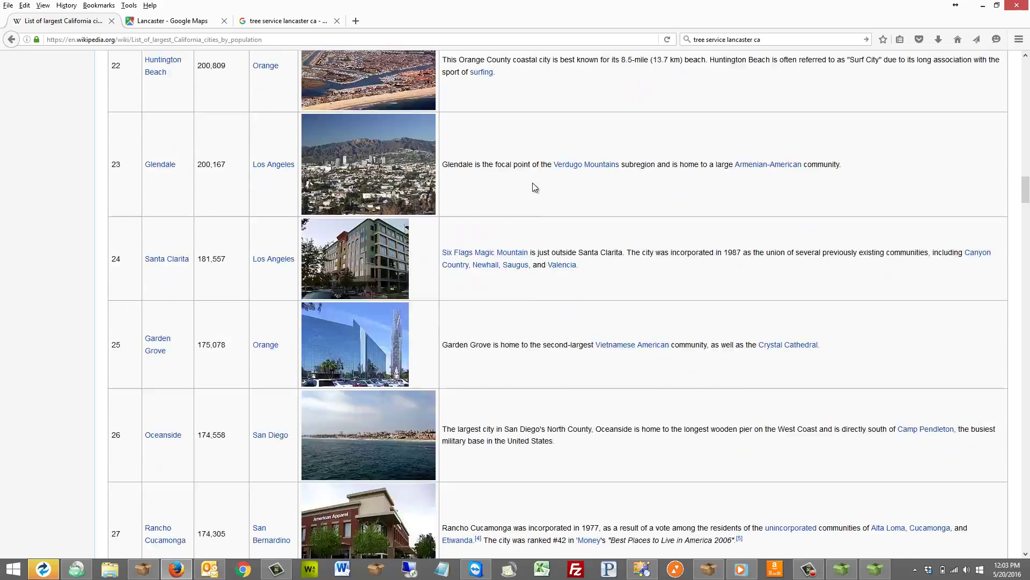
{"action": "scroll", "coordinate": [523, 179], "scroll_direction": "up", "scroll_amount": 10}
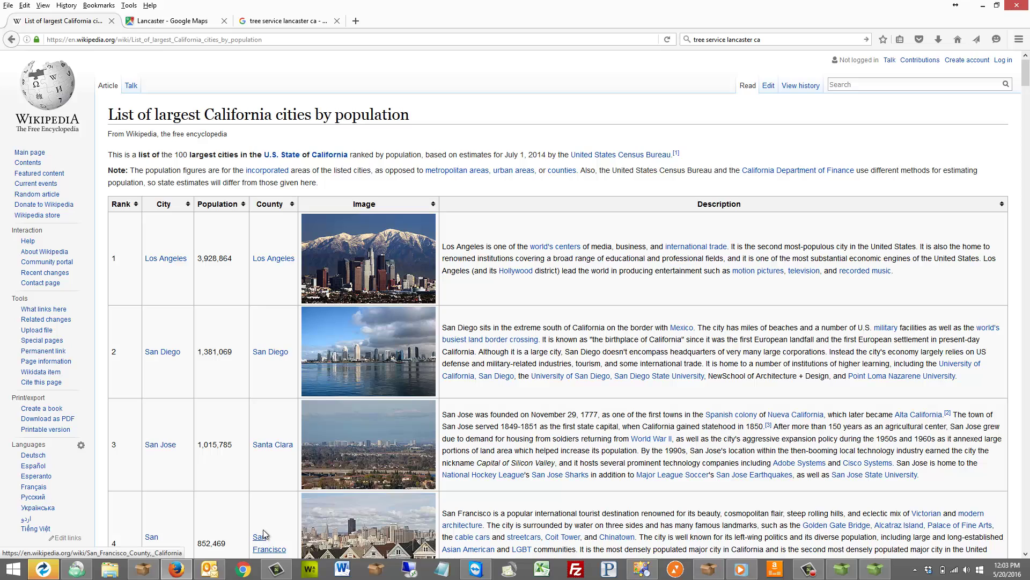
{"action": "left_click", "coordinate": [273, 259]}
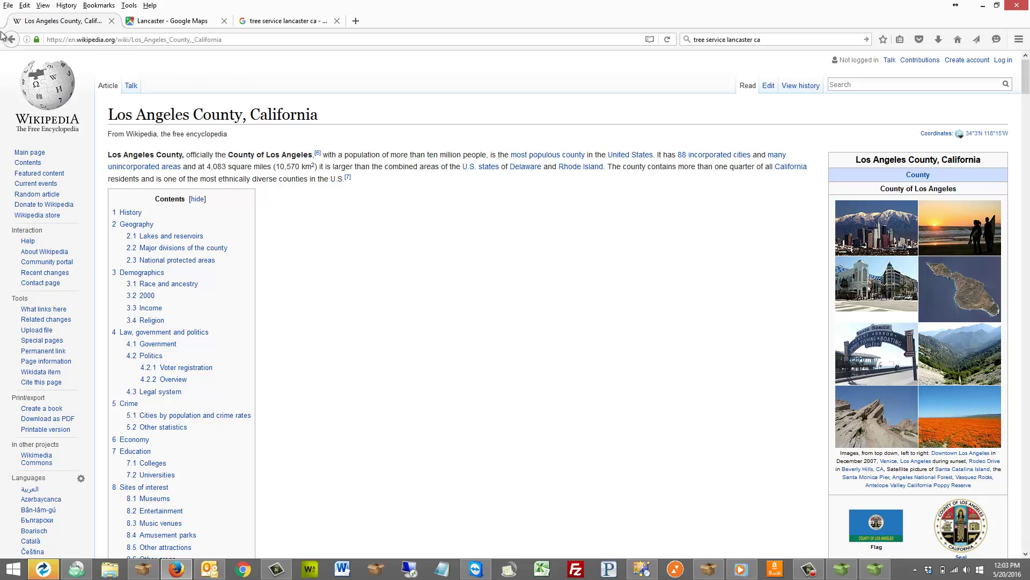
{"action": "left_click", "coordinate": [559, 155]}
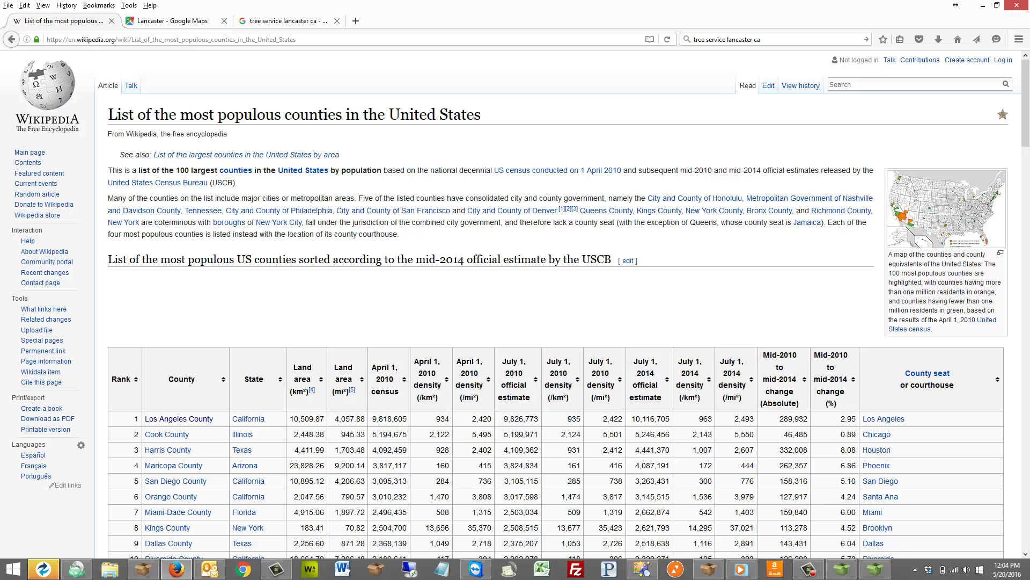
Switch to Expired Domain Finder, set the deep crawl levels to 25, and return to Firefox
{"action": "left_click", "coordinate": [879, 575]}
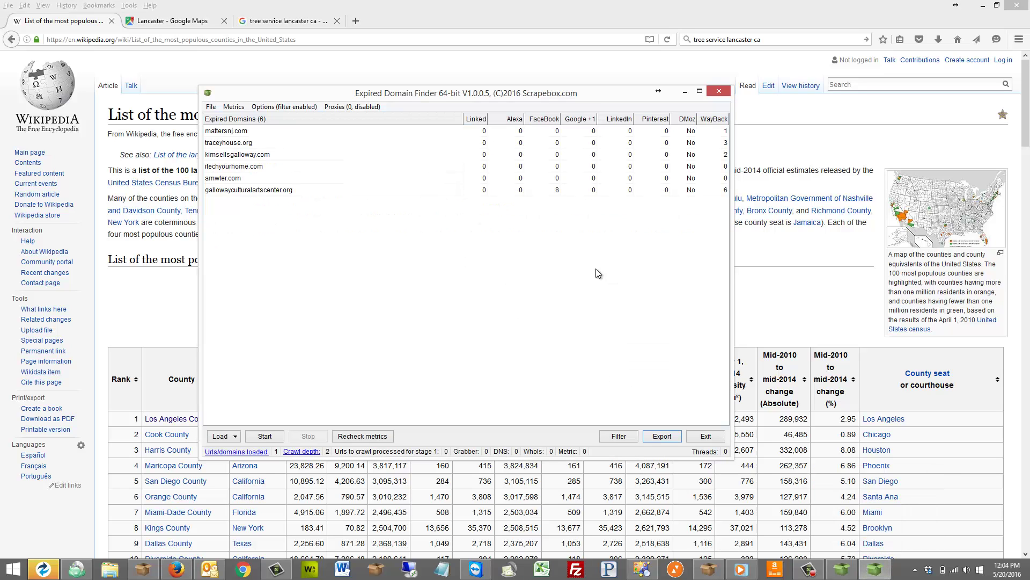
{"action": "left_click", "coordinate": [295, 455]}
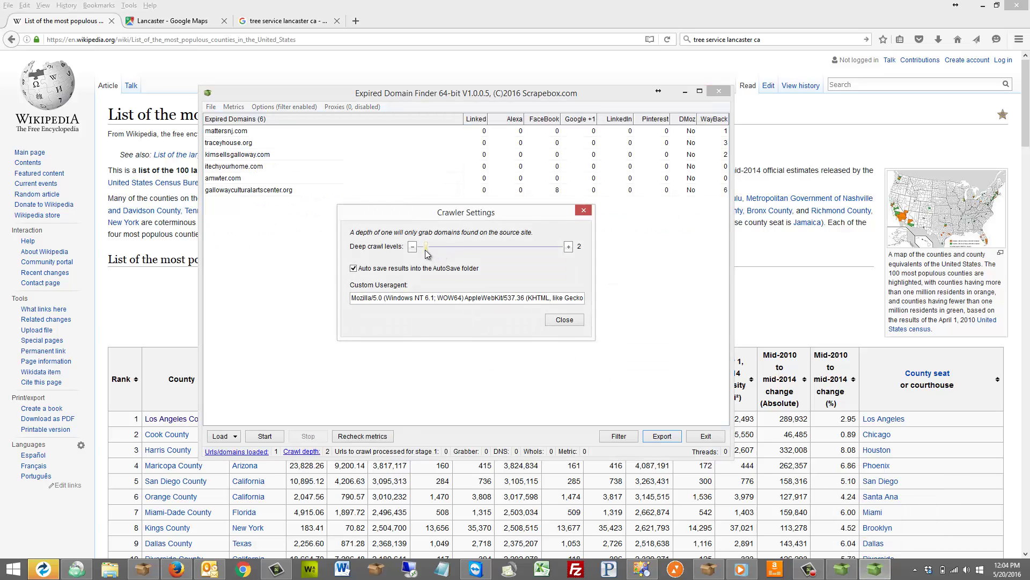
{"action": "left_click_drag", "start_coordinate": [425, 248], "coordinate": [579, 249]}
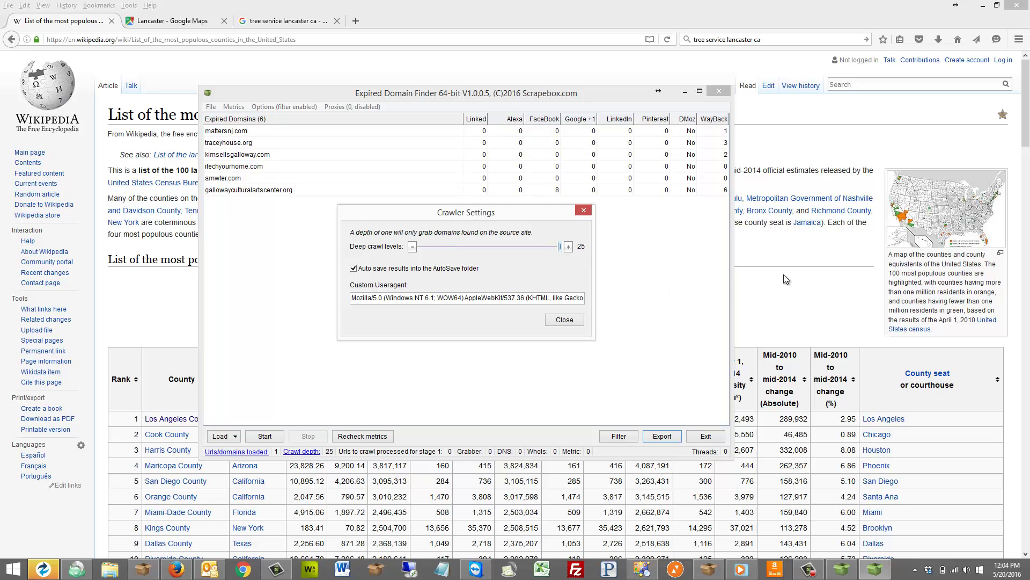
{"action": "left_click", "coordinate": [783, 275]}
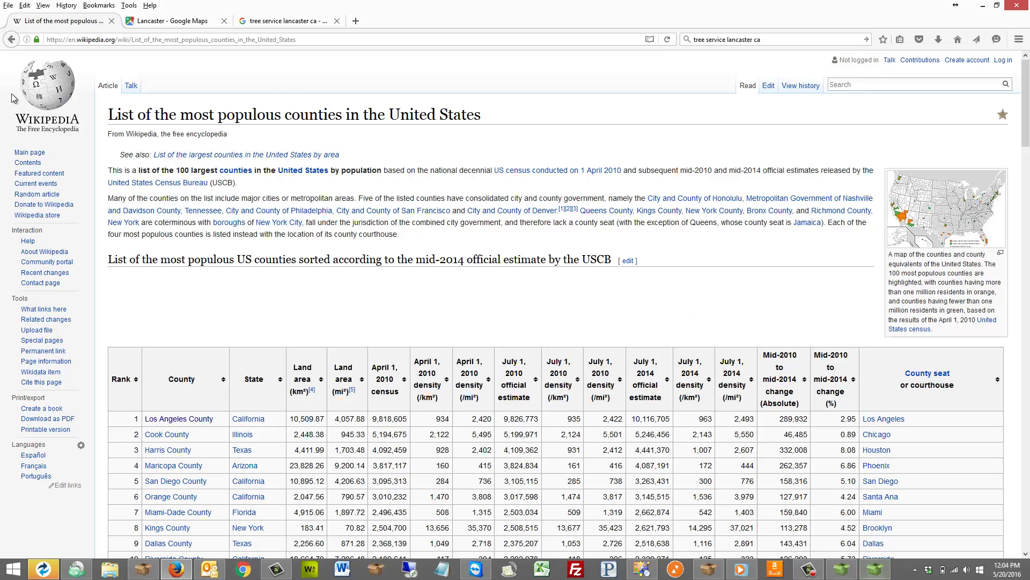
Go back from the most populous counties page to the Google results for "population of cities in california"
{"action": "left_click", "coordinate": [12, 39]}
{"action": "left_click", "coordinate": [12, 39]}
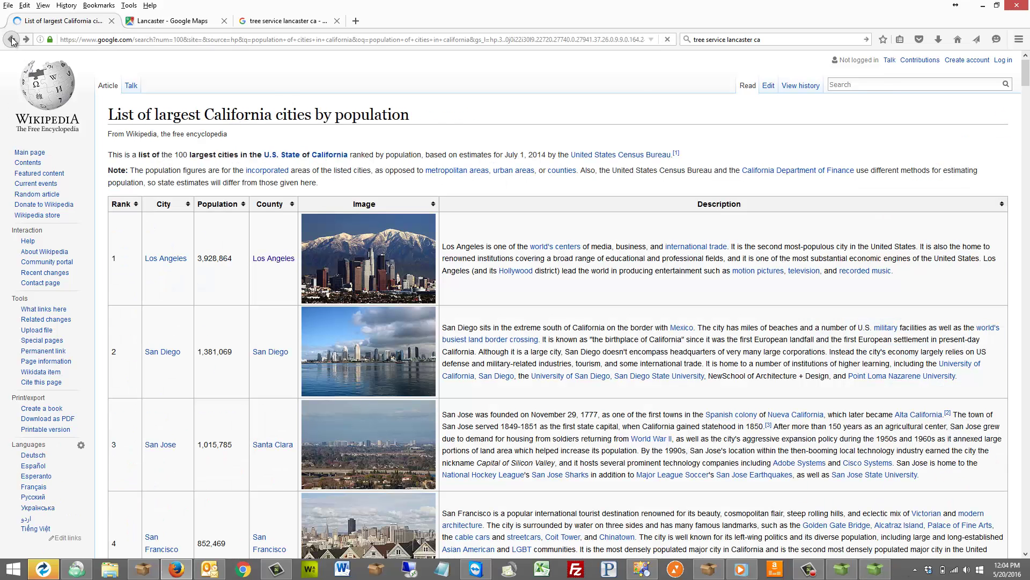
{"action": "left_click", "coordinate": [12, 40]}
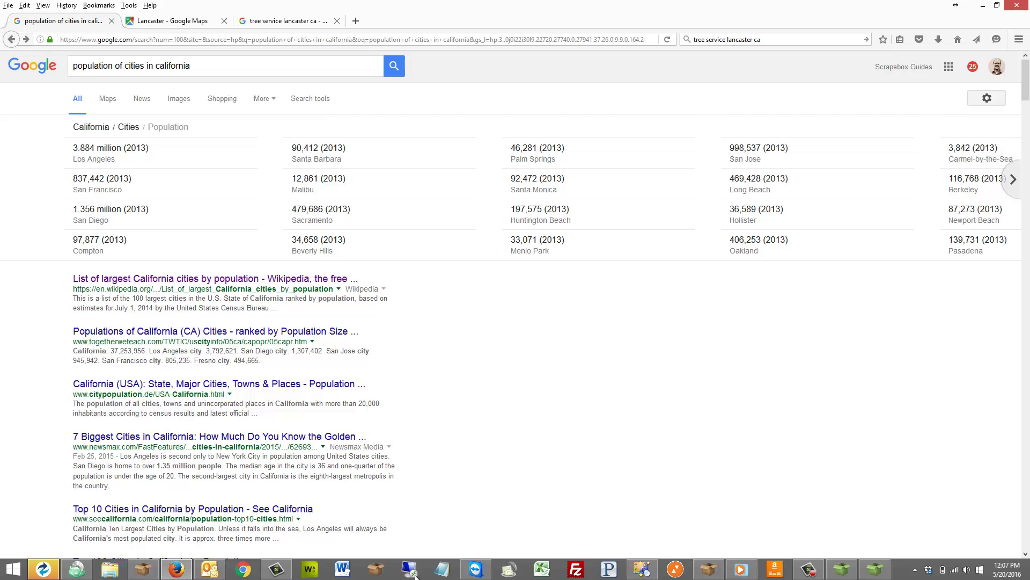
Open the Wikipedia list of largest California cities from the results and look through its ranking for Lancaster
{"action": "left_click", "coordinate": [278, 283]}
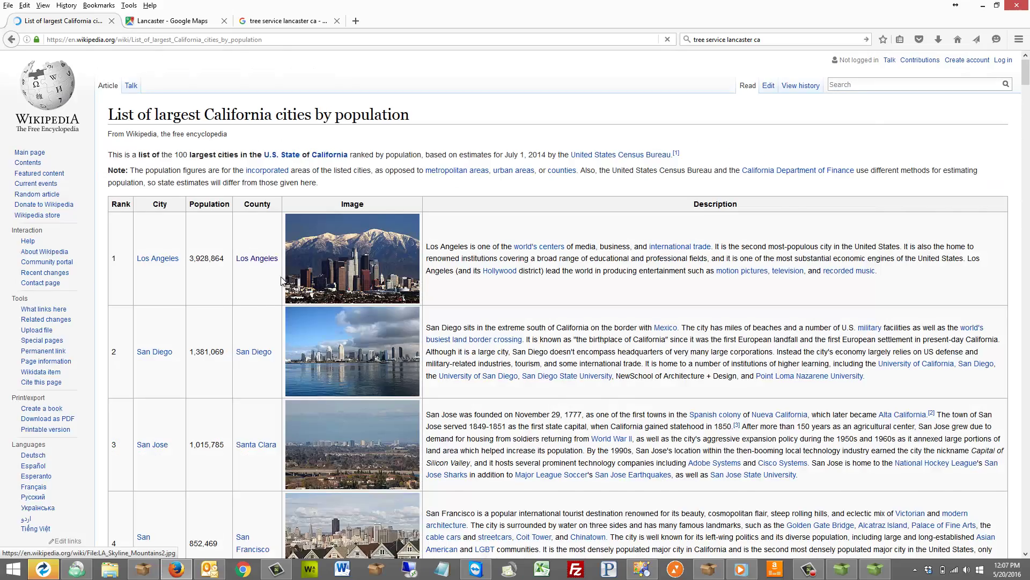
{"action": "scroll", "coordinate": [277, 279], "scroll_direction": "down", "scroll_amount": 3}
{"action": "scroll", "coordinate": [275, 277], "scroll_direction": "down", "scroll_amount": 15}
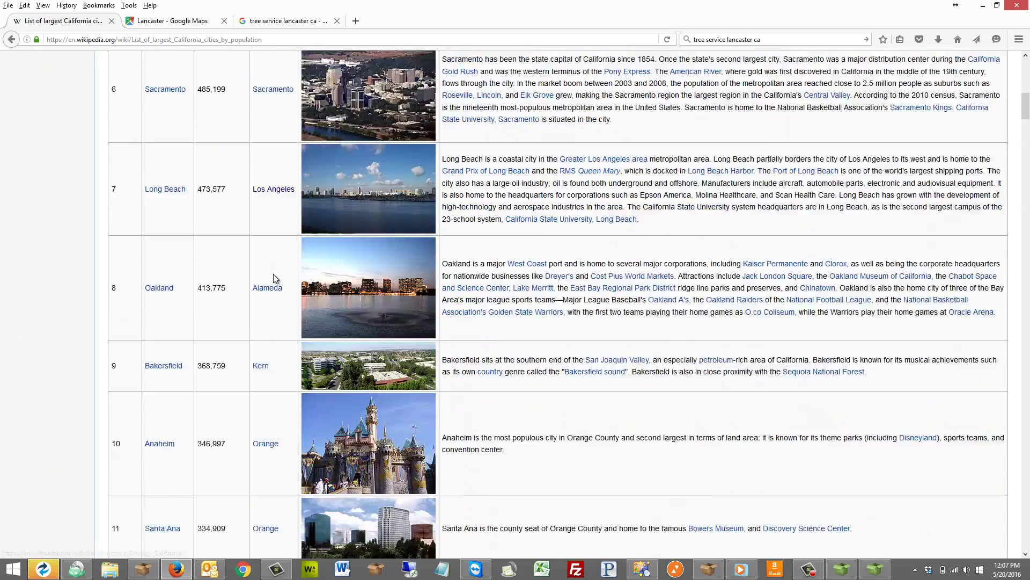
{"action": "scroll", "coordinate": [271, 278], "scroll_direction": "down", "scroll_amount": 20}
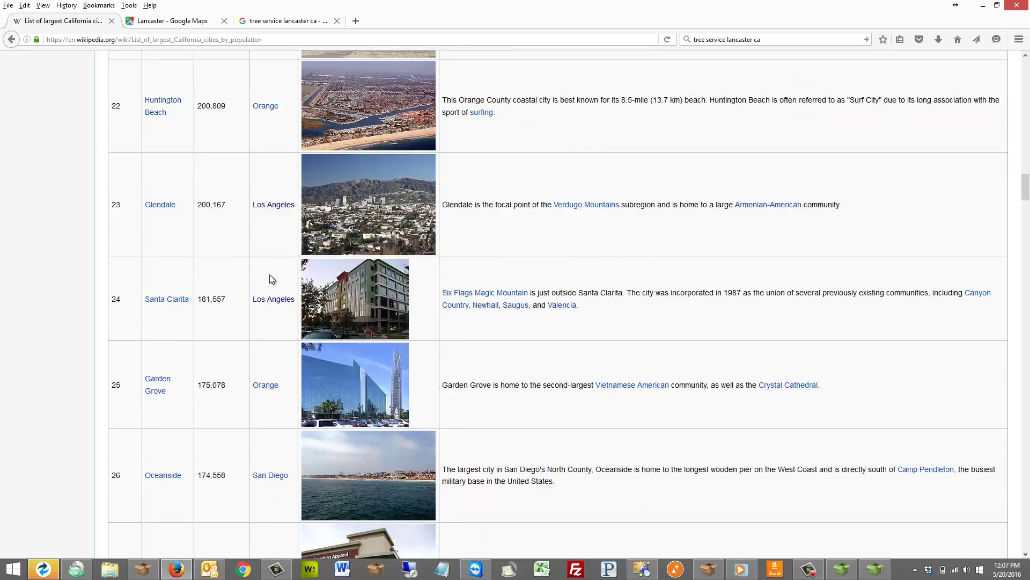
{"action": "scroll", "coordinate": [269, 275], "scroll_direction": "down", "scroll_amount": 3}
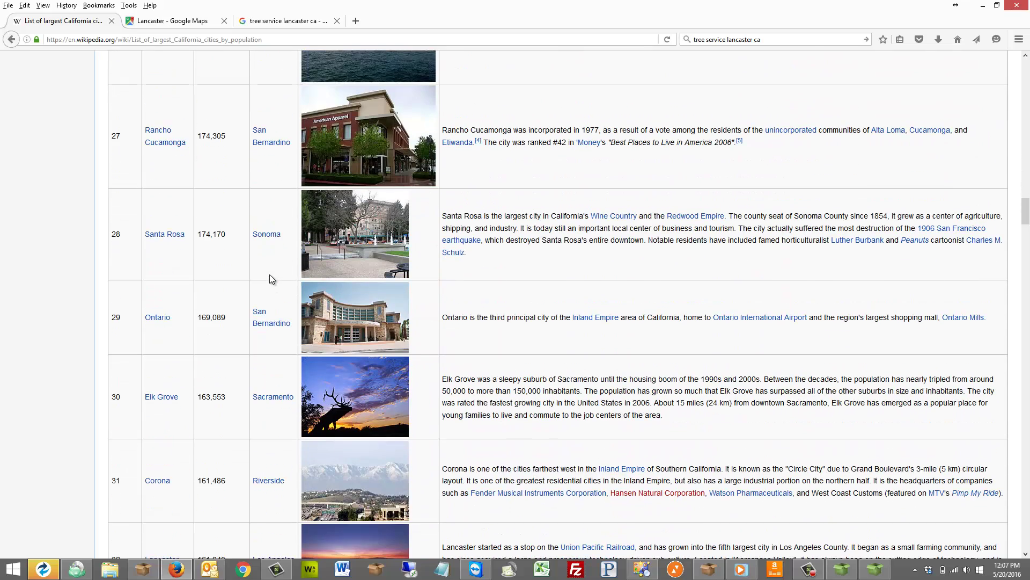
{"action": "scroll", "coordinate": [269, 275], "scroll_direction": "up", "scroll_amount": 4}
{"action": "scroll", "coordinate": [270, 274], "scroll_direction": "up", "scroll_amount": 2}
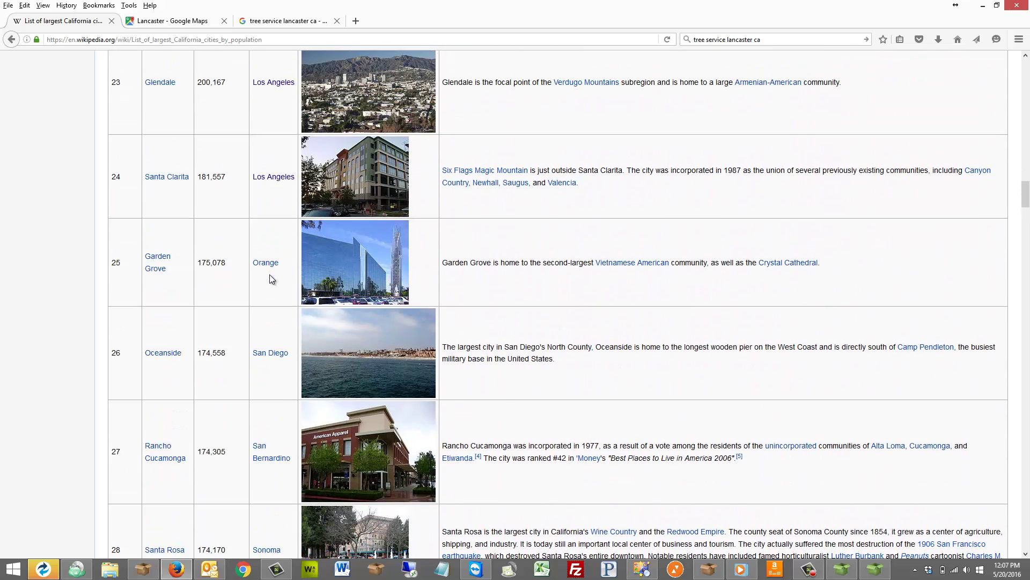
{"action": "scroll", "coordinate": [270, 278], "scroll_direction": "up", "scroll_amount": 5}
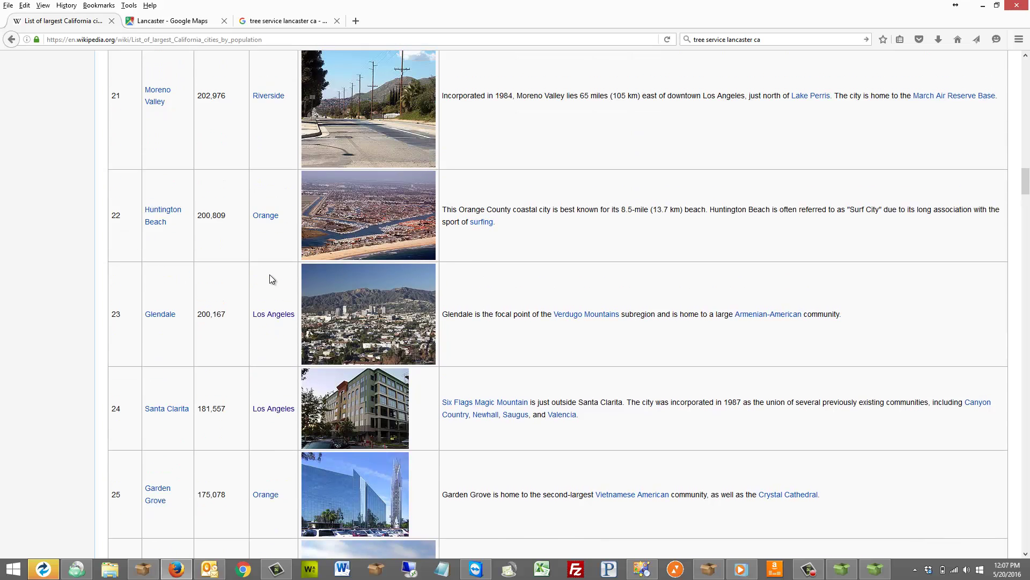
{"action": "scroll", "coordinate": [270, 276], "scroll_direction": "up", "scroll_amount": 2}
{"action": "scroll", "coordinate": [270, 276], "scroll_direction": "down", "scroll_amount": 10}
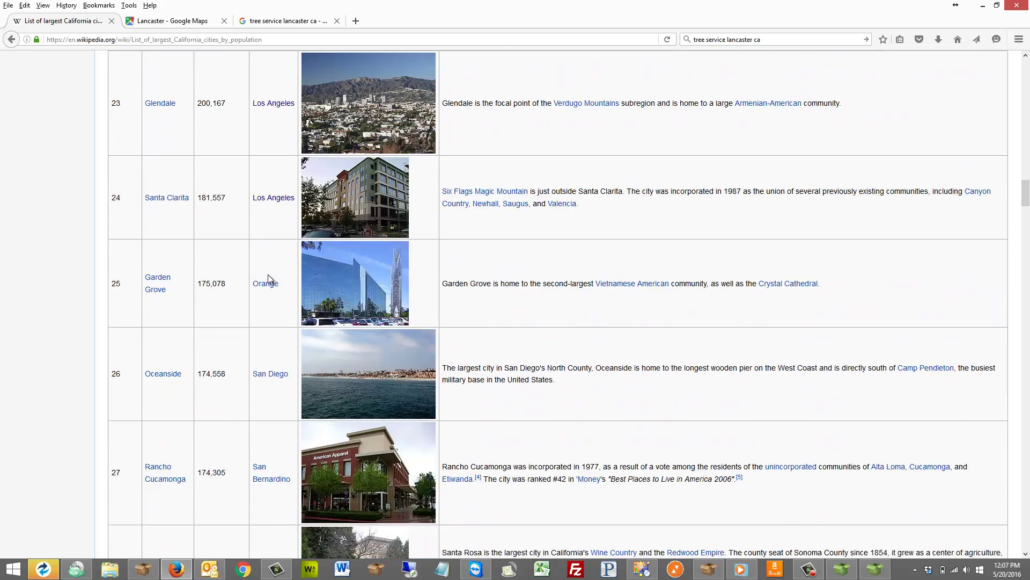
{"action": "scroll", "coordinate": [268, 279], "scroll_direction": "down", "scroll_amount": 9}
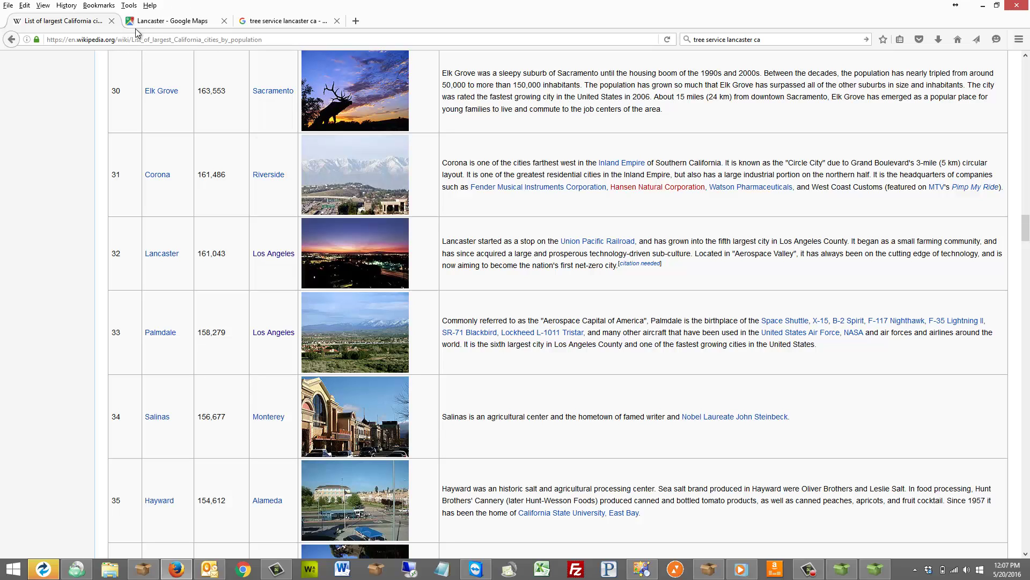
View Lancaster, California in the open Google Maps page and examine the city's outline and surrounding area up close
{"action": "key", "text": "ctrl+Tab"}
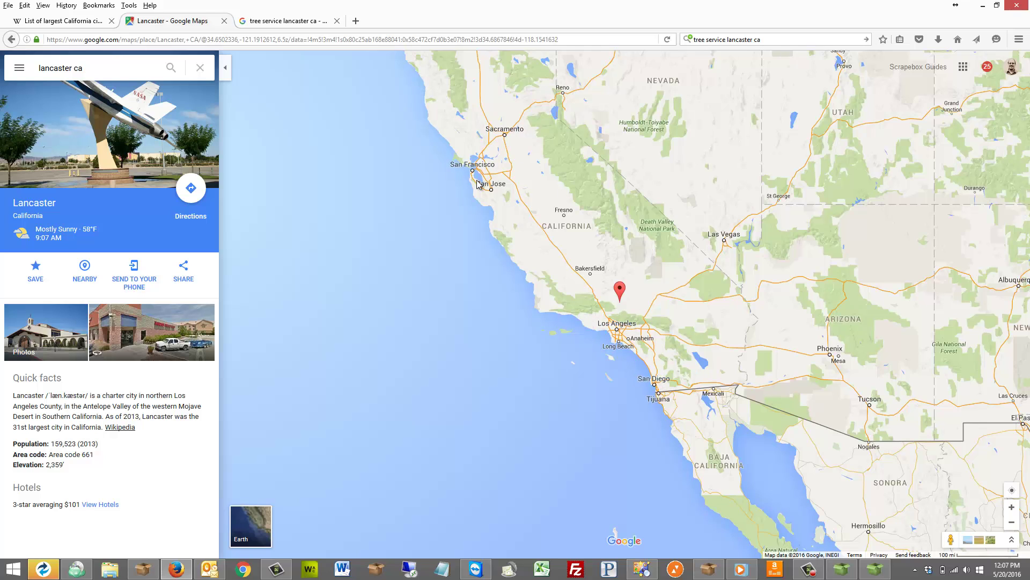
{"action": "scroll", "coordinate": [609, 333], "scroll_direction": "up", "scroll_amount": 1}
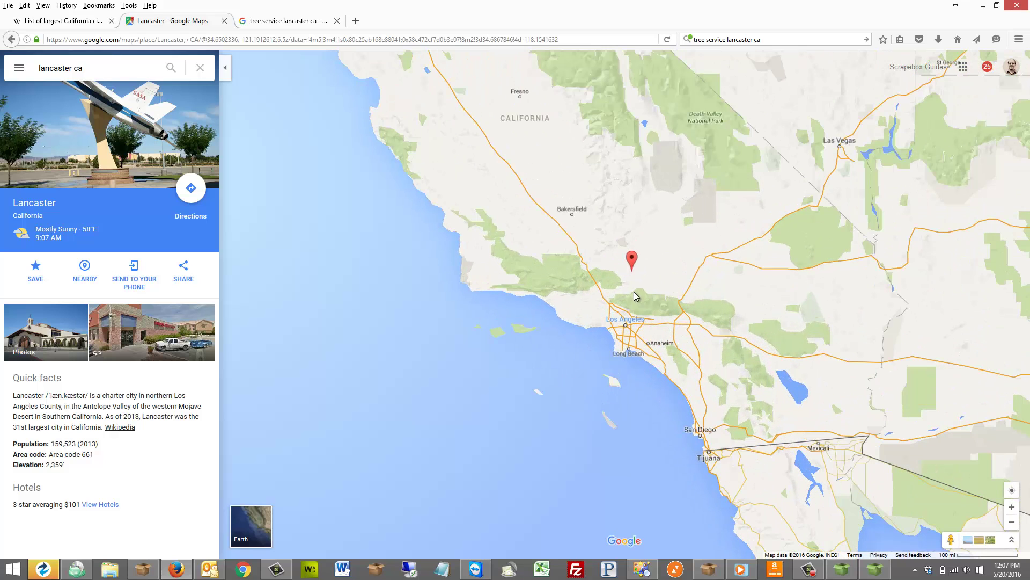
{"action": "scroll", "coordinate": [642, 275], "scroll_direction": "up", "scroll_amount": 2}
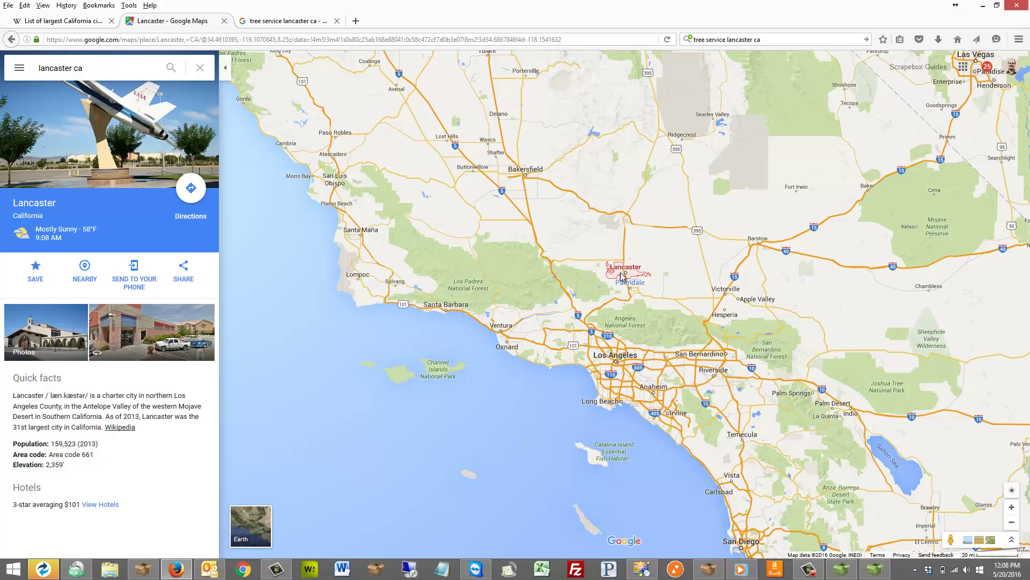
{"action": "scroll", "coordinate": [599, 312], "scroll_direction": "up", "scroll_amount": 1}
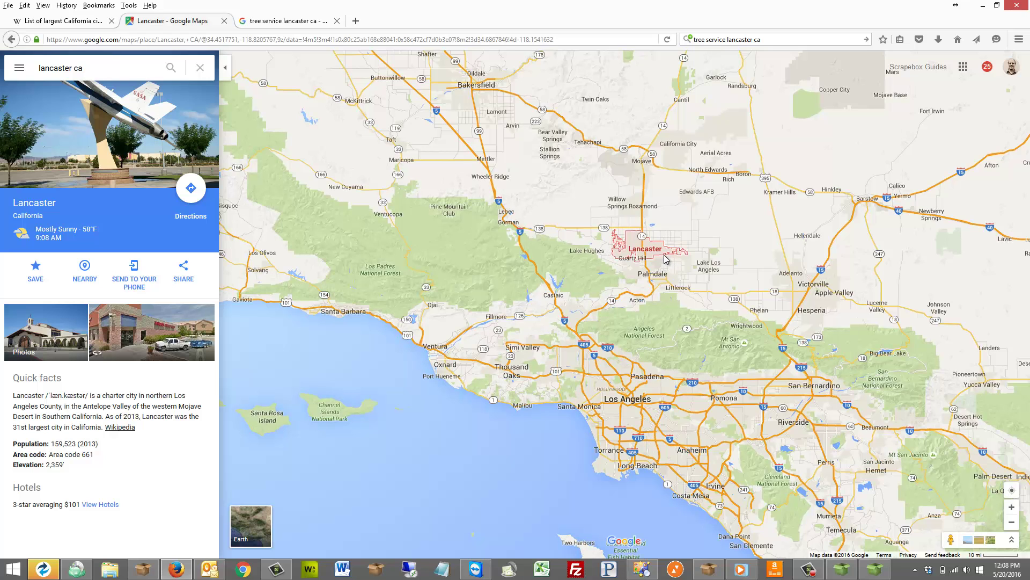
{"action": "scroll", "coordinate": [664, 258], "scroll_direction": "up", "scroll_amount": 3}
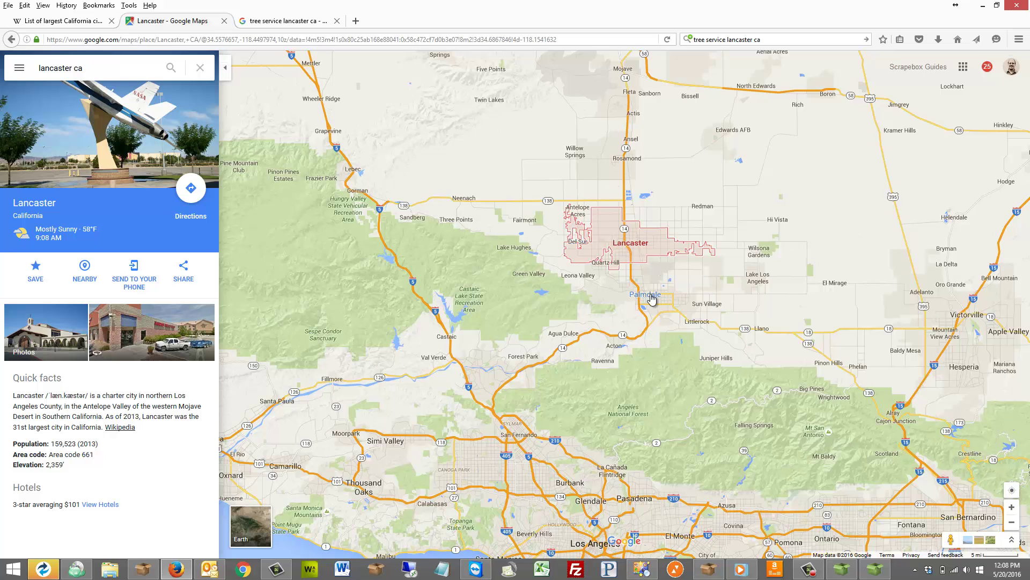
{"action": "scroll", "coordinate": [647, 255], "scroll_direction": "up", "scroll_amount": 1}
{"action": "right_click", "coordinate": [646, 254]}
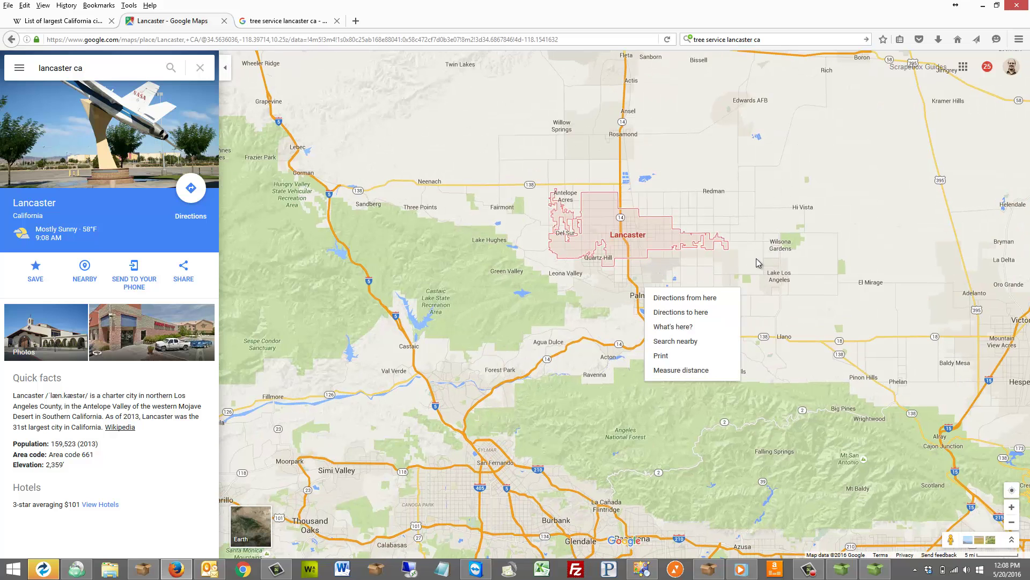
{"action": "left_click", "coordinate": [758, 260]}
{"action": "scroll", "coordinate": [692, 264], "scroll_direction": "up", "scroll_amount": 1}
{"action": "scroll", "coordinate": [692, 264], "scroll_direction": "up", "scroll_amount": 1}
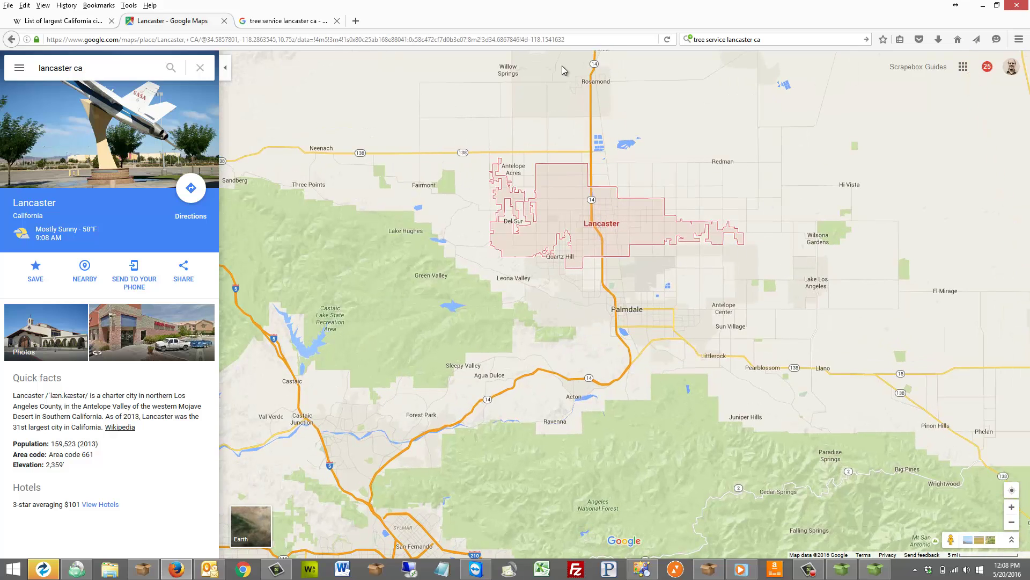
Examine the local listings and organic results in the open Google search for "tree service lancaster ca"
{"action": "left_click", "coordinate": [260, 23]}
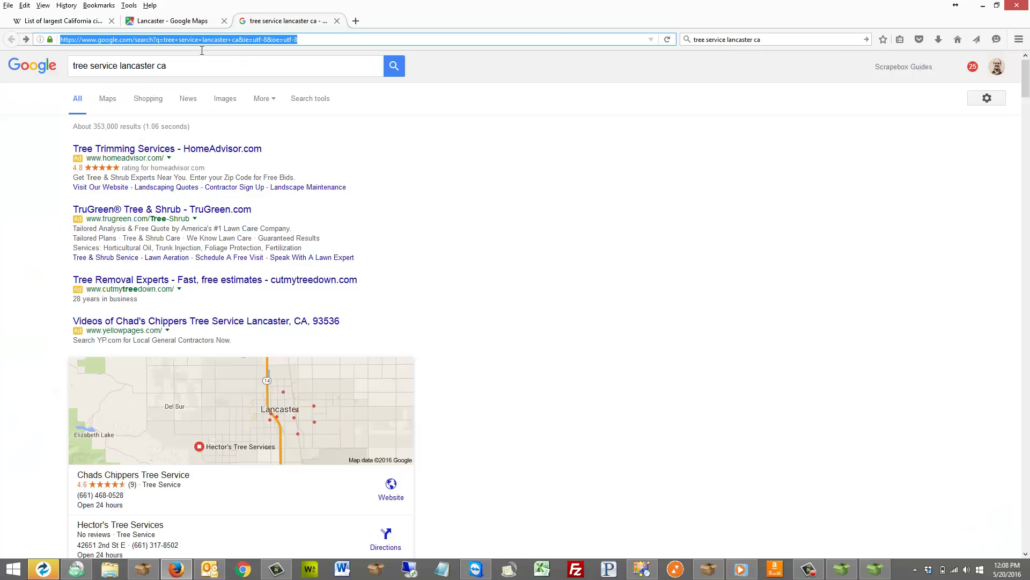
{"action": "left_click", "coordinate": [500, 144]}
{"action": "scroll", "coordinate": [476, 143], "scroll_direction": "down", "scroll_amount": 5}
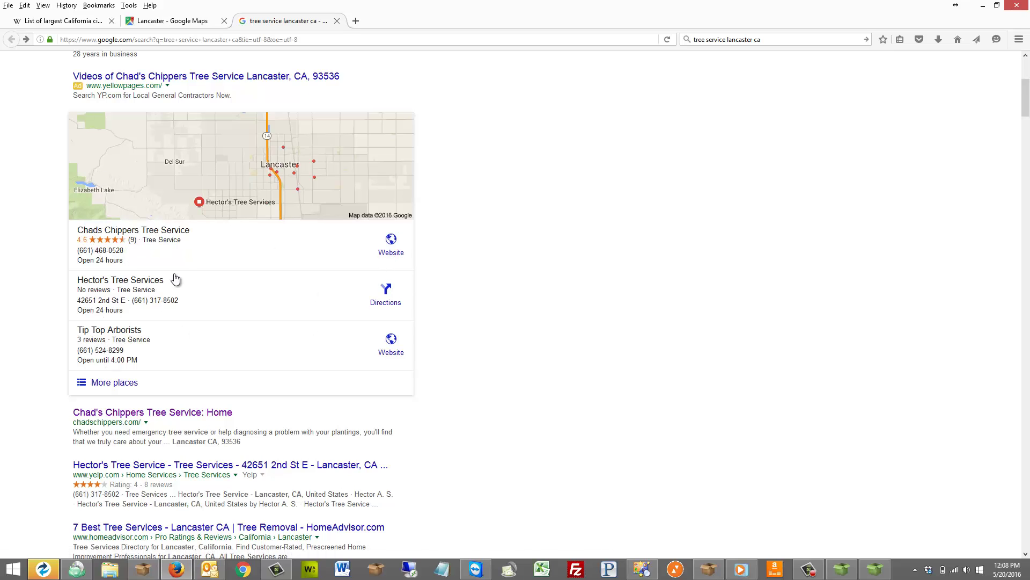
{"action": "scroll", "coordinate": [54, 269], "scroll_direction": "down", "scroll_amount": 3}
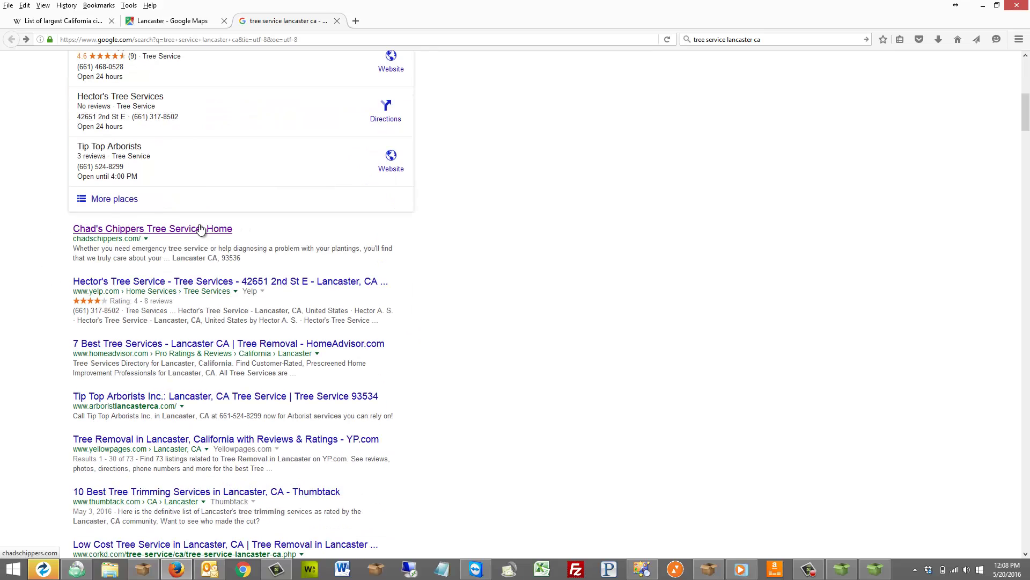
{"action": "scroll", "coordinate": [156, 161], "scroll_direction": "up", "scroll_amount": 1}
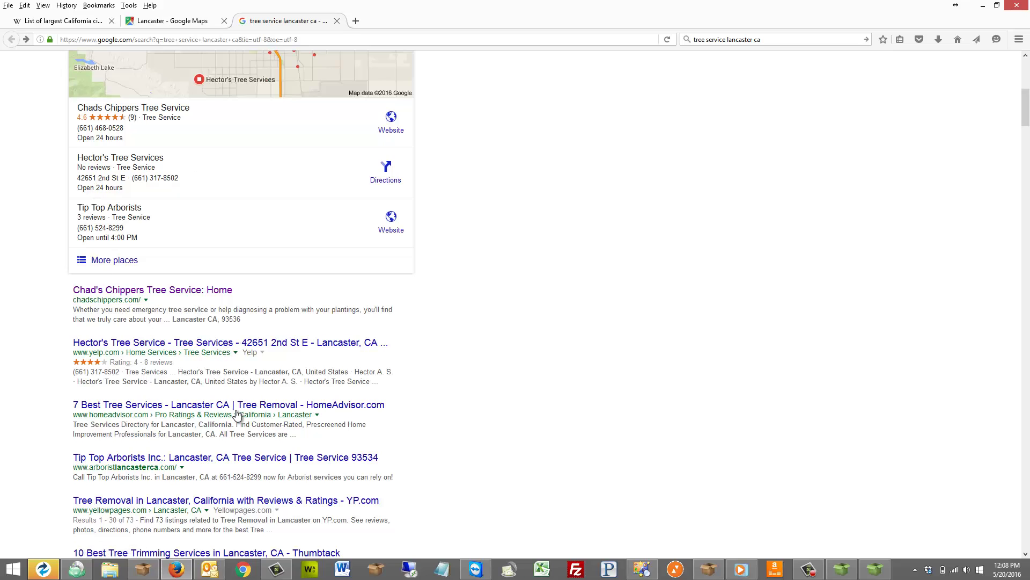
{"action": "scroll", "coordinate": [177, 422], "scroll_direction": "down", "scroll_amount": 2}
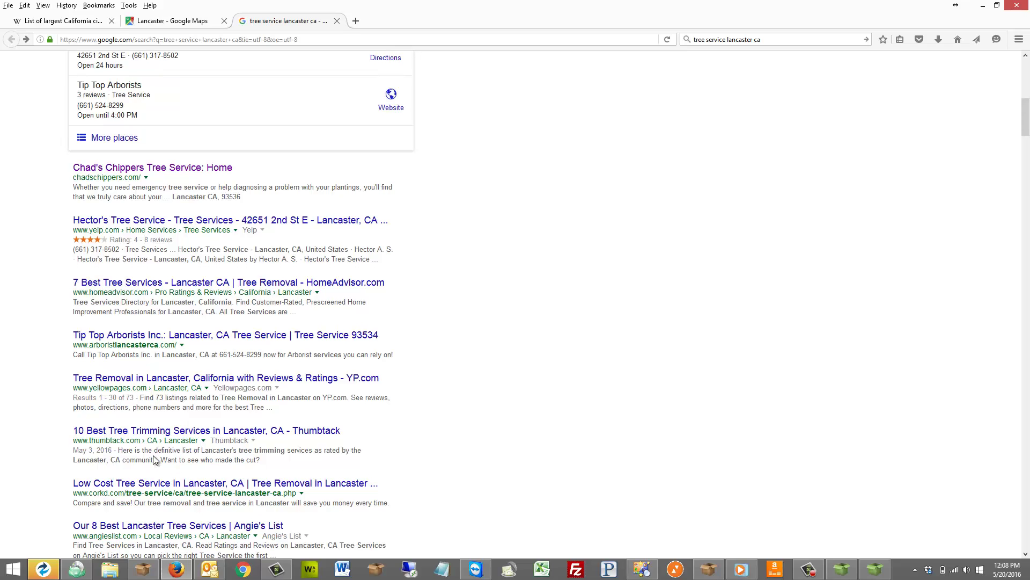
{"action": "scroll", "coordinate": [153, 455], "scroll_direction": "up", "scroll_amount": 3}
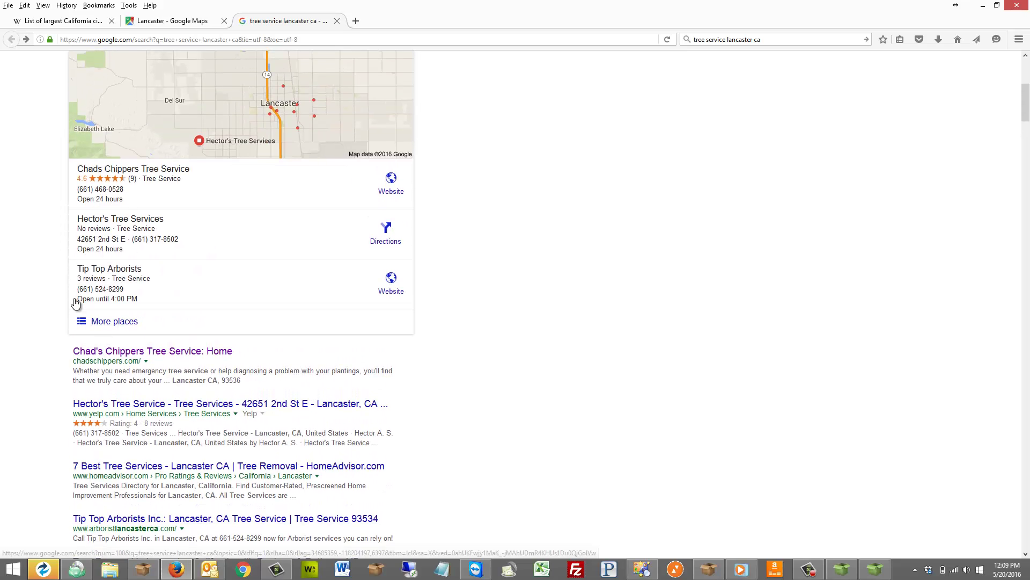
{"action": "scroll", "coordinate": [55, 287], "scroll_direction": "up", "scroll_amount": 1}
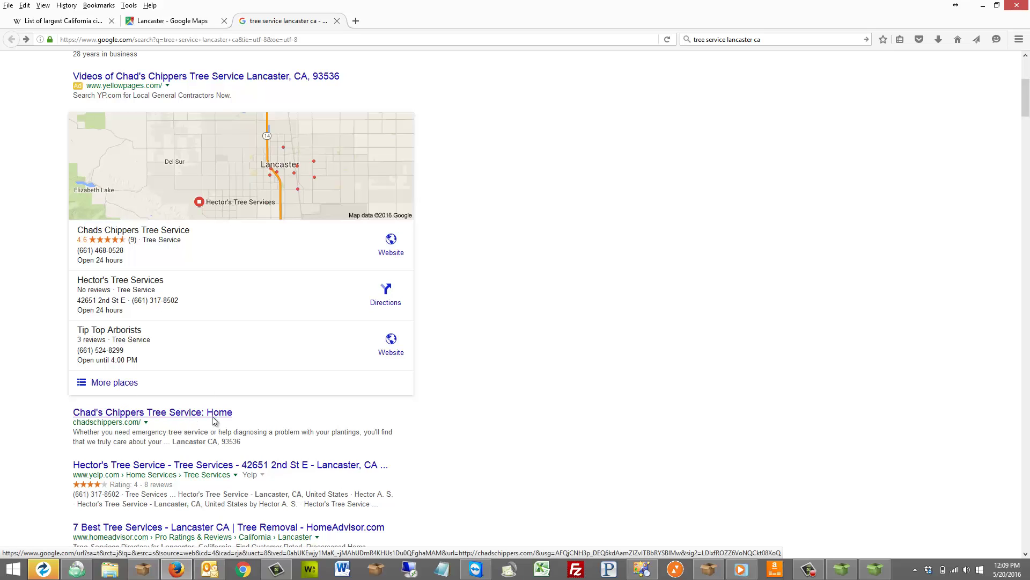
Open the Chad's Chippers Tree Service result in a new tab and copy the site's address
{"action": "right_click", "coordinate": [188, 416]}
{"action": "left_click", "coordinate": [220, 421]}
{"action": "left_click", "coordinate": [395, 22]}
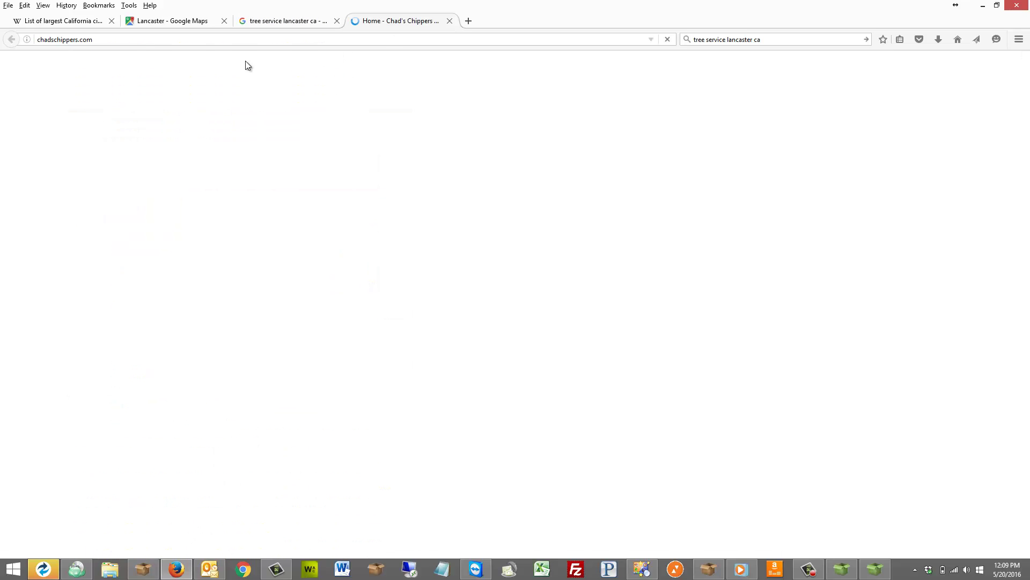
{"action": "left_click", "coordinate": [96, 39]}
{"action": "right_click", "coordinate": [57, 42]}
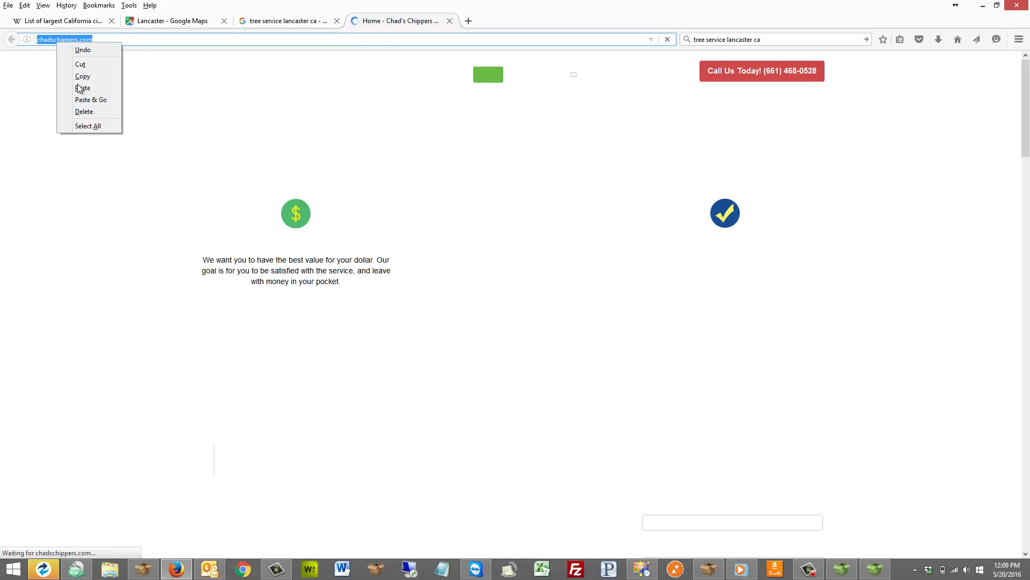
{"action": "left_click", "coordinate": [81, 77]}
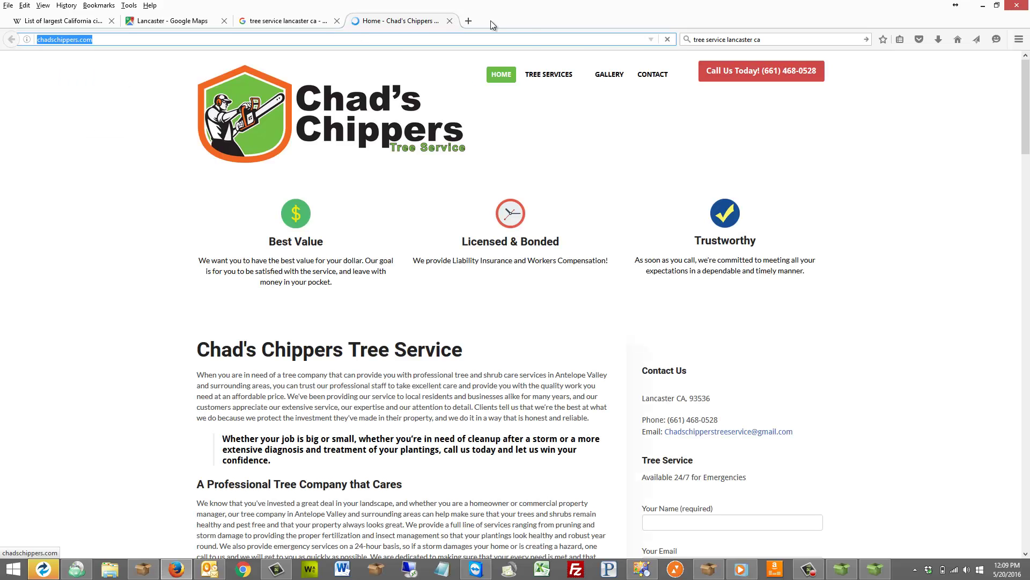
Open google.com in another new tab
{"action": "key", "text": "ctrl+t"}
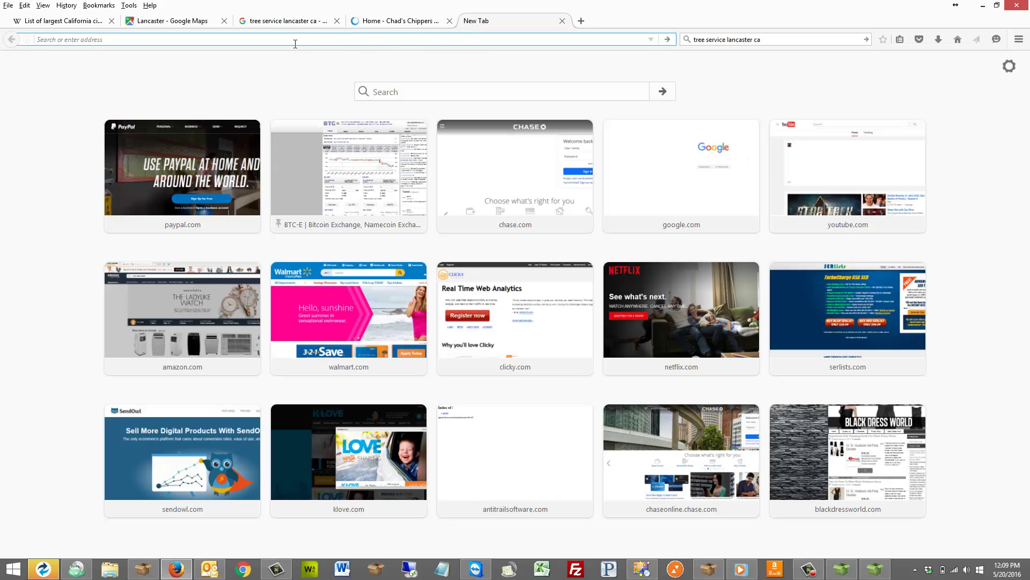
{"action": "type", "text": "google.com/"}
{"action": "key", "text": "Return"}
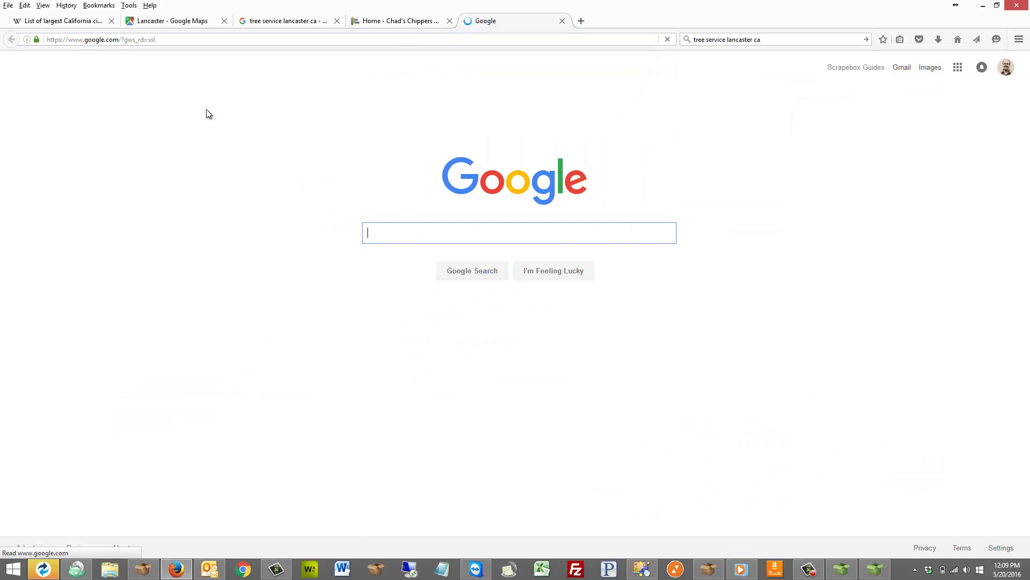
Enter the copied site address in the Google search and trim it to the quoted domain "chadschippers.com"
{"action": "key", "text": "ctrl+v"}
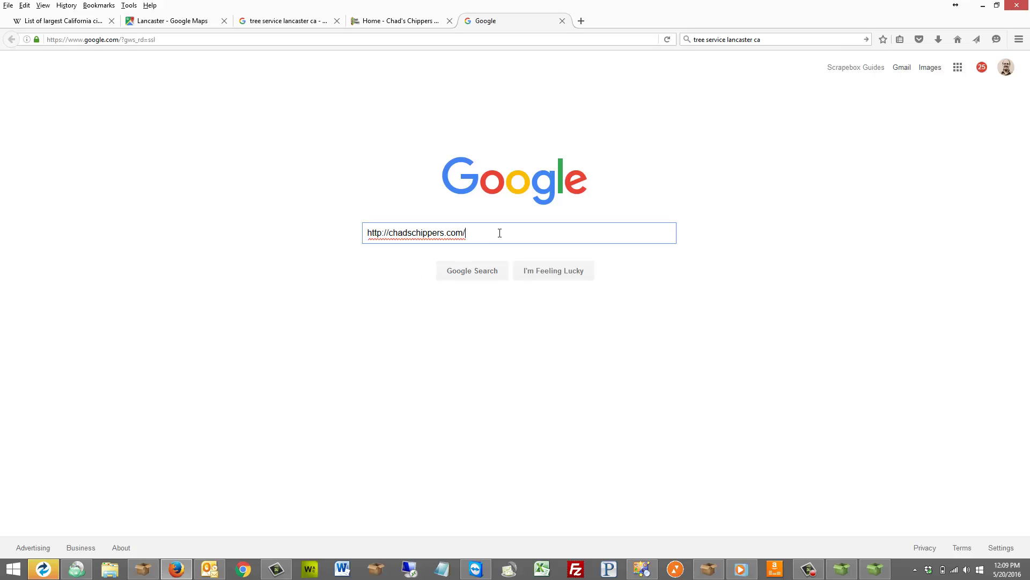
{"action": "key", "text": "BackSpace"}
{"action": "key", "text": "Delete"}
{"action": "key", "text": "Delete"}
{"action": "key", "text": "Delete"}
{"action": "key", "text": "Delete"}
{"action": "key", "text": "Delete"}
{"action": "key", "text": "Delete"}
{"action": "key", "text": "Delete"}
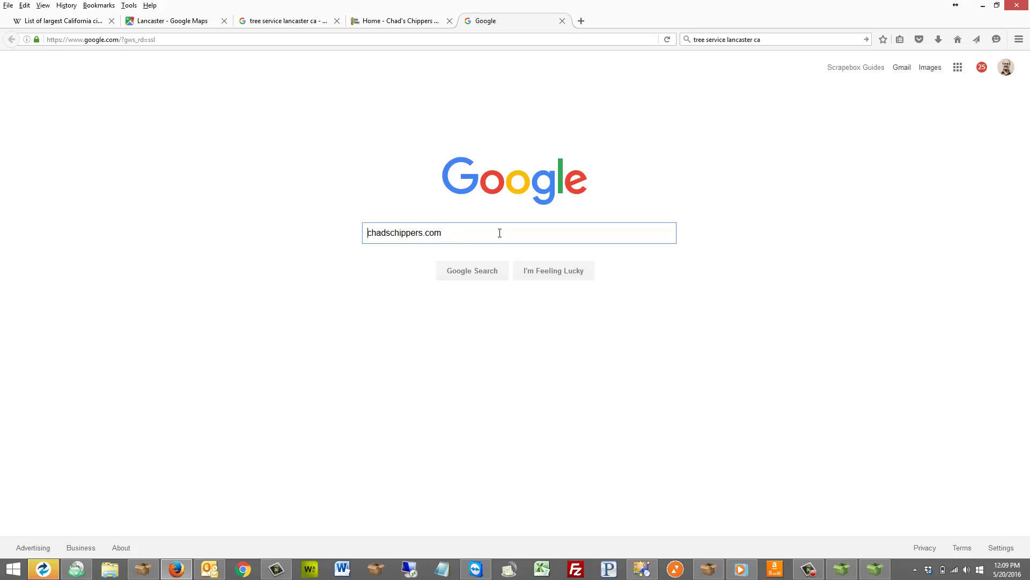
{"action": "type", "text": "\""}
Exclude the site's own pages by adding -site:chadschippers.com to the query and run the Google search
{"action": "left_click_drag", "start_coordinate": [445, 232], "coordinate": [372, 232]}
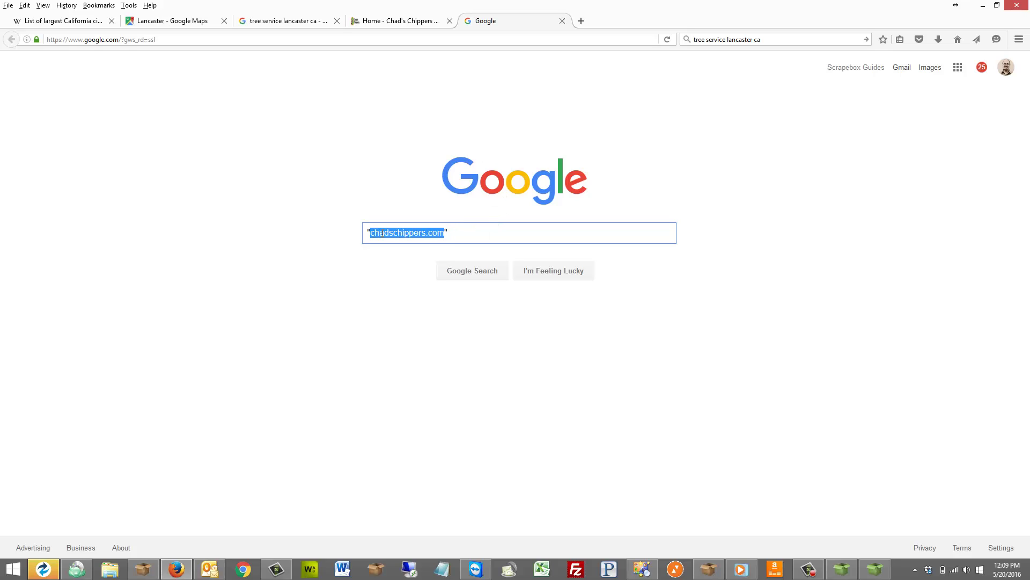
{"action": "left_click", "coordinate": [513, 230]}
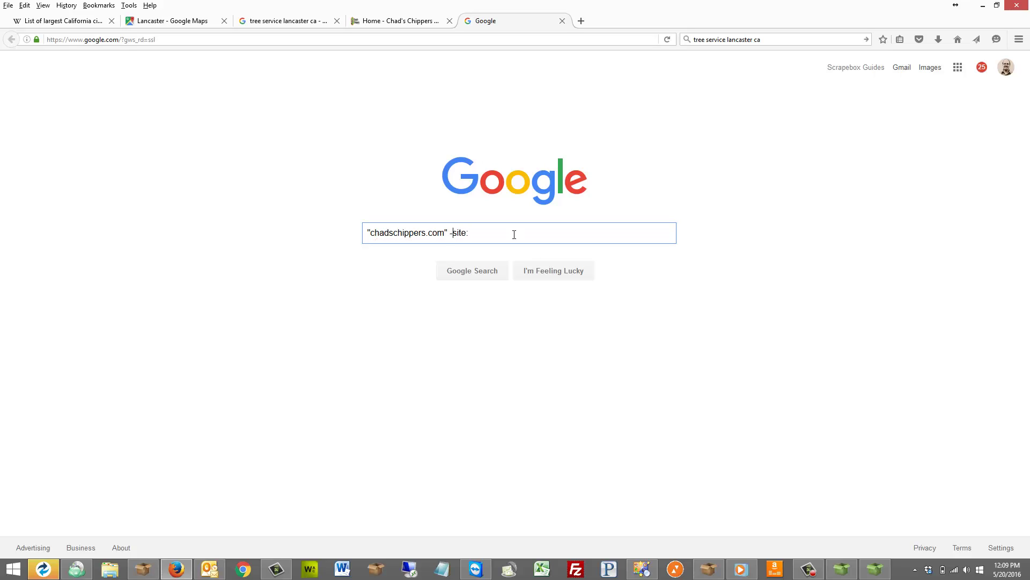
{"action": "type", "text": "-site:"}
{"action": "key", "text": "ctrl+v"}
{"action": "left_click", "coordinate": [474, 271]}
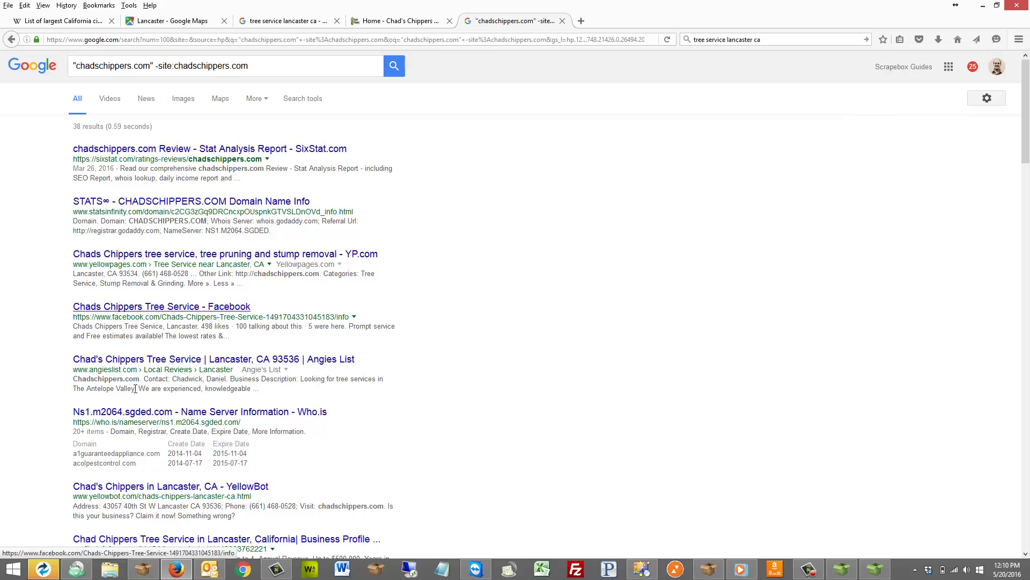
Examine the listings, directories and profiles on other sites that mention chadschippers.com in the search results
{"action": "scroll", "coordinate": [60, 366], "scroll_direction": "down", "scroll_amount": 3}
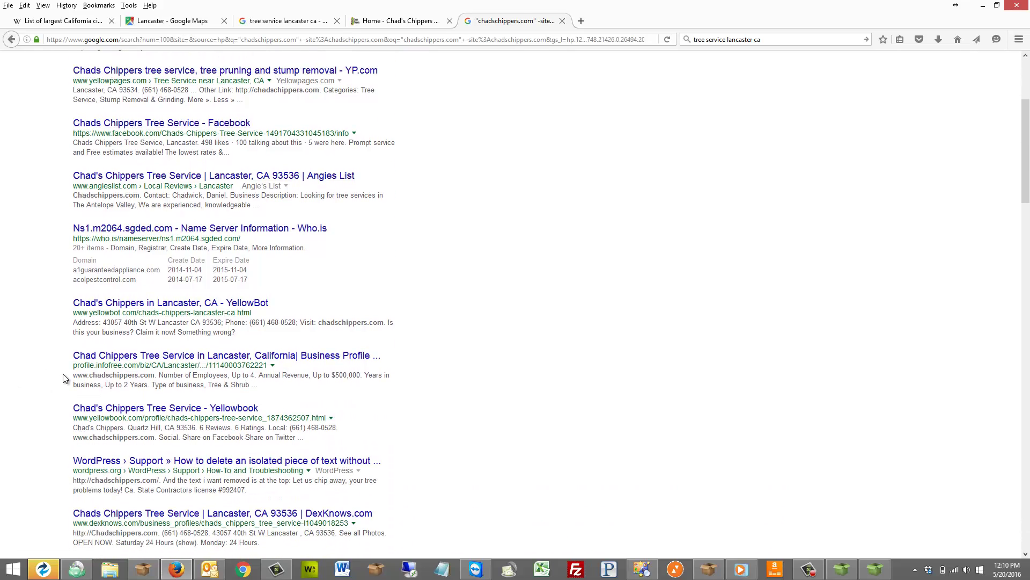
{"action": "scroll", "coordinate": [64, 377], "scroll_direction": "down", "scroll_amount": 3}
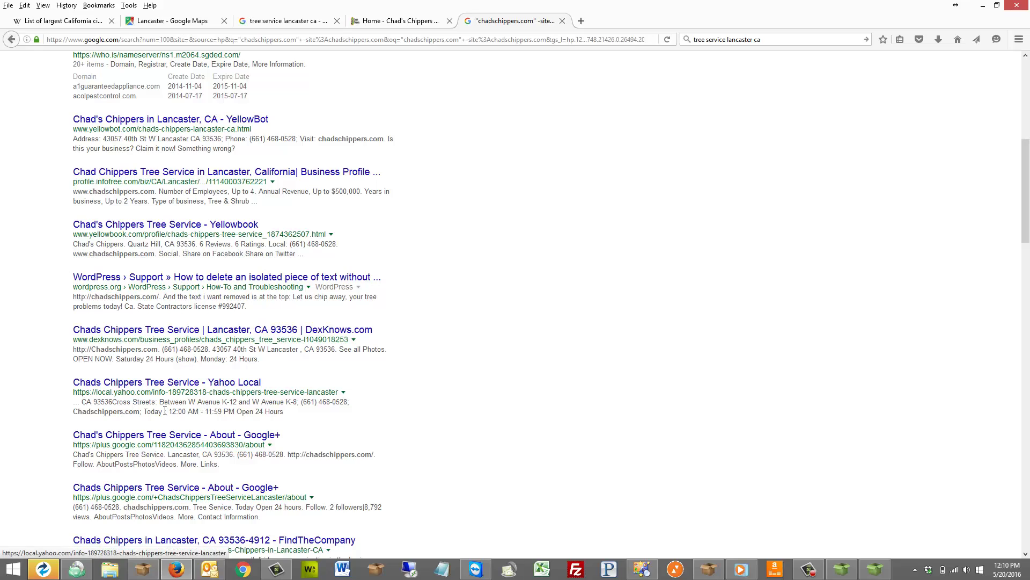
{"action": "scroll", "coordinate": [165, 411], "scroll_direction": "down", "scroll_amount": 3}
{"action": "scroll", "coordinate": [165, 410], "scroll_direction": "down", "scroll_amount": 5}
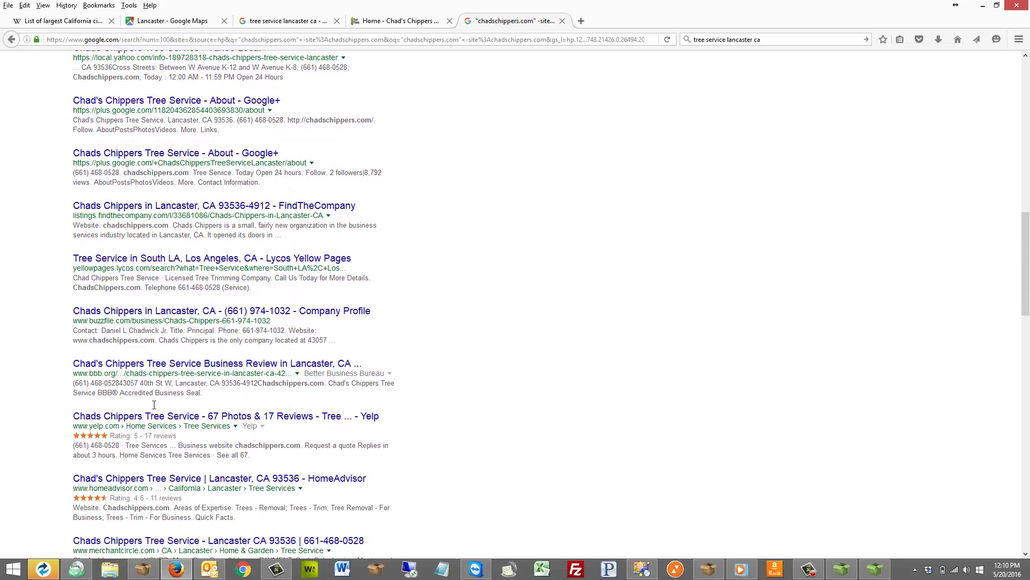
{"action": "scroll", "coordinate": [154, 404], "scroll_direction": "up", "scroll_amount": 15}
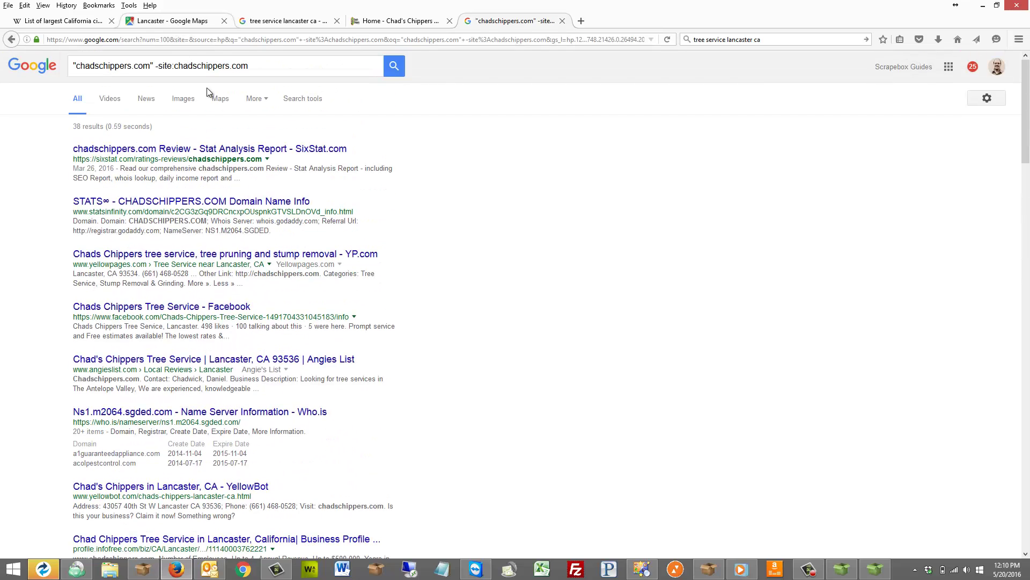
Open a blank new tab, and search Google for "lancaster ca" in the tab that holds the Lancaster map
{"action": "key", "text": "ctrl+t"}
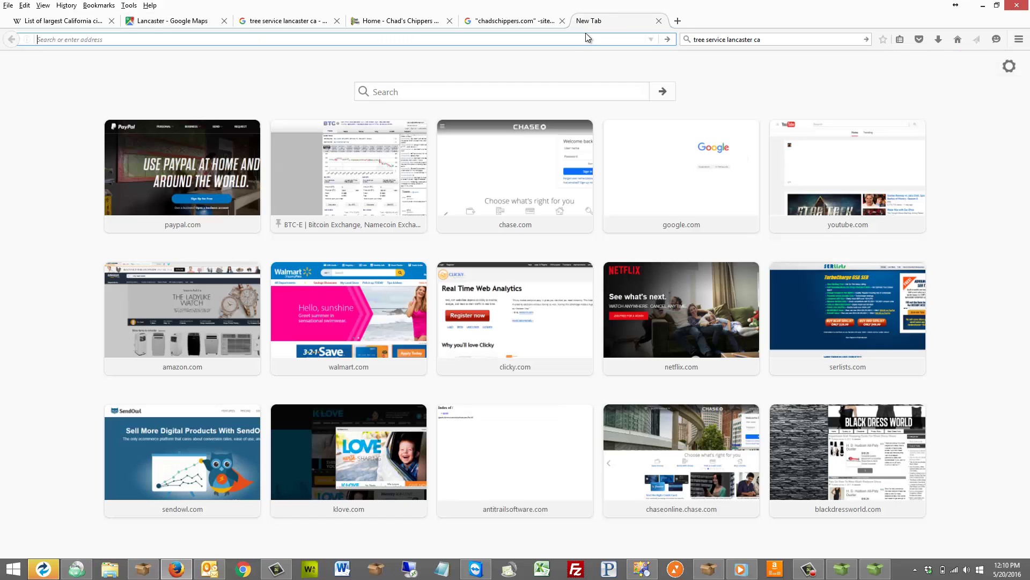
{"action": "type", "text": "google.com/"}
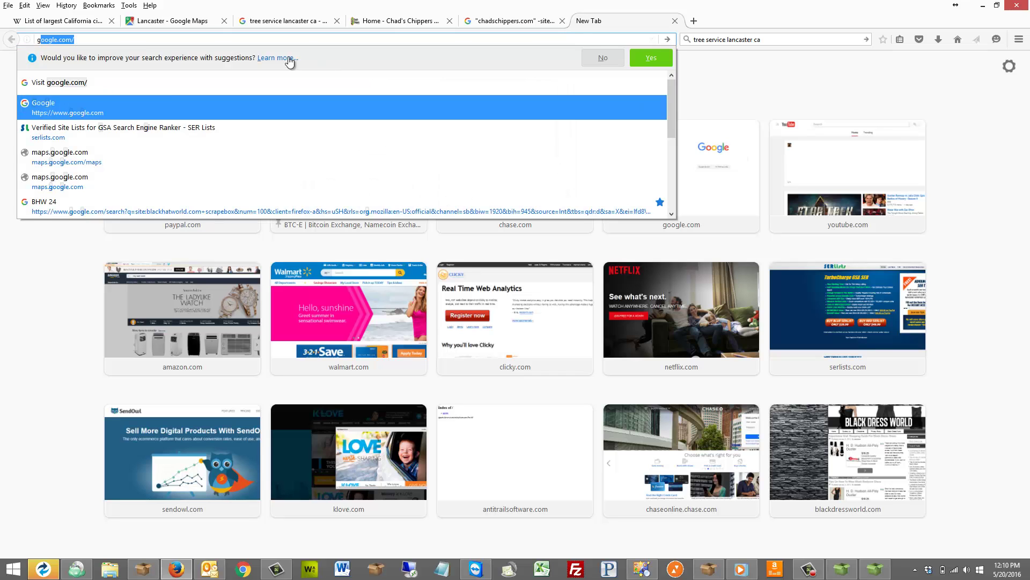
{"action": "left_click", "coordinate": [167, 20]}
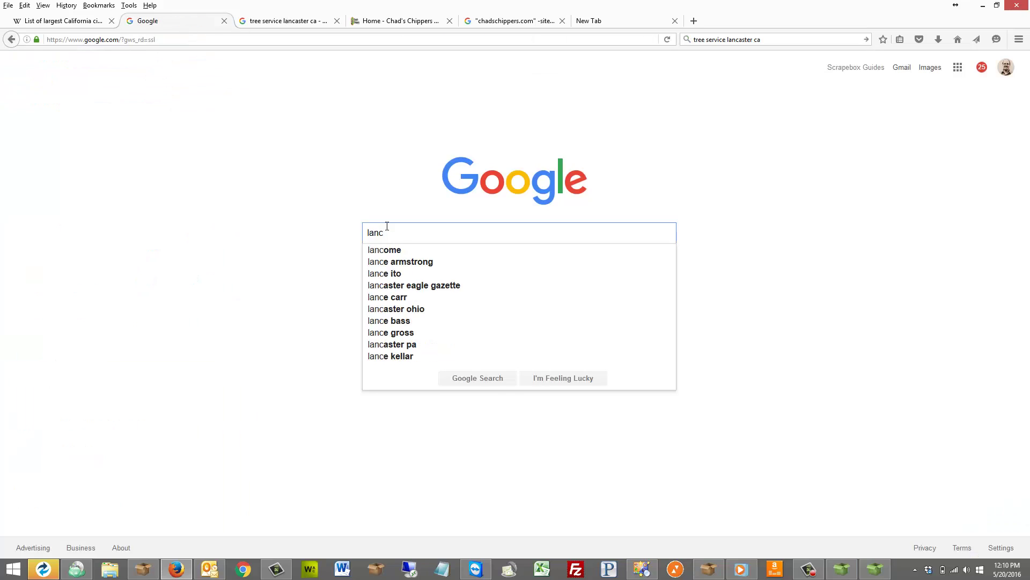
{"action": "type", "text": "aster ca"}
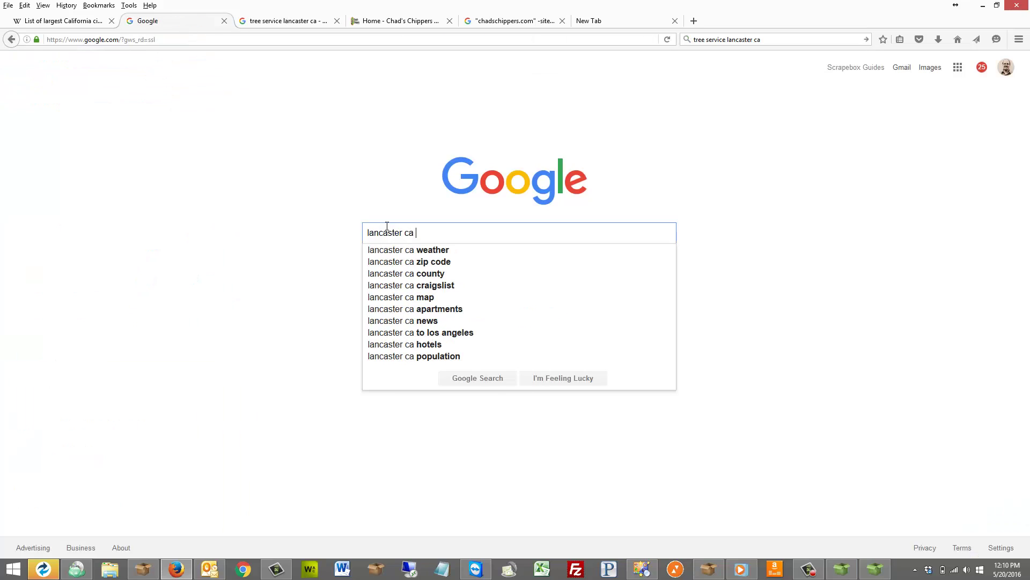
{"action": "key", "text": "BackSpace"}
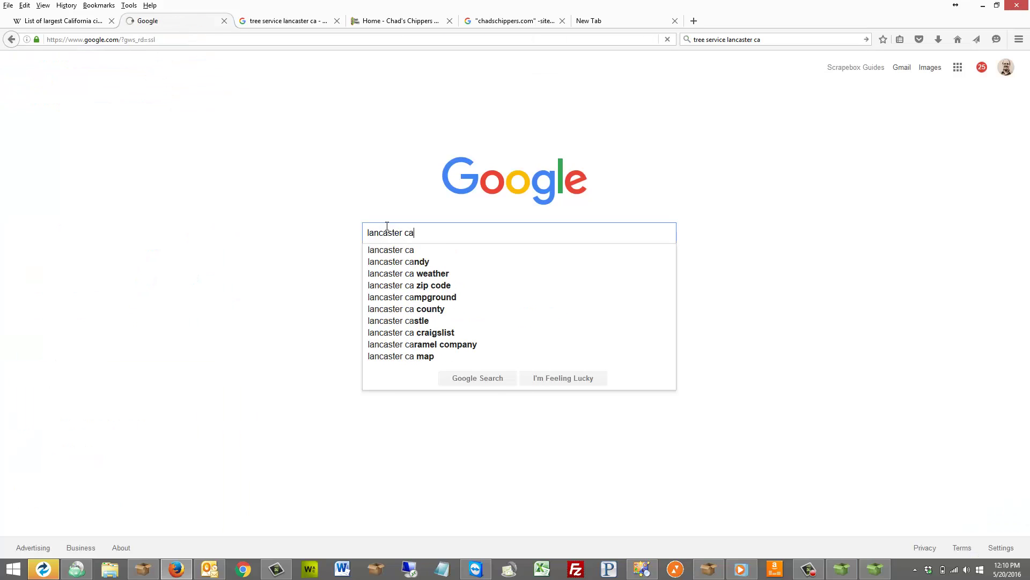
{"action": "key", "text": "Return"}
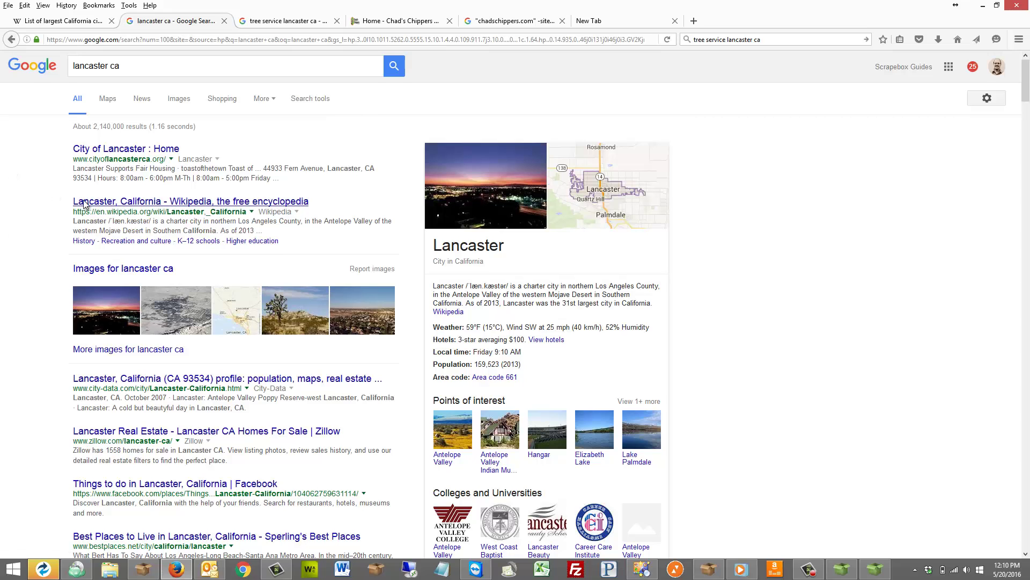
Examine the "lancaster ca" results for city, chamber of commerce, library and tourism sites usable as crawl sources
{"action": "scroll", "coordinate": [56, 198], "scroll_direction": "down", "scroll_amount": 5}
{"action": "scroll", "coordinate": [14, 163], "scroll_direction": "down", "scroll_amount": 1}
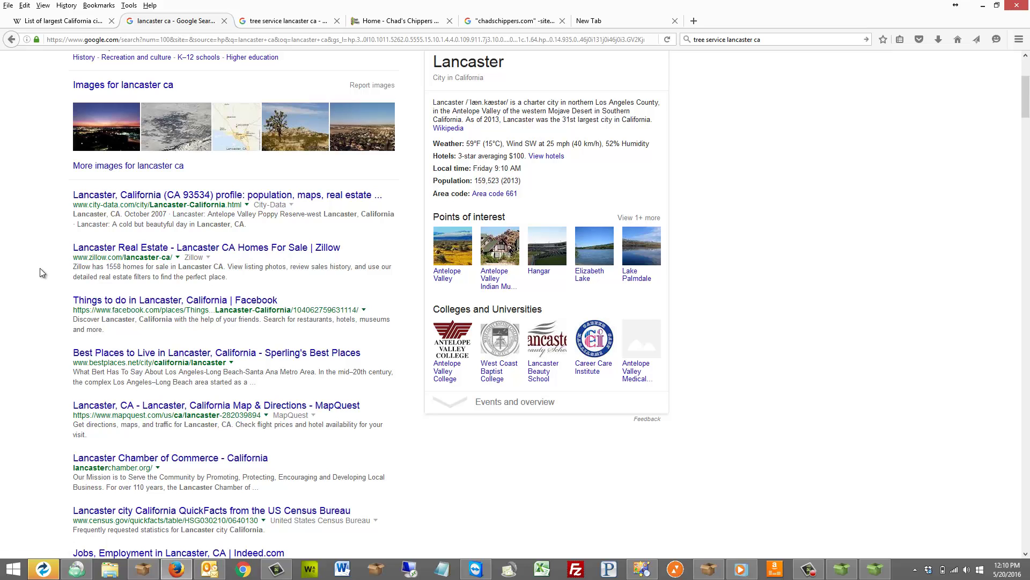
{"action": "scroll", "coordinate": [39, 269], "scroll_direction": "down", "scroll_amount": 4}
{"action": "scroll", "coordinate": [40, 269], "scroll_direction": "down", "scroll_amount": 2}
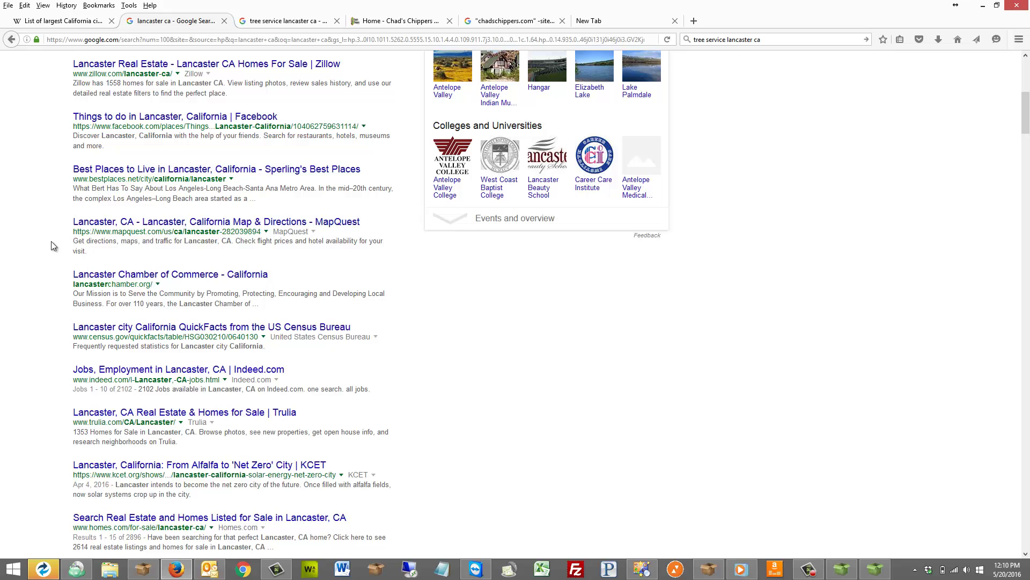
{"action": "scroll", "coordinate": [51, 241], "scroll_direction": "down", "scroll_amount": 2}
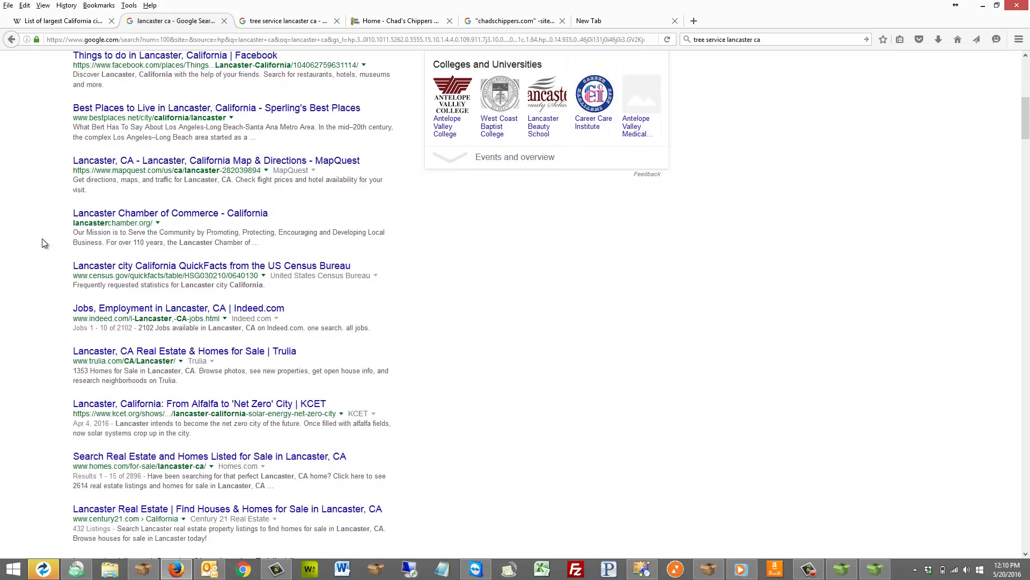
{"action": "scroll", "coordinate": [42, 239], "scroll_direction": "down", "scroll_amount": 4}
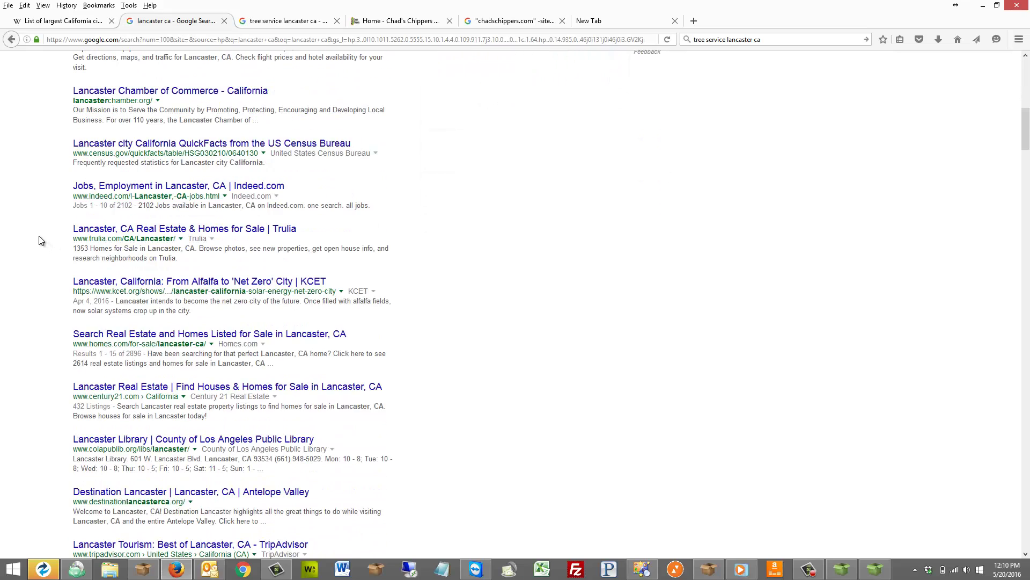
{"action": "scroll", "coordinate": [39, 239], "scroll_direction": "down", "scroll_amount": 4}
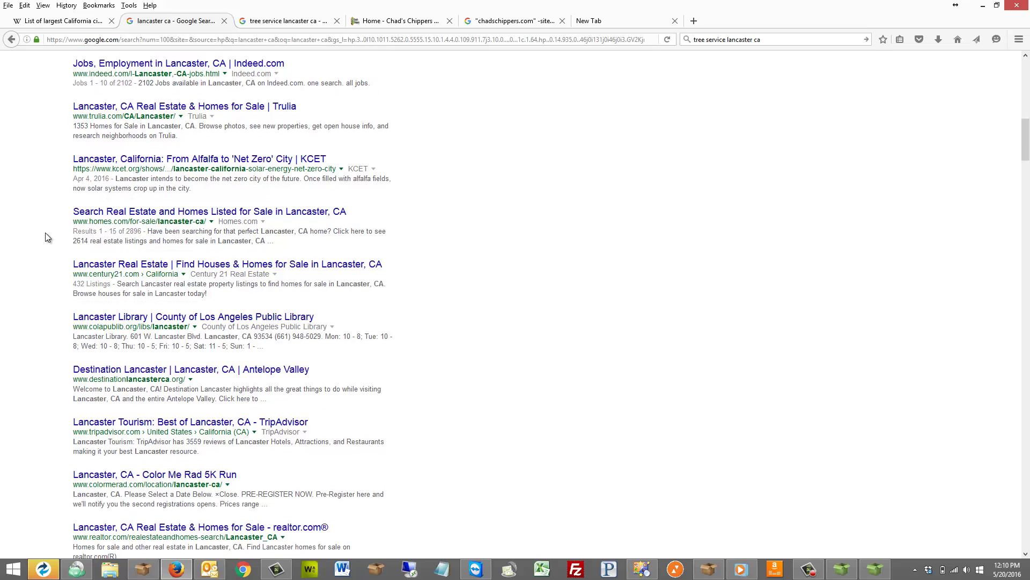
{"action": "scroll", "coordinate": [47, 230], "scroll_direction": "up", "scroll_amount": 20}
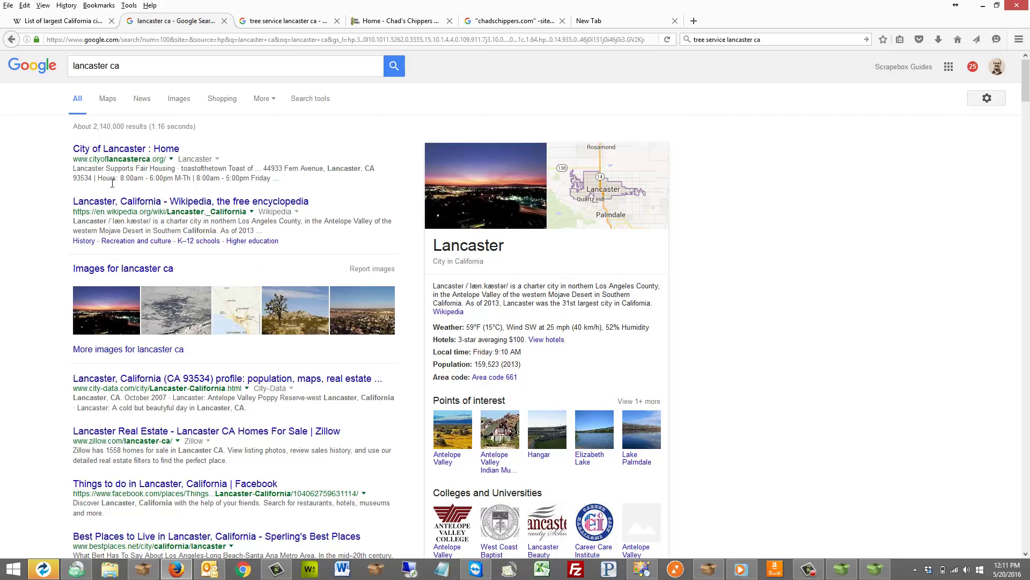
{"action": "scroll", "coordinate": [79, 183], "scroll_direction": "down", "scroll_amount": 10}
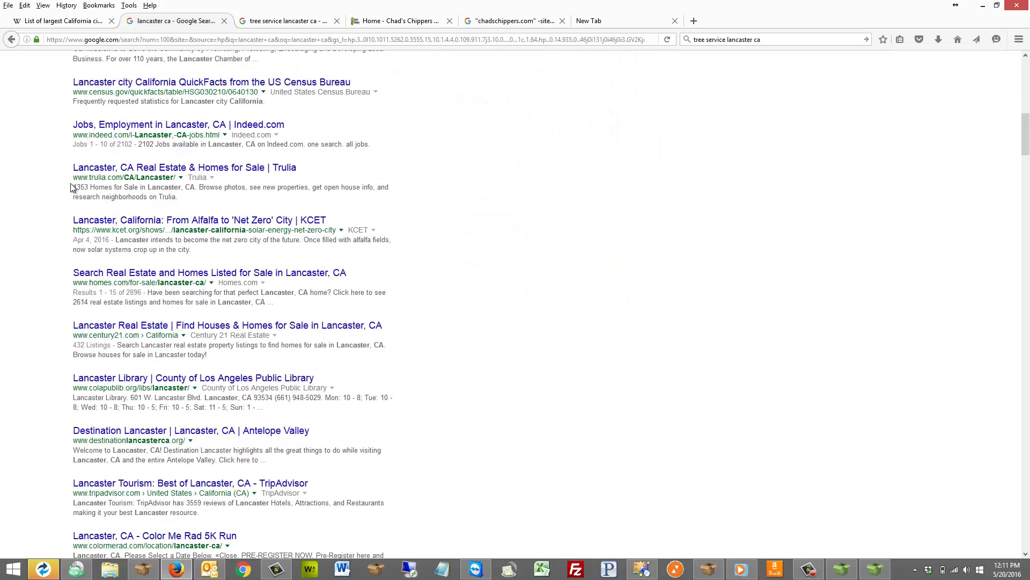
{"action": "scroll", "coordinate": [71, 186], "scroll_direction": "up", "scroll_amount": 10}
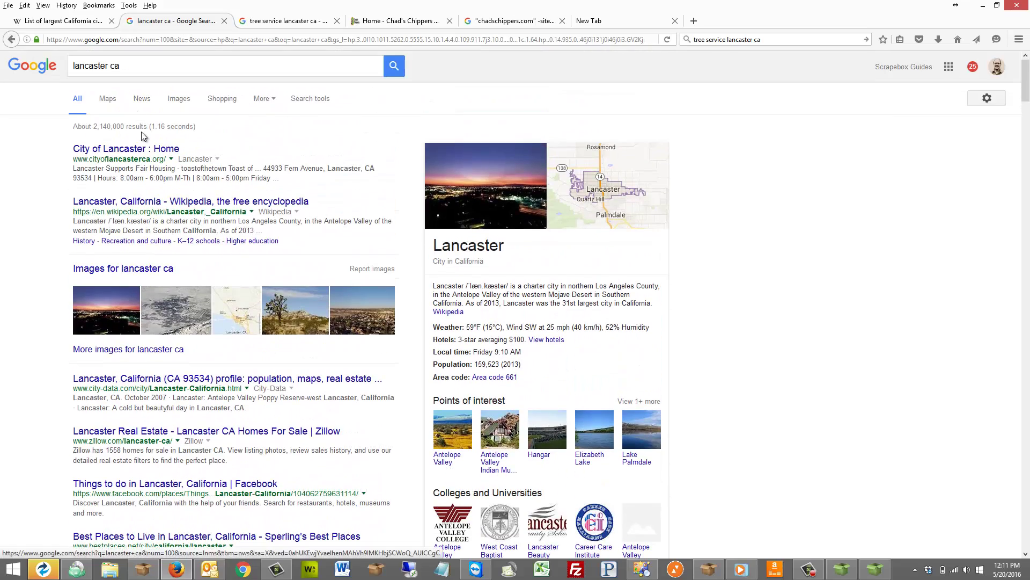
Search Google for "lancaster ca library"
{"action": "left_click", "coordinate": [154, 70]}
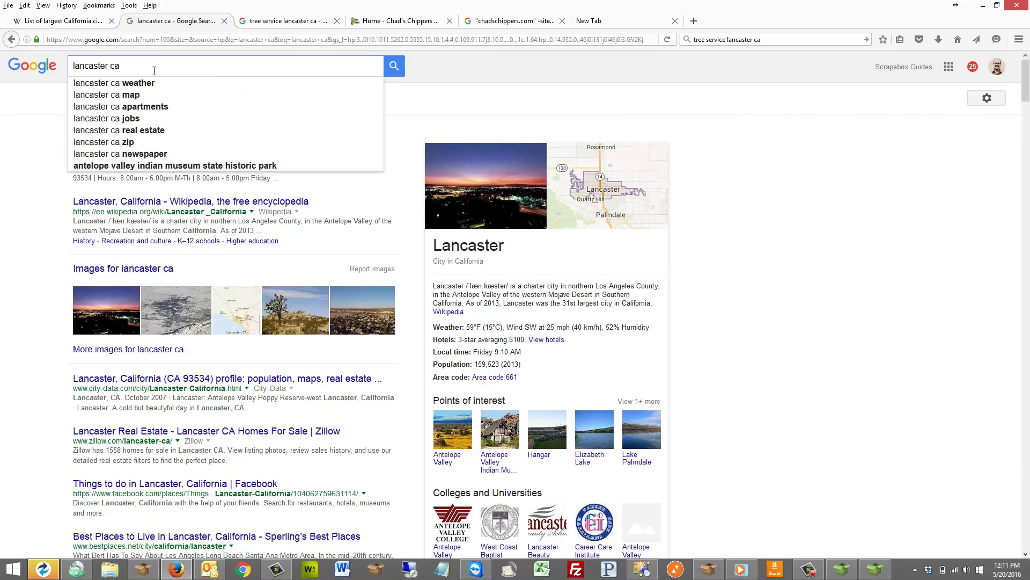
{"action": "type", "text": "library"}
{"action": "key", "text": "Return"}
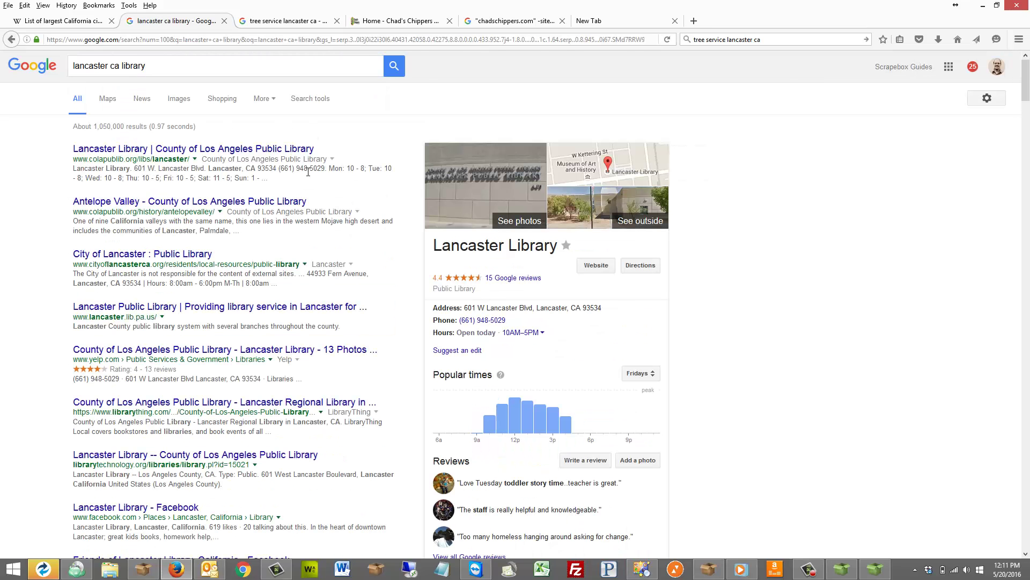
{"action": "left_click", "coordinate": [258, 154]}
Switch to the main ScrapeBox window, look at the harvester's keyword list, and return to the library search results
{"action": "left_click", "coordinate": [144, 569]}
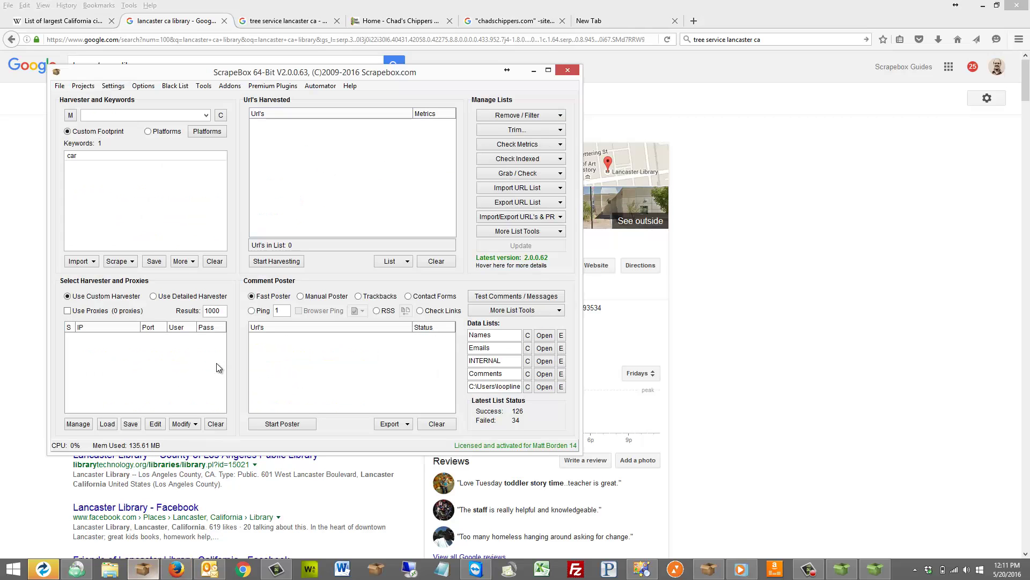
{"action": "left_click_drag", "start_coordinate": [78, 155], "coordinate": [34, 156]}
{"action": "key", "text": "Tab"}
{"action": "type", "text": "10"}
{"action": "left_click", "coordinate": [37, 168]}
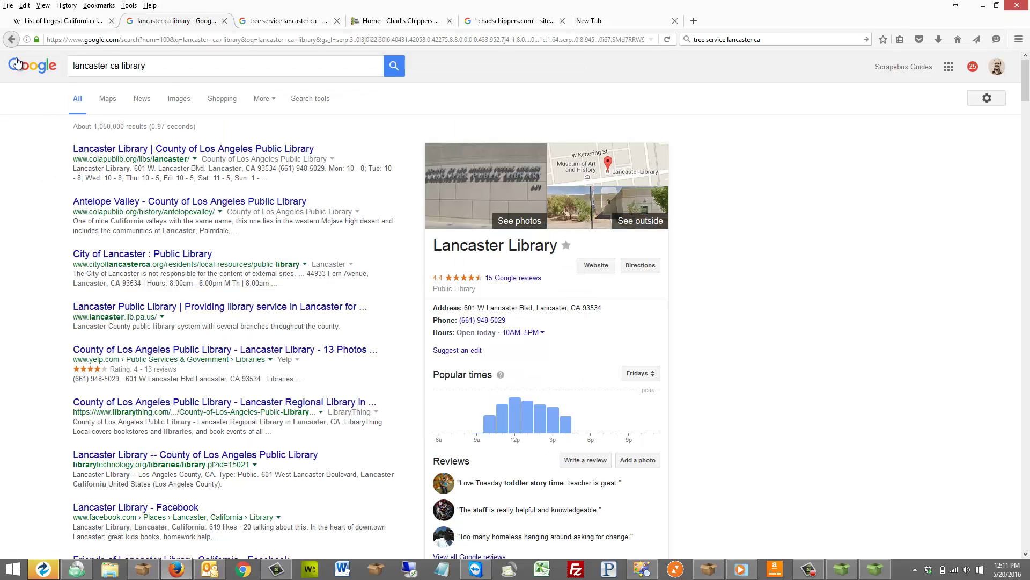
{"action": "left_click", "coordinate": [11, 39]}
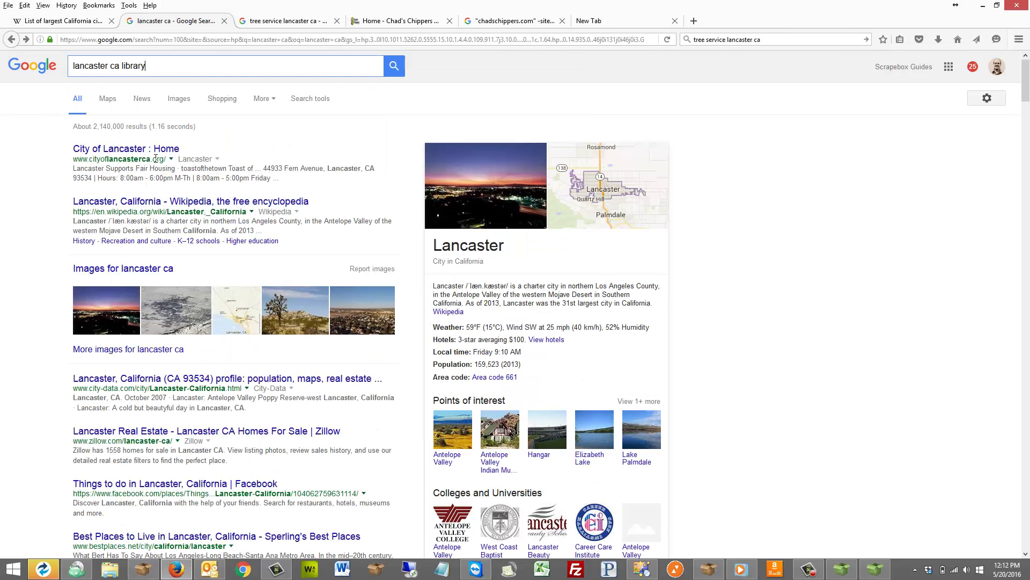
{"action": "left_click_drag", "start_coordinate": [166, 159], "coordinate": [72, 159]}
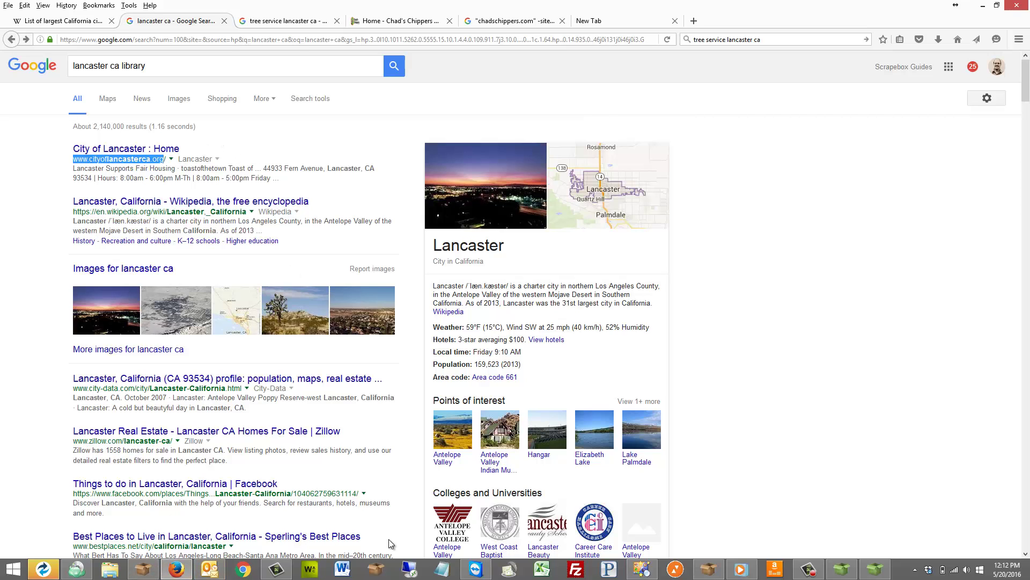
Switch to the Expired Domain Finder, close its crawler settings, and view the list of loaded URLs and domains
{"action": "left_click", "coordinate": [876, 569]}
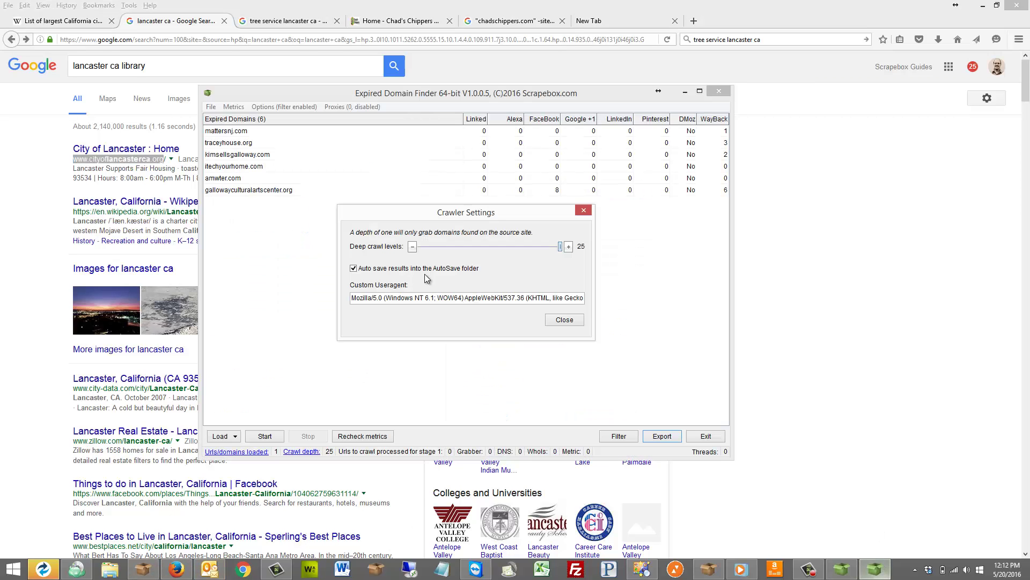
{"action": "left_click", "coordinate": [559, 320]}
{"action": "left_click", "coordinate": [246, 452]}
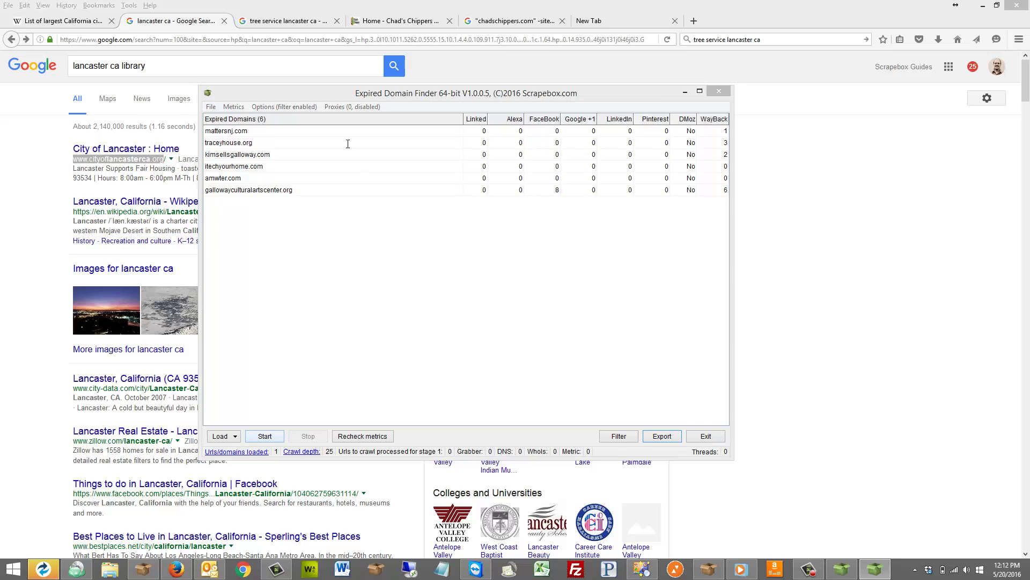
{"action": "key", "text": "ctrl+a"}
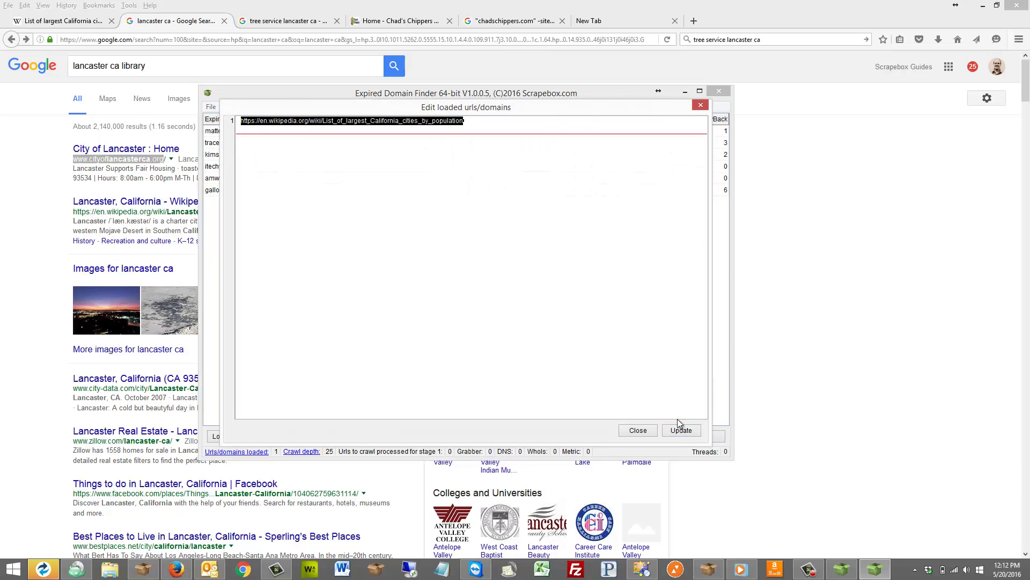
{"action": "left_click", "coordinate": [640, 428]}
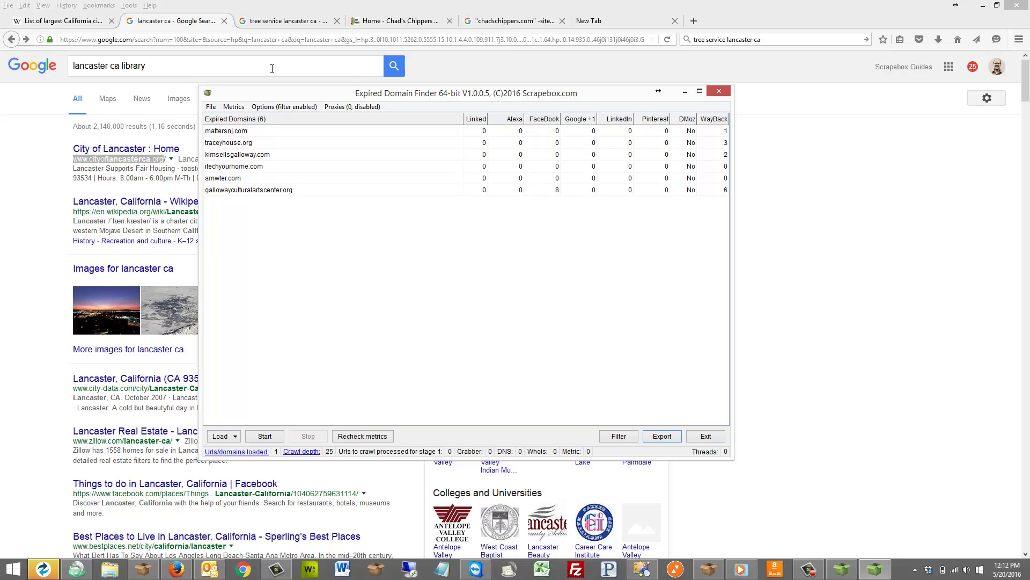
Return to the "tree service lancaster ca" results, open the full list of local places, and look through the tree service businesses
{"action": "left_click", "coordinate": [258, 22]}
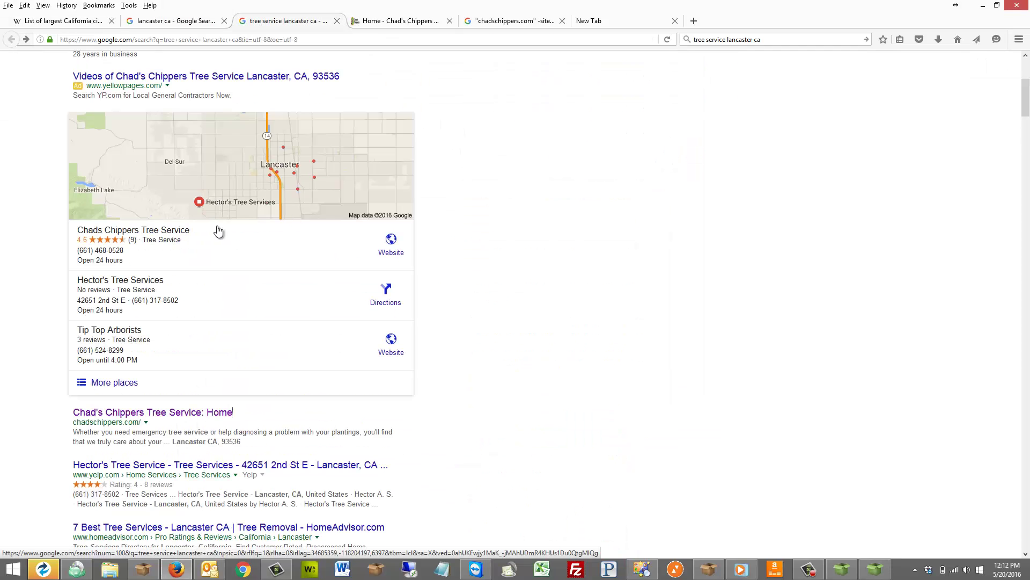
{"action": "scroll", "coordinate": [63, 225], "scroll_direction": "down", "scroll_amount": 2}
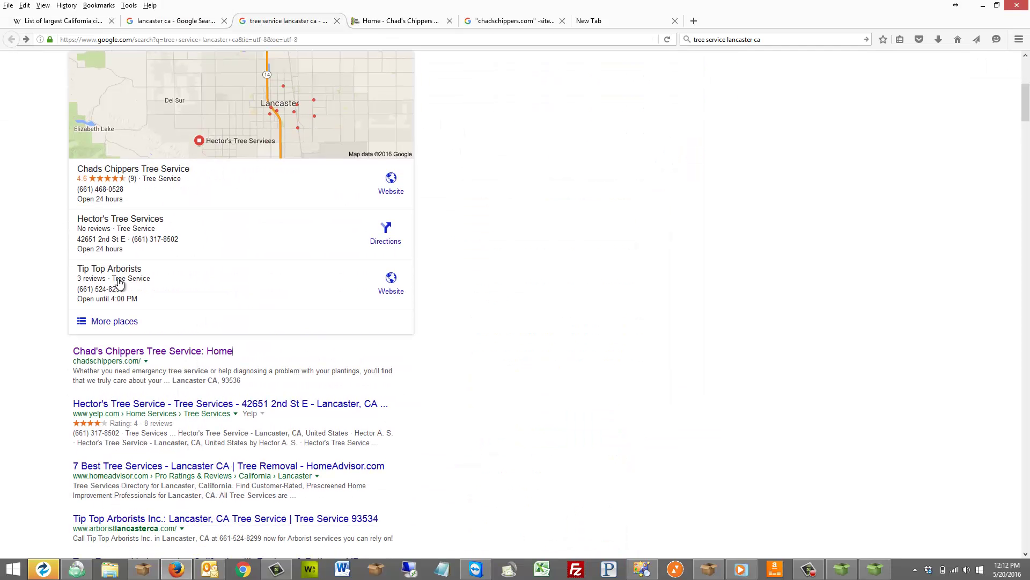
{"action": "left_click", "coordinate": [107, 326]}
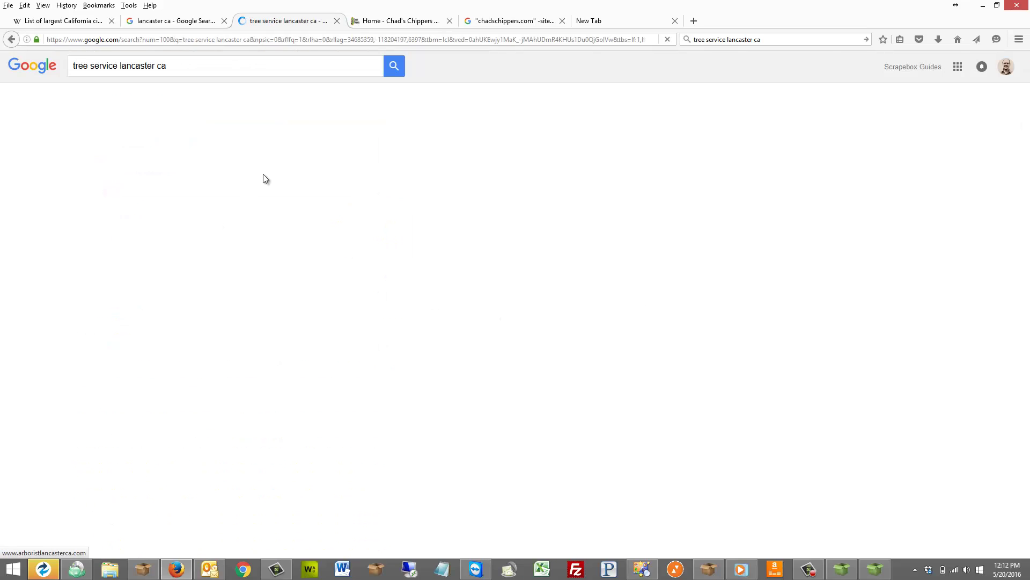
{"action": "scroll", "coordinate": [179, 202], "scroll_direction": "down", "scroll_amount": 1}
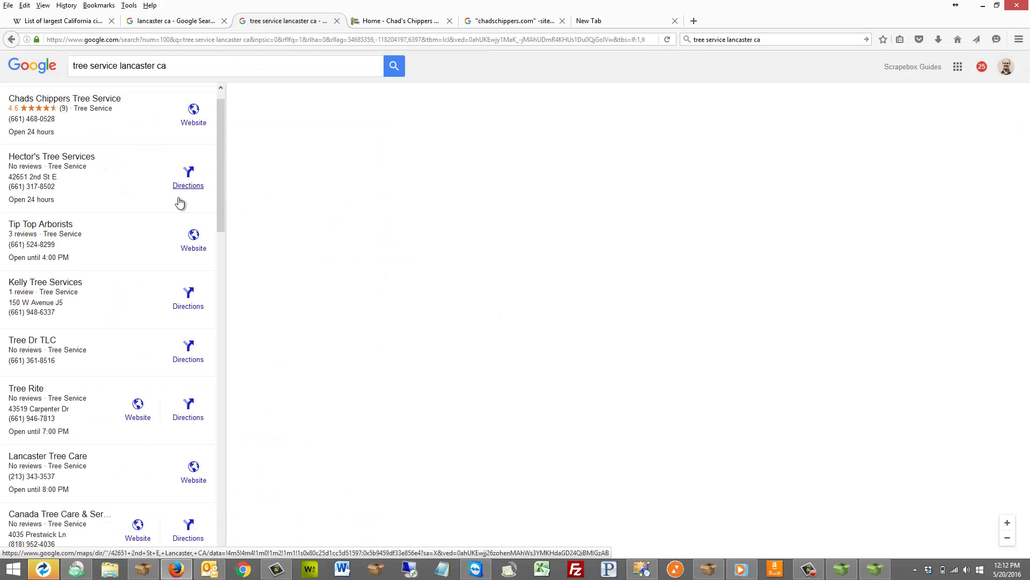
{"action": "scroll", "coordinate": [180, 203], "scroll_direction": "down", "scroll_amount": 2}
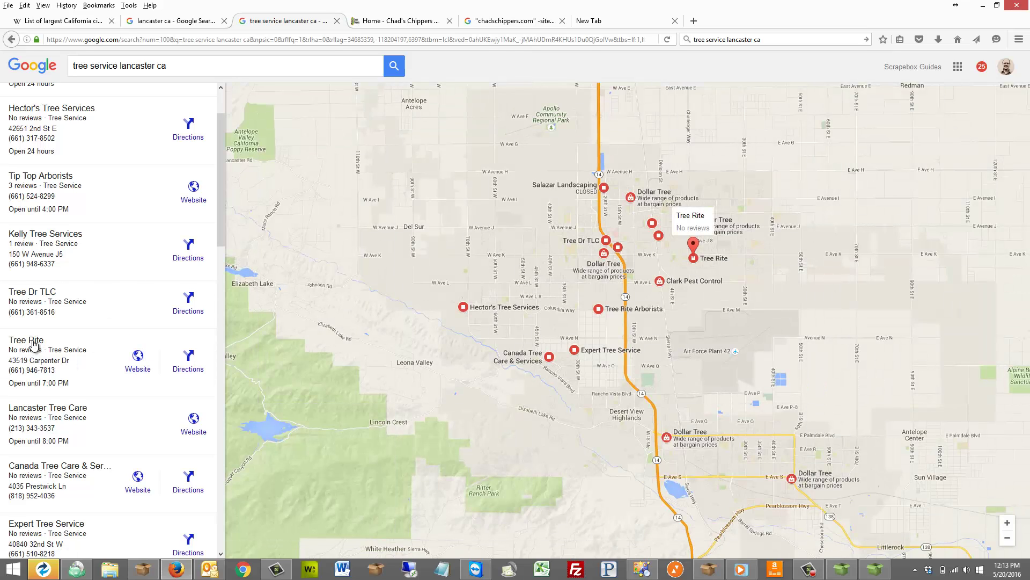
{"action": "scroll", "coordinate": [33, 343], "scroll_direction": "up", "scroll_amount": 1}
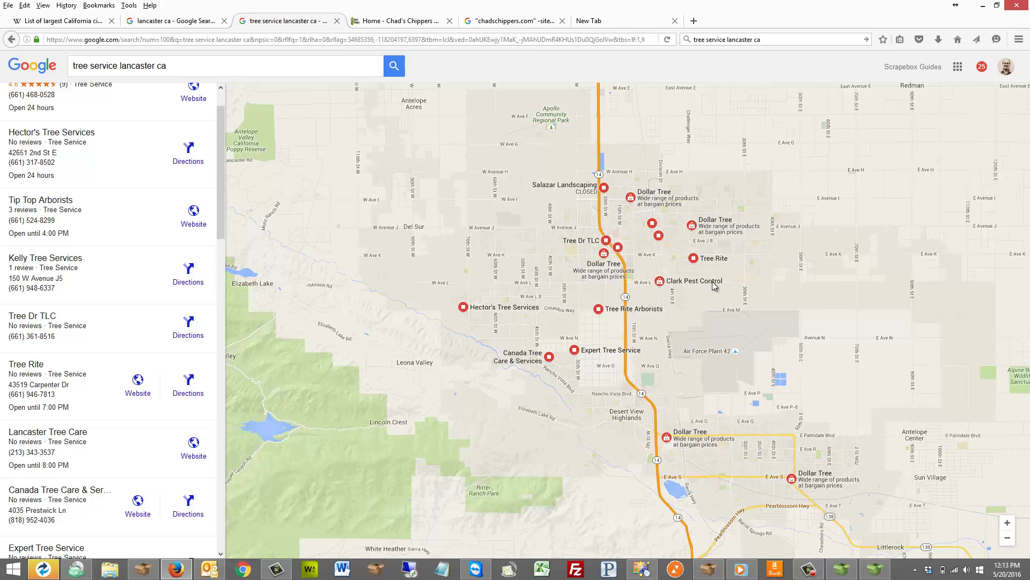
{"action": "scroll", "coordinate": [706, 288], "scroll_direction": "up", "scroll_amount": 1}
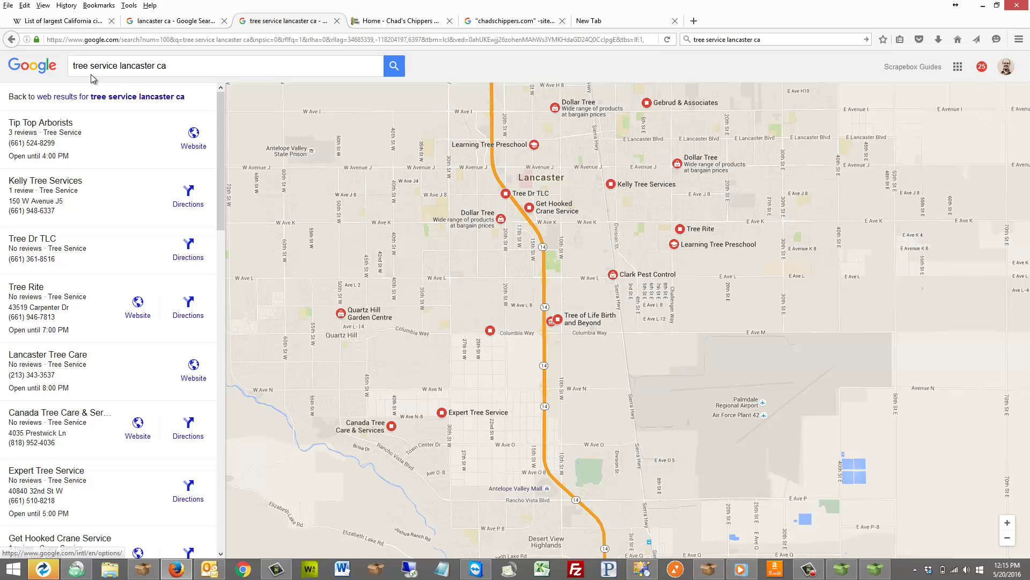
Switch to the Wikipedia list of largest California cities by population and view the beginning of its table
{"action": "left_click", "coordinate": [65, 20]}
{"action": "scroll", "coordinate": [621, 156], "scroll_direction": "up", "scroll_amount": 20}
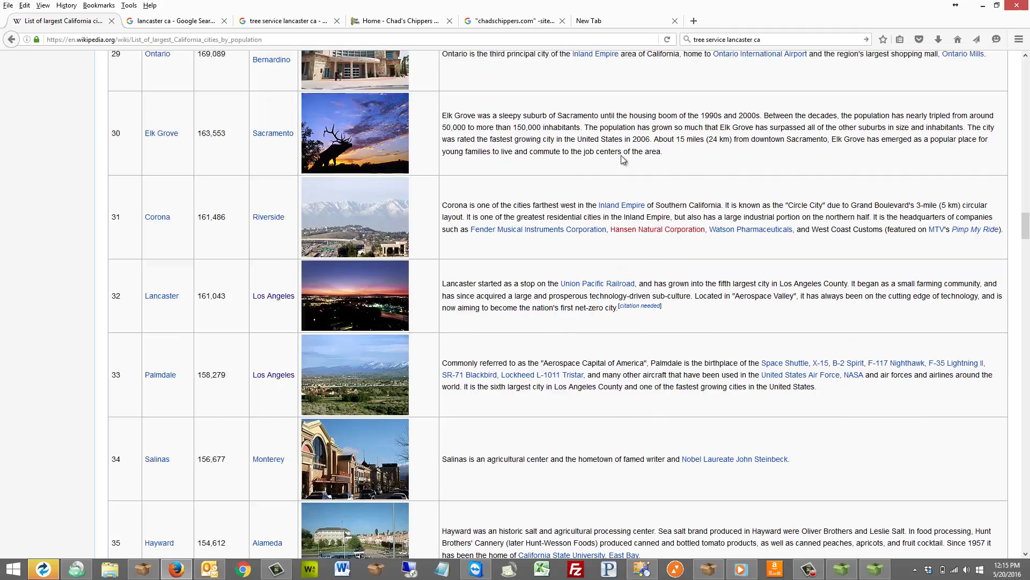
{"action": "scroll", "coordinate": [601, 153], "scroll_direction": "up", "scroll_amount": 12}
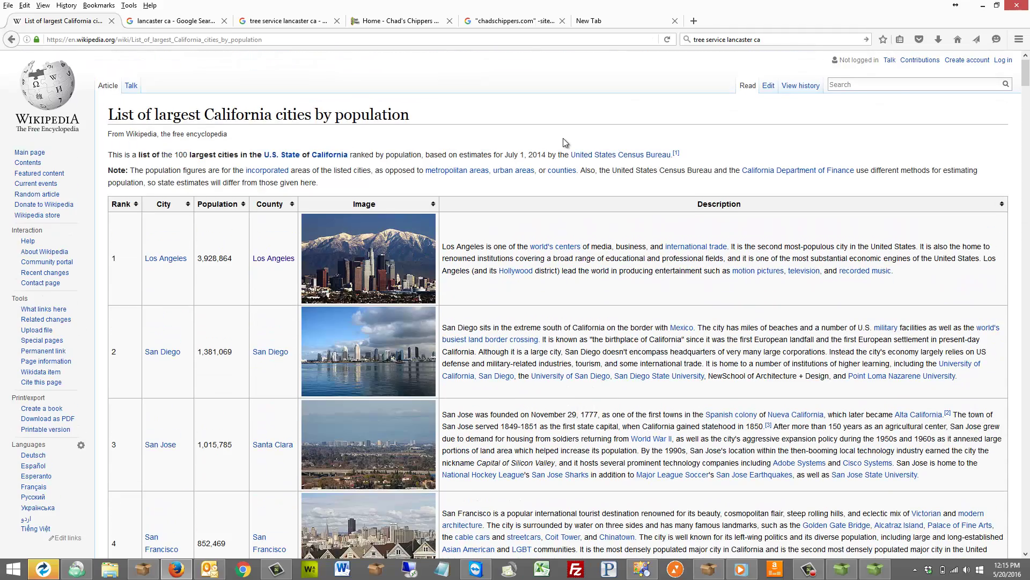
Minimize the browser and bring forward the Expired Domain Finder window whose crawl is still running
{"action": "left_click", "coordinate": [980, 5]}
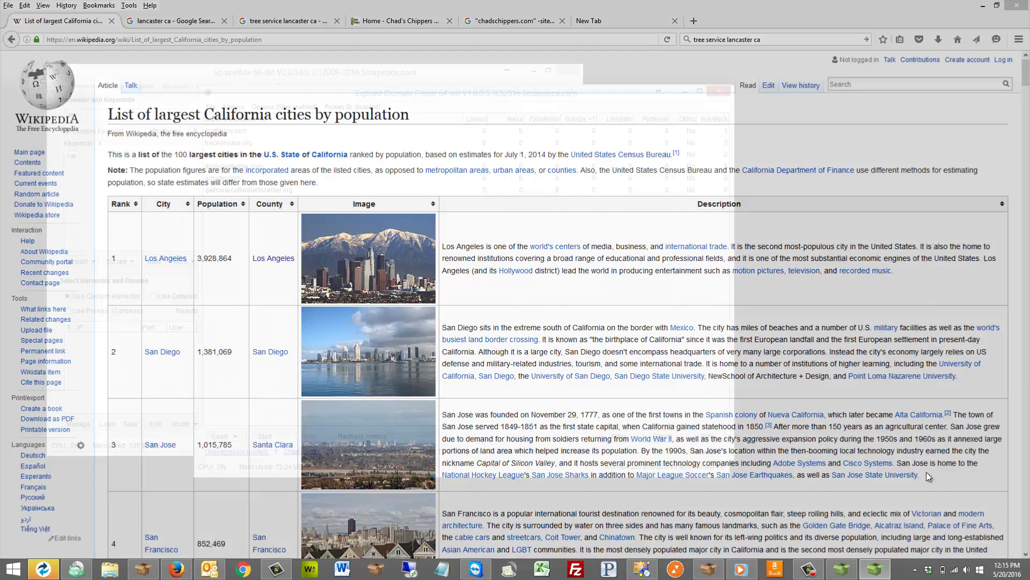
{"action": "left_click", "coordinate": [841, 568]}
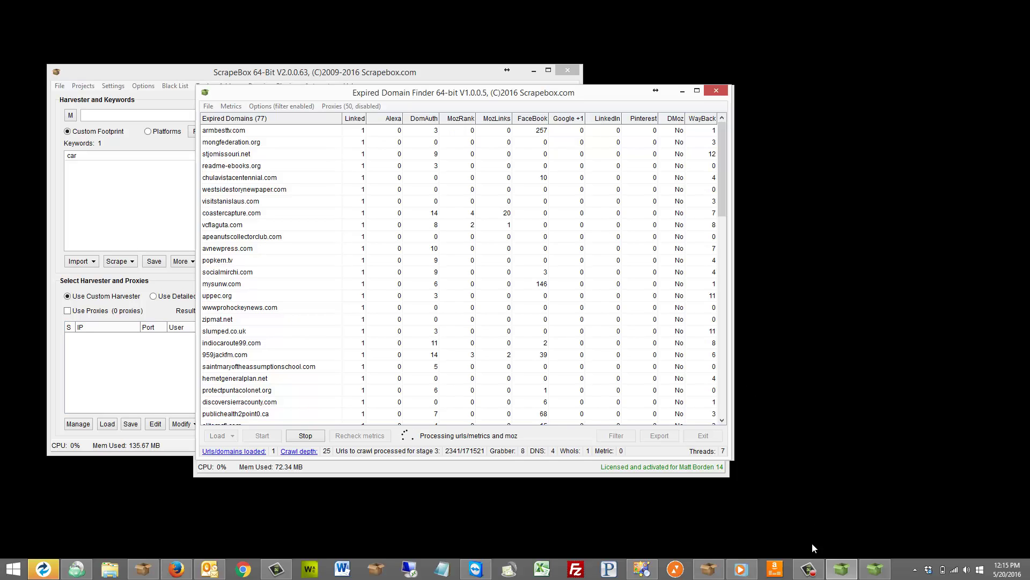
{"action": "left_click", "coordinate": [811, 568]}
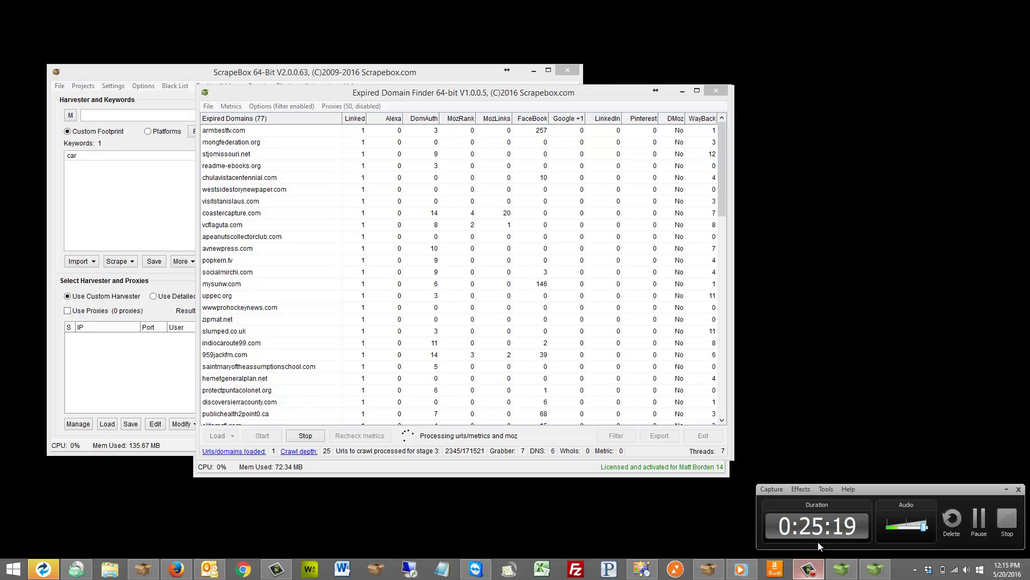
{"action": "left_click", "coordinate": [1006, 490]}
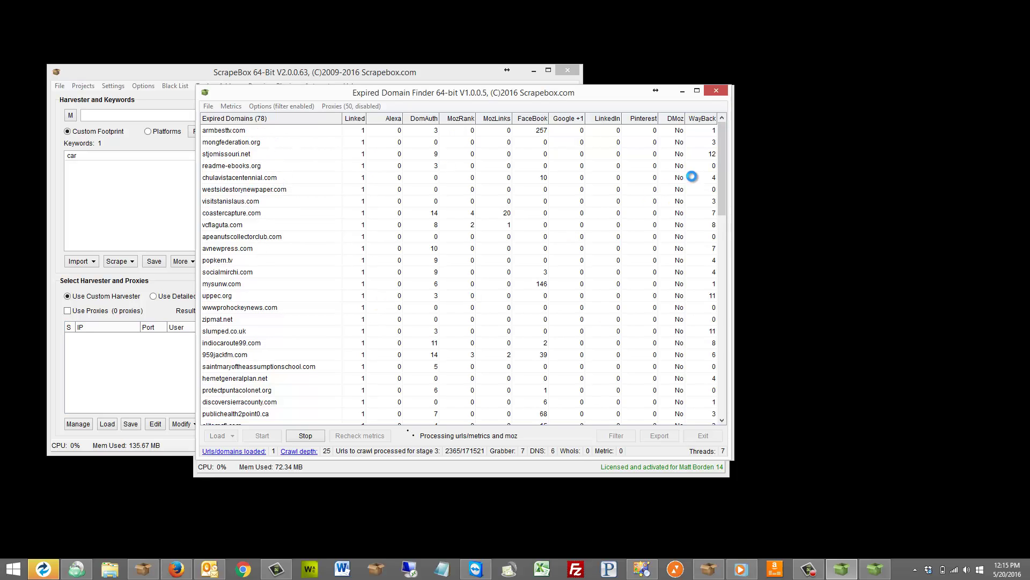
Review the found expired domains and their metrics down to the end of the running crawl's list
{"action": "left_click_drag", "start_coordinate": [721, 159], "coordinate": [722, 173]}
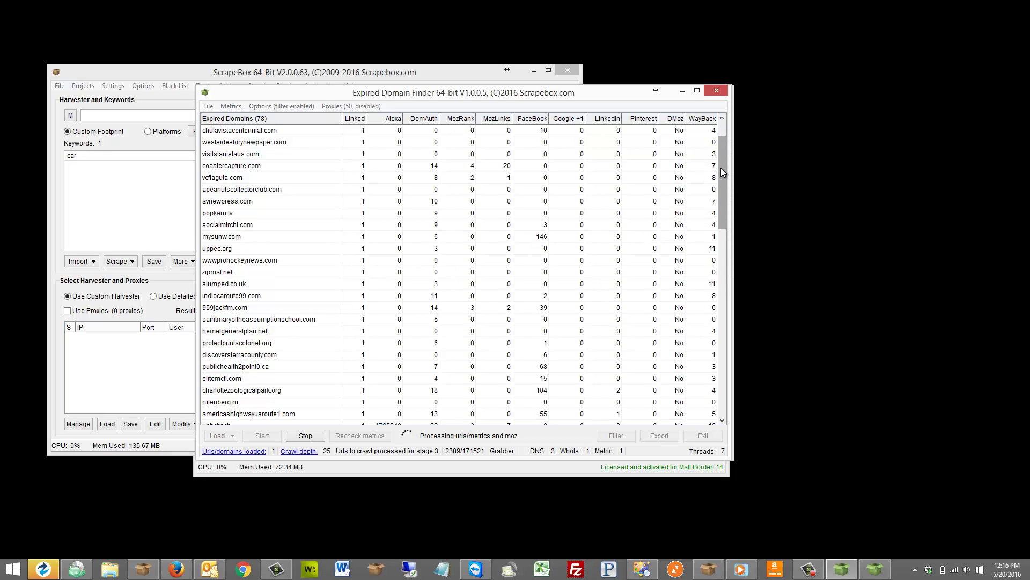
{"action": "left_click_drag", "start_coordinate": [722, 172], "coordinate": [730, 224]}
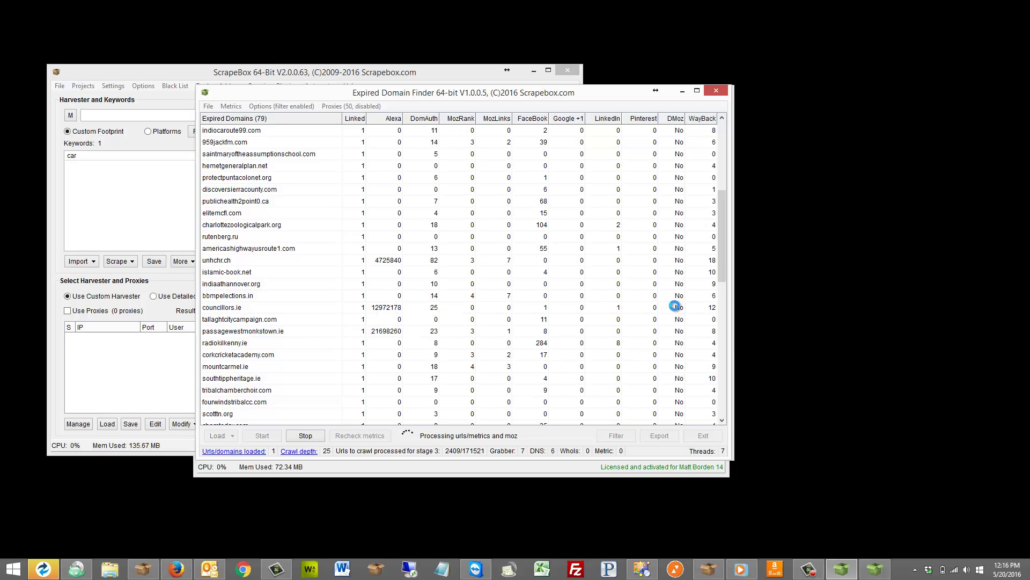
{"action": "left_click_drag", "start_coordinate": [721, 278], "coordinate": [720, 389]}
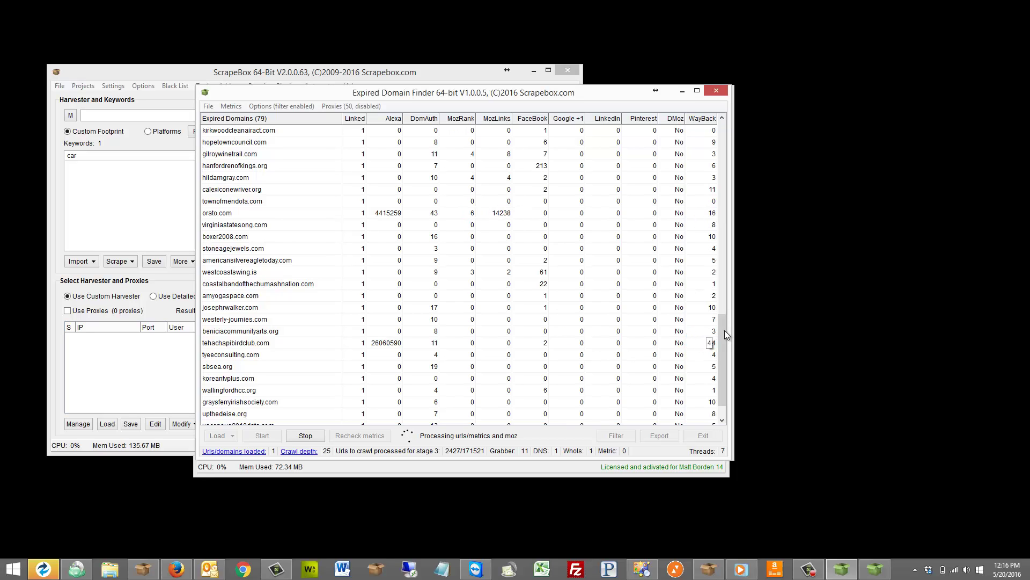
{"action": "scroll", "coordinate": [714, 355], "scroll_direction": "down", "scroll_amount": 1}
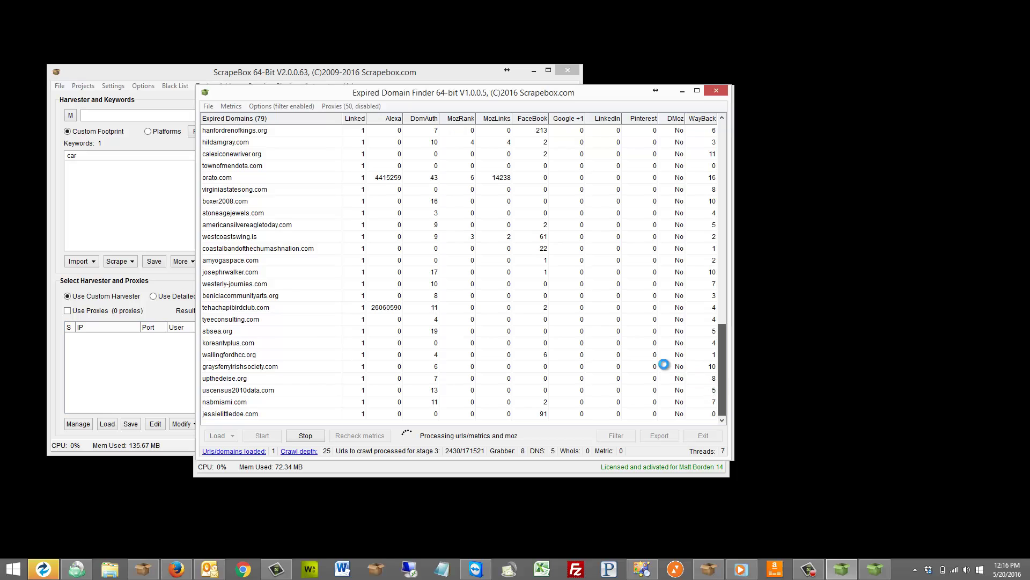